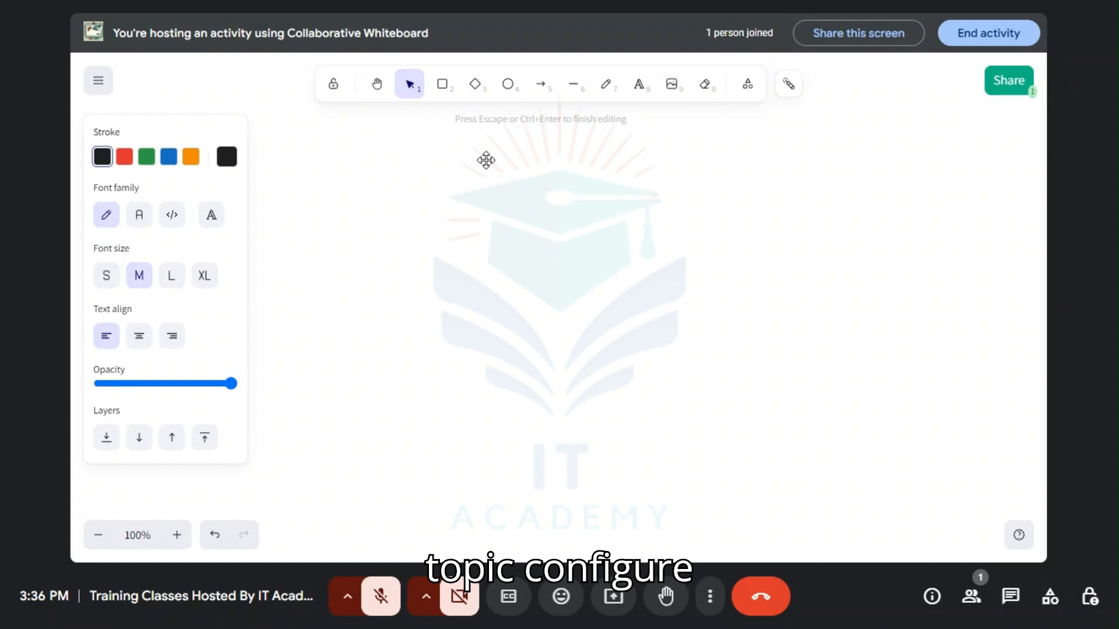
# Step: Enter the title text "Configure Database Mirroring - SQL Server" on the whiteboard
pyautogui.write('Con')
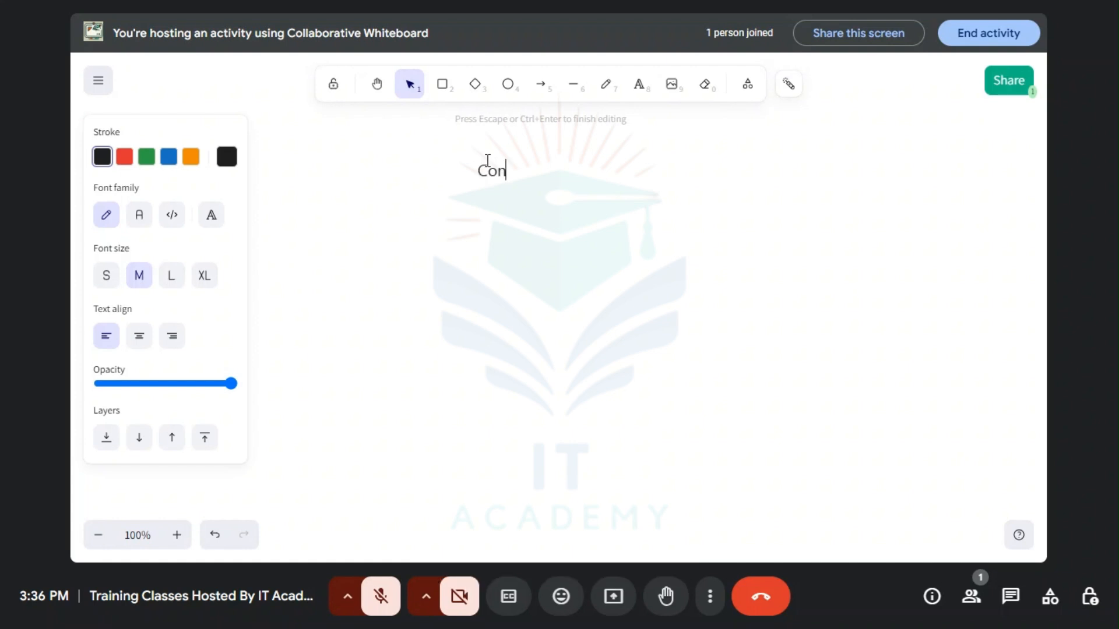
pyautogui.write('figure Da')
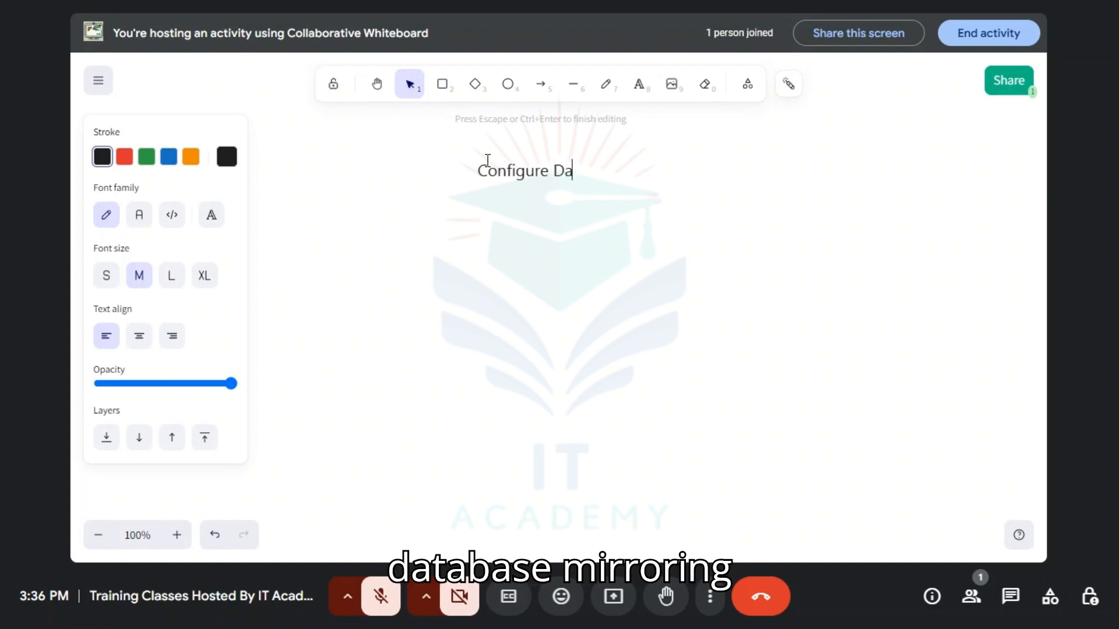
pyautogui.write('tabase ')
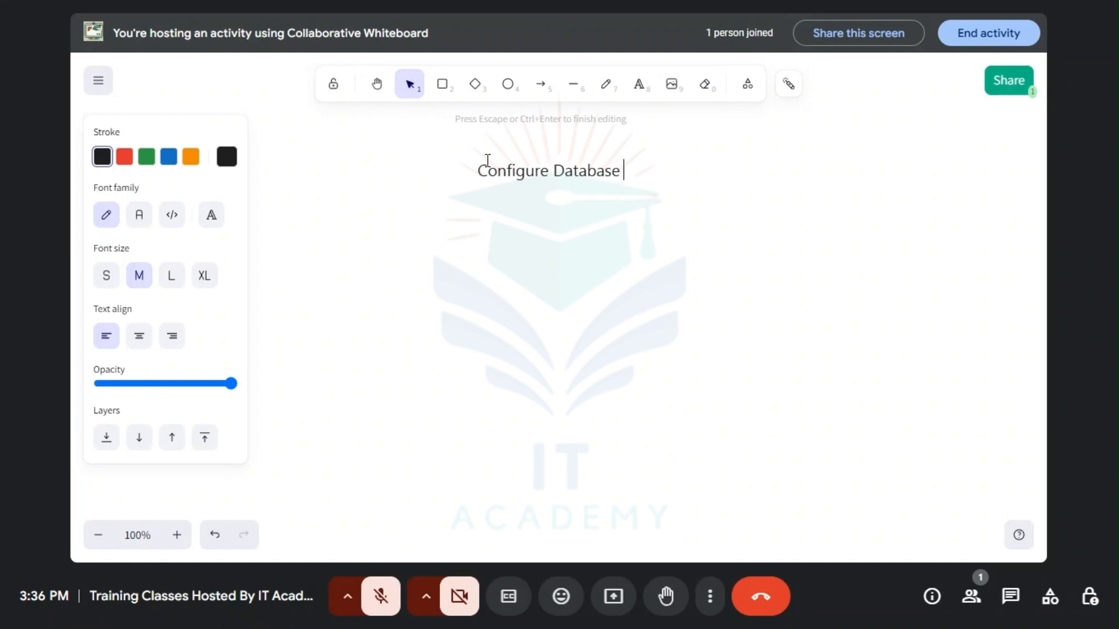
pyautogui.write('Mirroring')
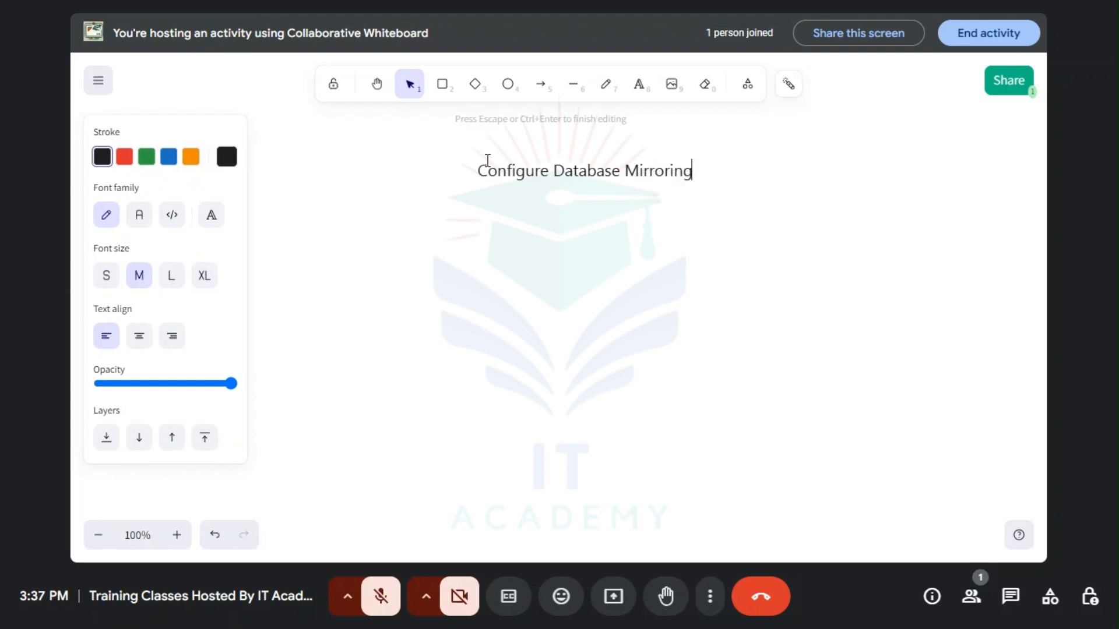
pyautogui.write(' - Sq')
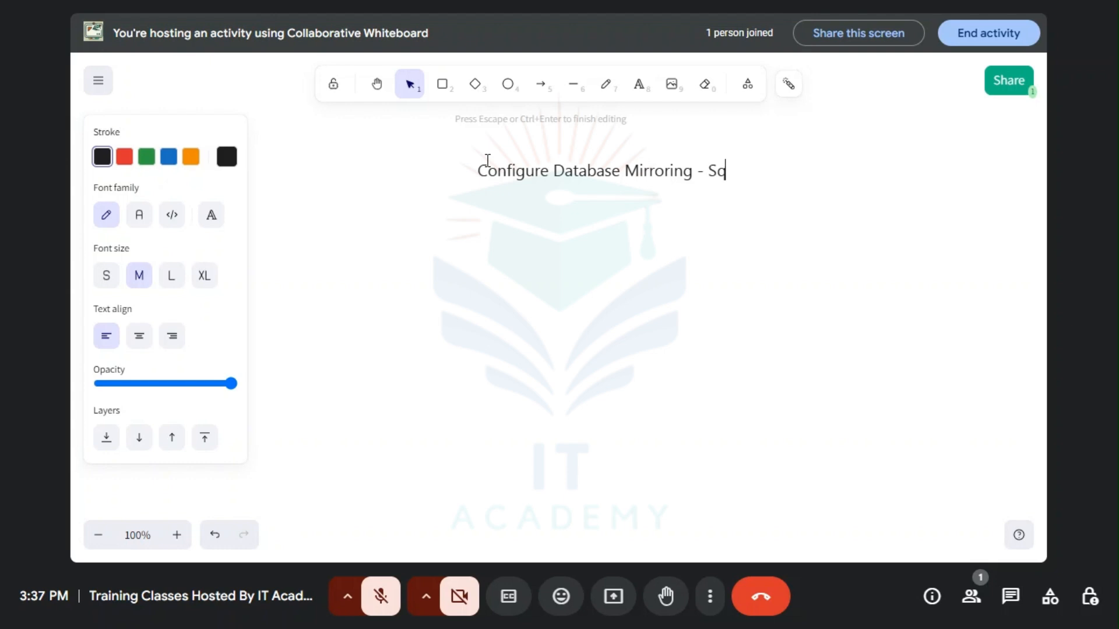
pyautogui.press('BackSpace')
pyautogui.write('QL Server')
# Step: Set the title's font size to L and reposition it around the upper middle of the canvas
pyautogui.click(175, 277)
pyautogui.moveTo(581, 182); pyautogui.dragTo(505, 175)
pyautogui.click(379, 150)
pyautogui.click(377, 84)
pyautogui.moveTo(594, 168); pyautogui.dragTo(499, 168)
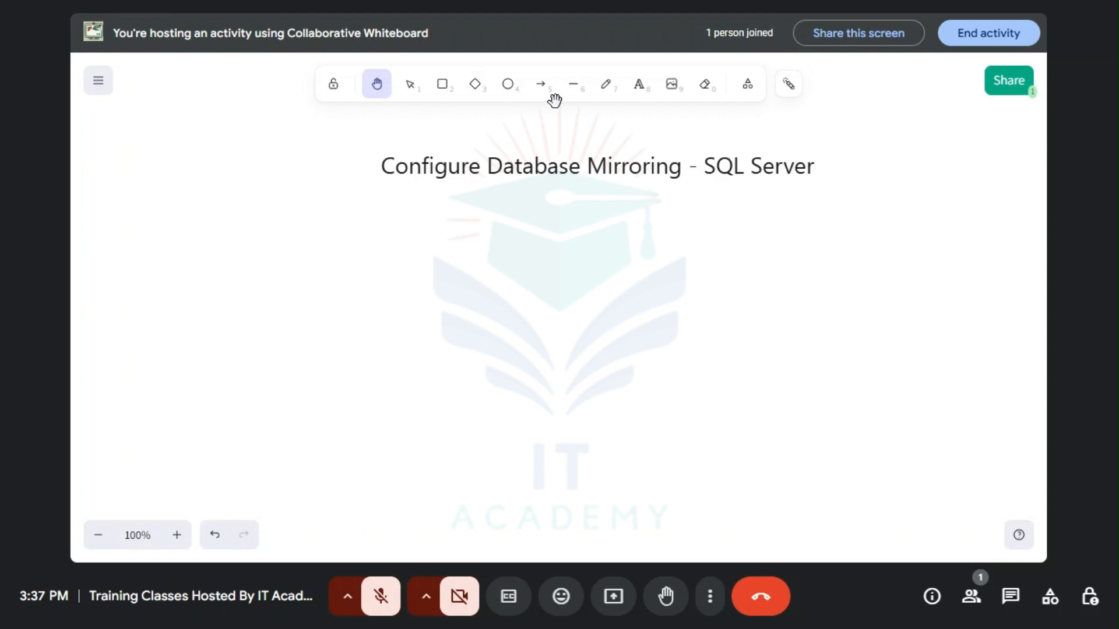
# Step: Underline the whole "Configure Database Mirroring - SQL Server" title with a single straight line
pyautogui.click(572, 85)
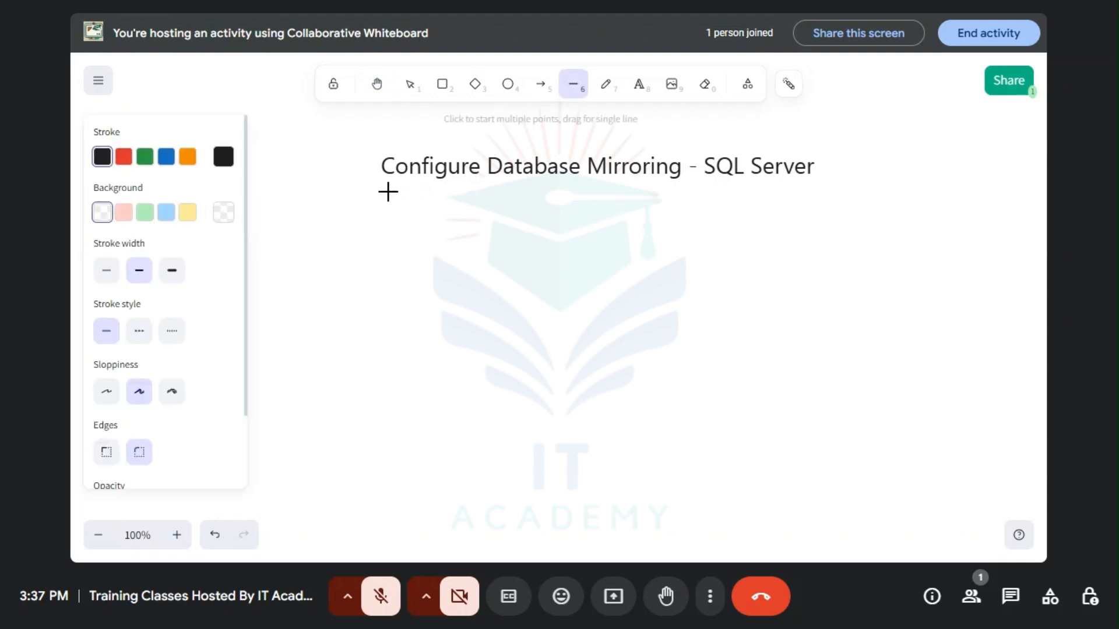
pyautogui.moveTo(386, 191); pyautogui.dragTo(815, 187)
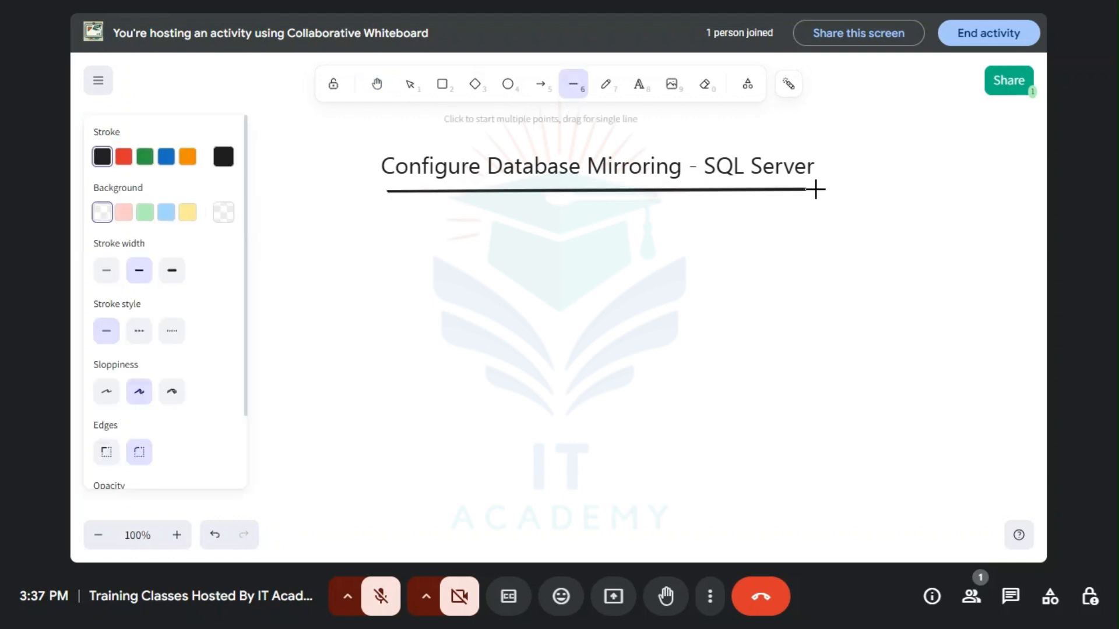
pyautogui.click(872, 169)
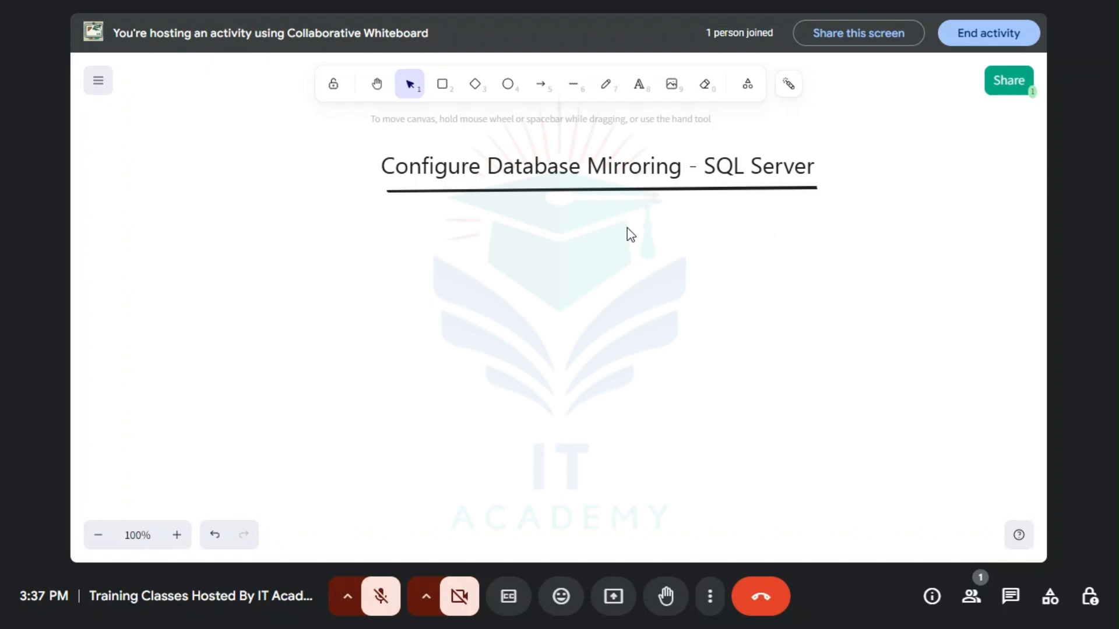
# Step: Add the text item "- Prerequisites" below the underlined title
pyautogui.click(642, 84)
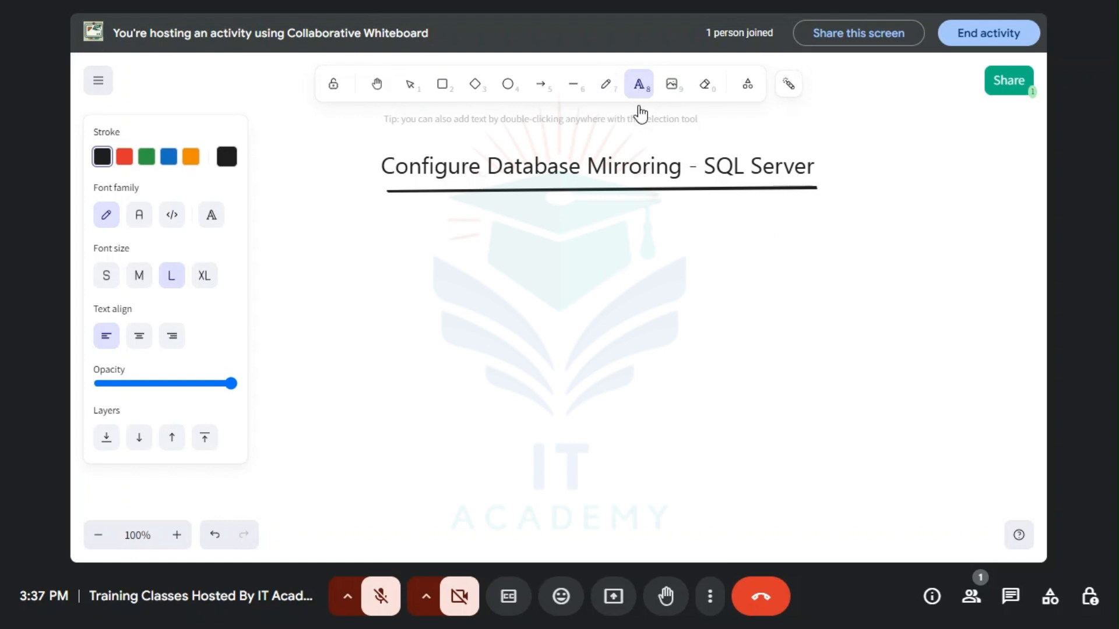
pyautogui.click(474, 233)
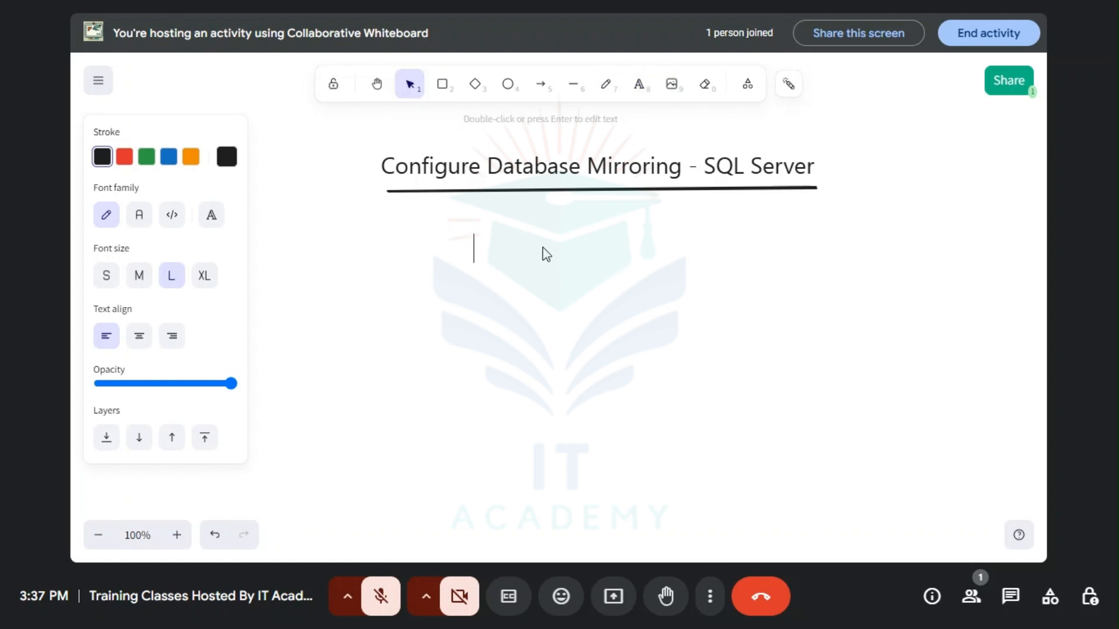
pyautogui.write('- Prerequisit')
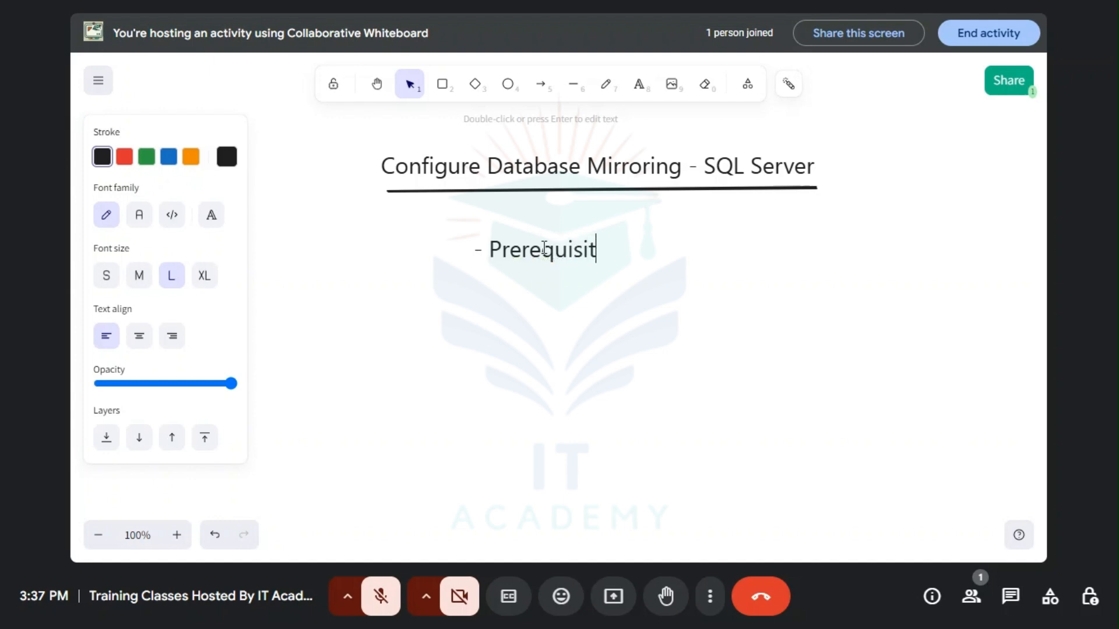
pyautogui.write('ies')
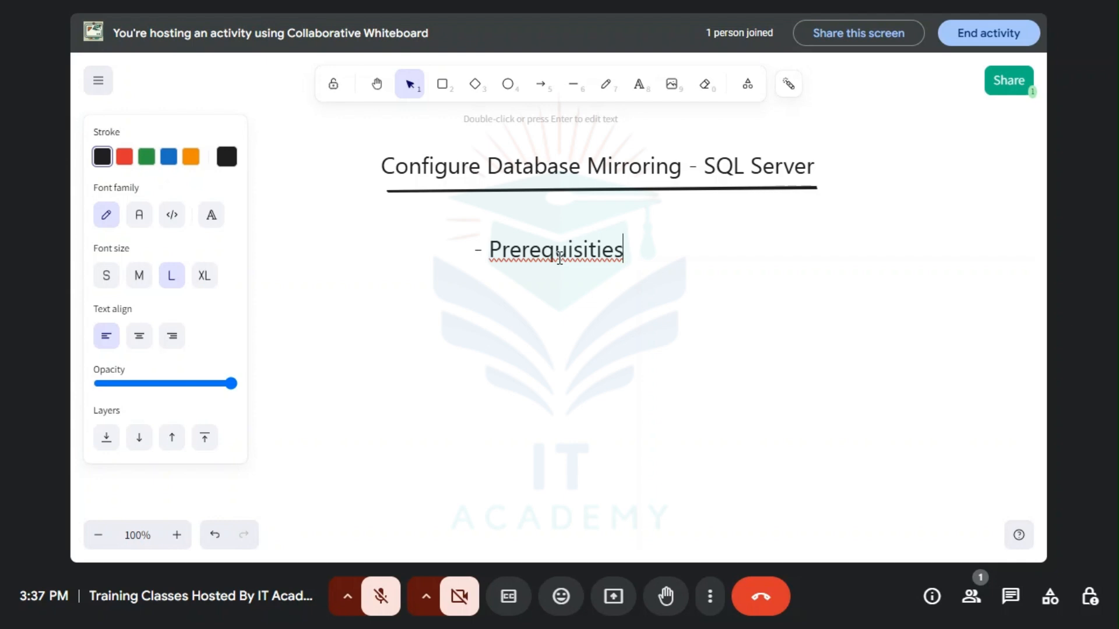
pyautogui.click(603, 248)
pyautogui.press('BackSpace')
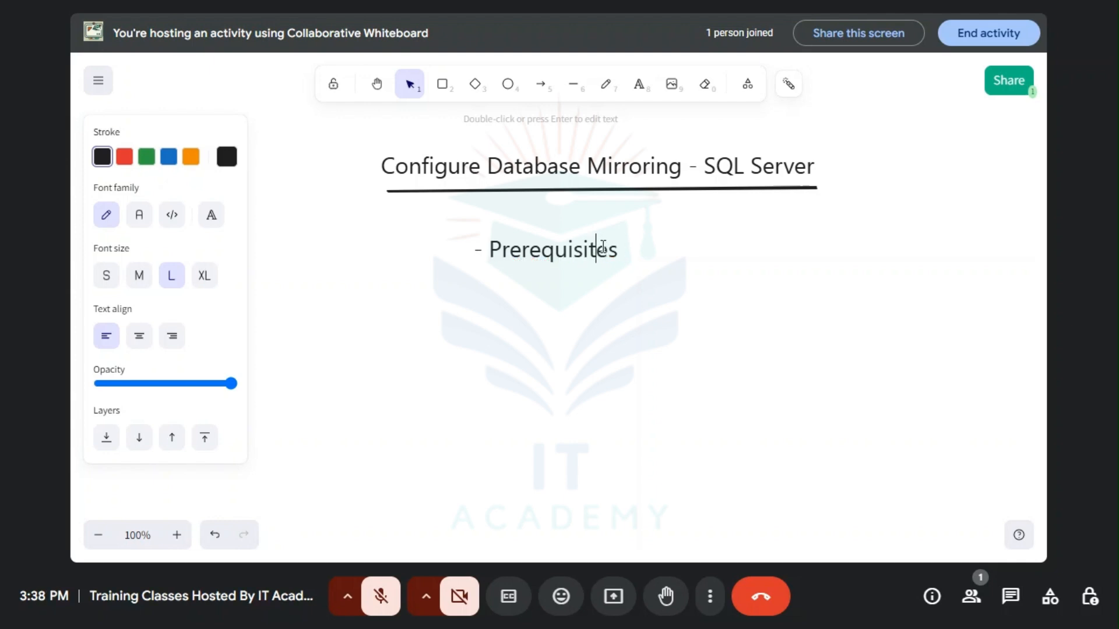
pyautogui.click(664, 269)
pyautogui.click(554, 261)
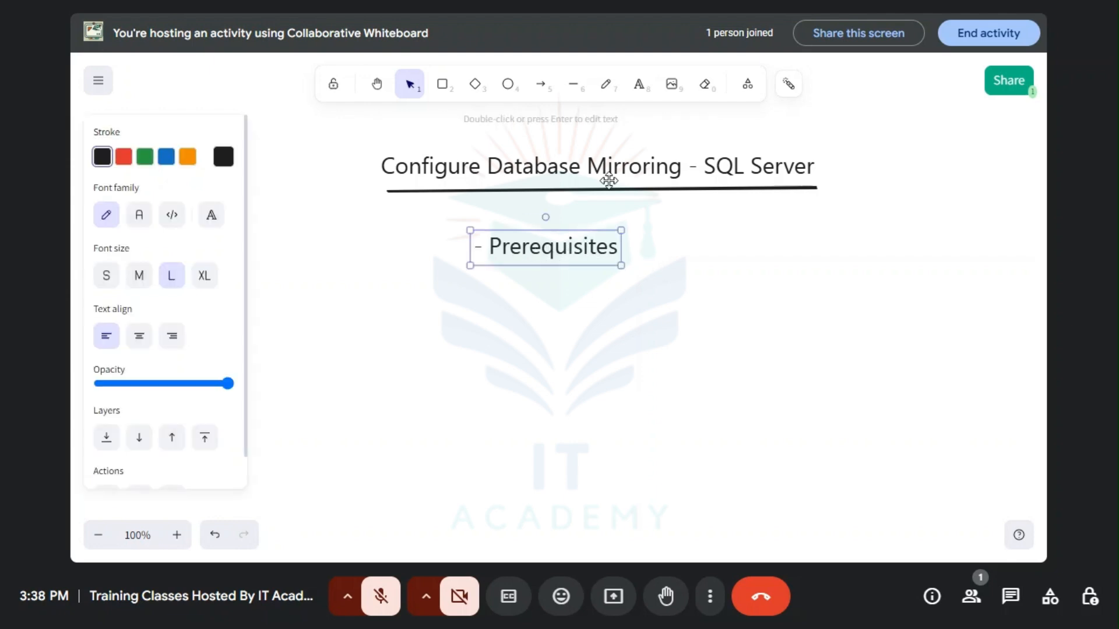
# Step: Underline the word "Prerequisites" with a freehand pen stroke and undo the stray dot beside it
pyautogui.click(466, 268)
pyautogui.click(606, 83)
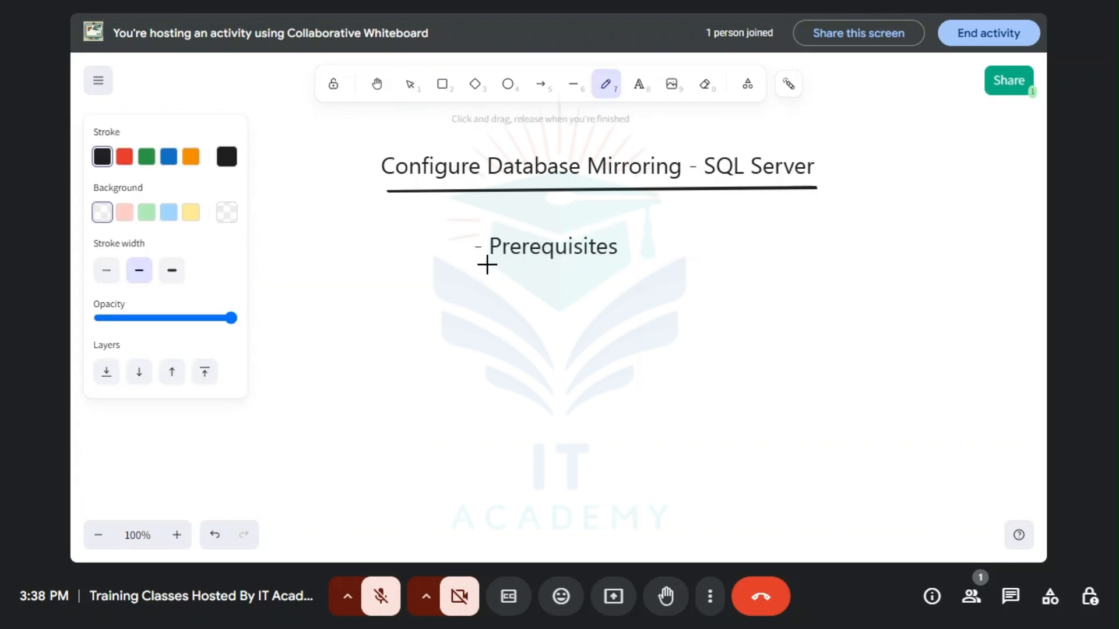
pyautogui.moveTo(485, 265); pyautogui.dragTo(631, 263)
pyautogui.click(651, 250)
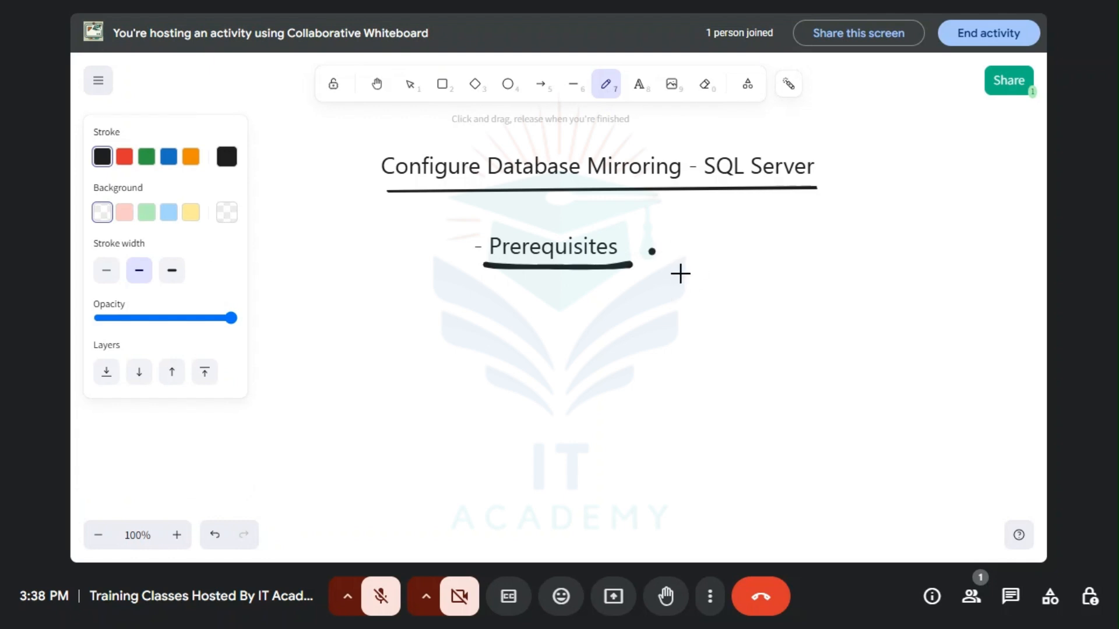
pyautogui.click(214, 534)
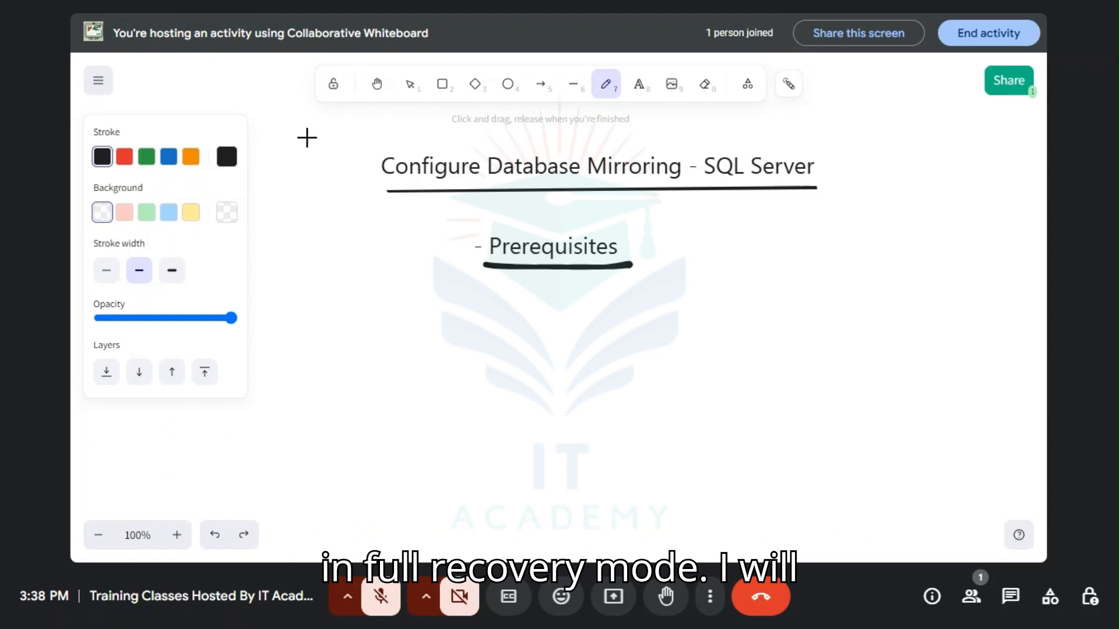
# Step: Switch to SQL Server Management Studio and expand the Databases folder and its first user database
pyautogui.press('F11')
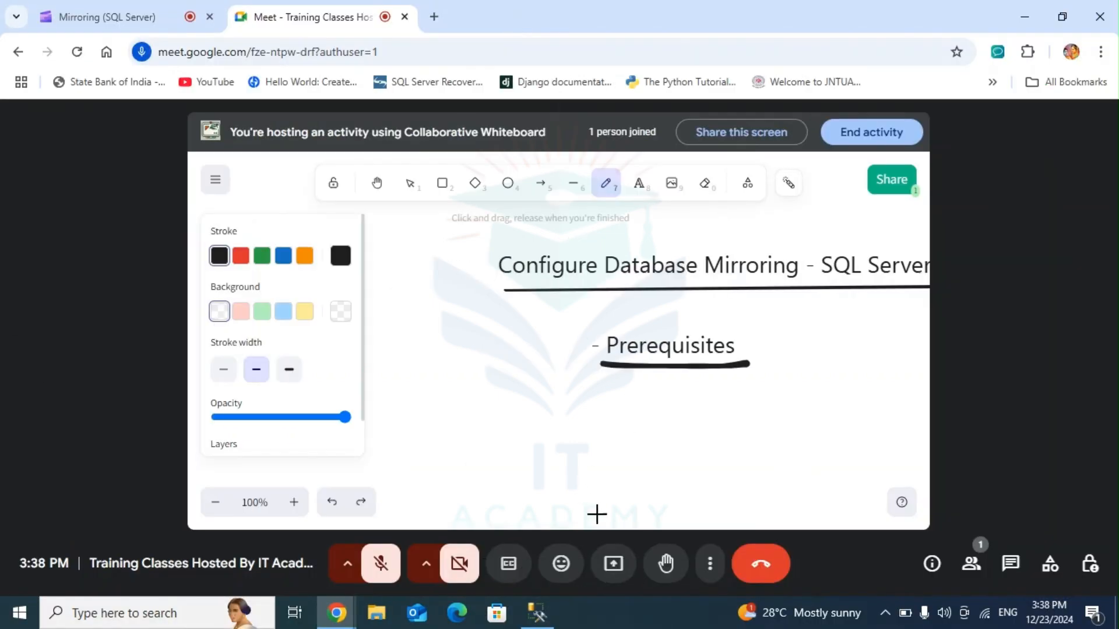
pyautogui.click(540, 609)
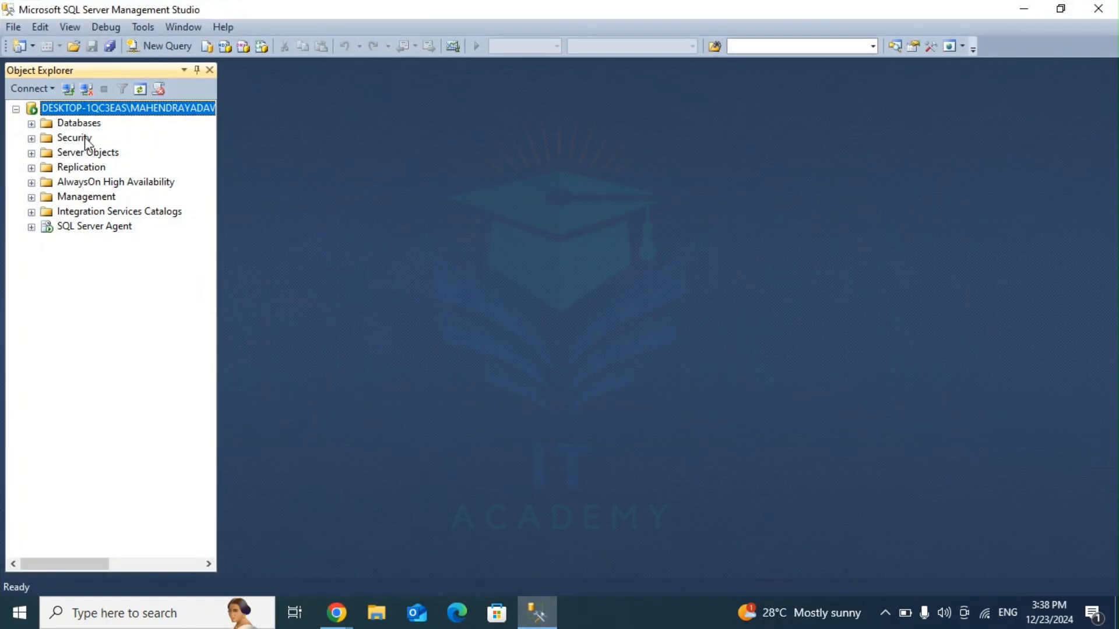
pyautogui.click(32, 123)
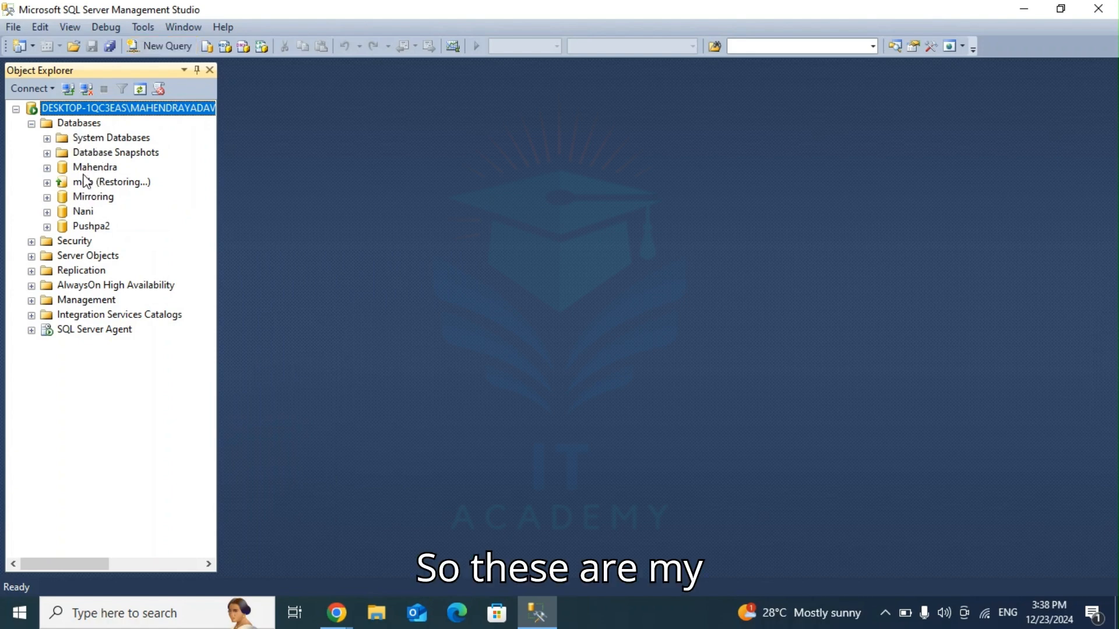
pyautogui.click(47, 168)
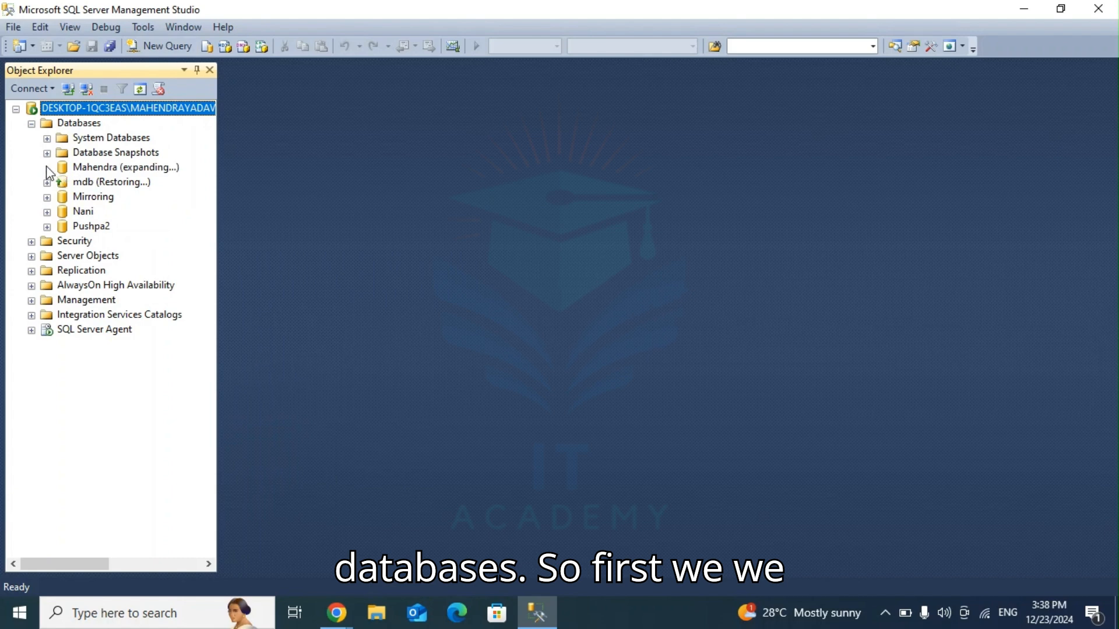
pyautogui.click(78, 167)
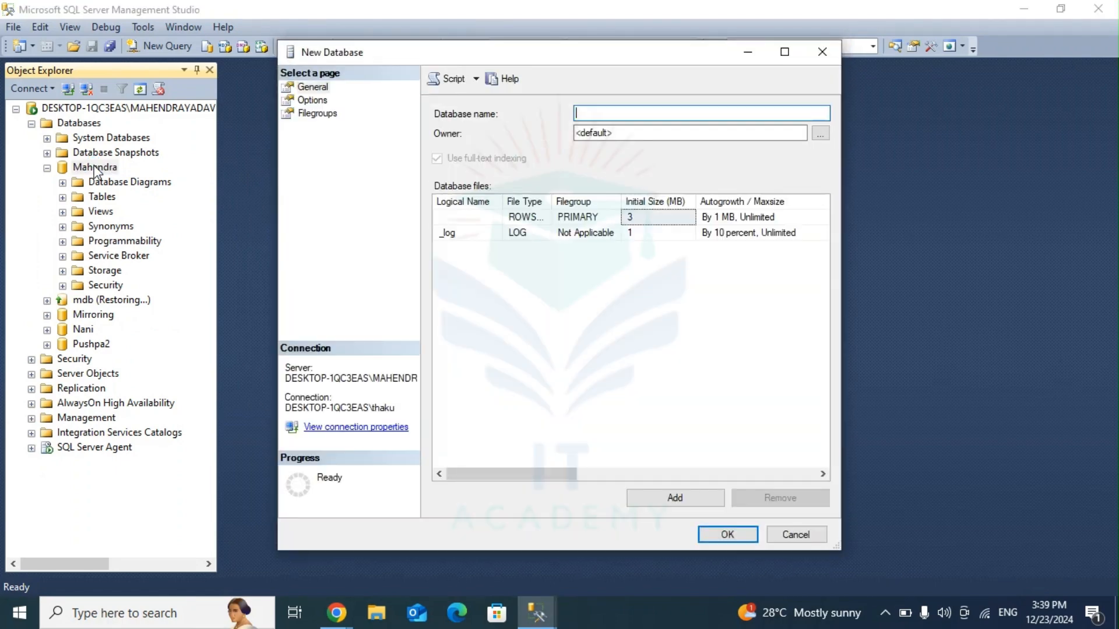
pyautogui.click(821, 52)
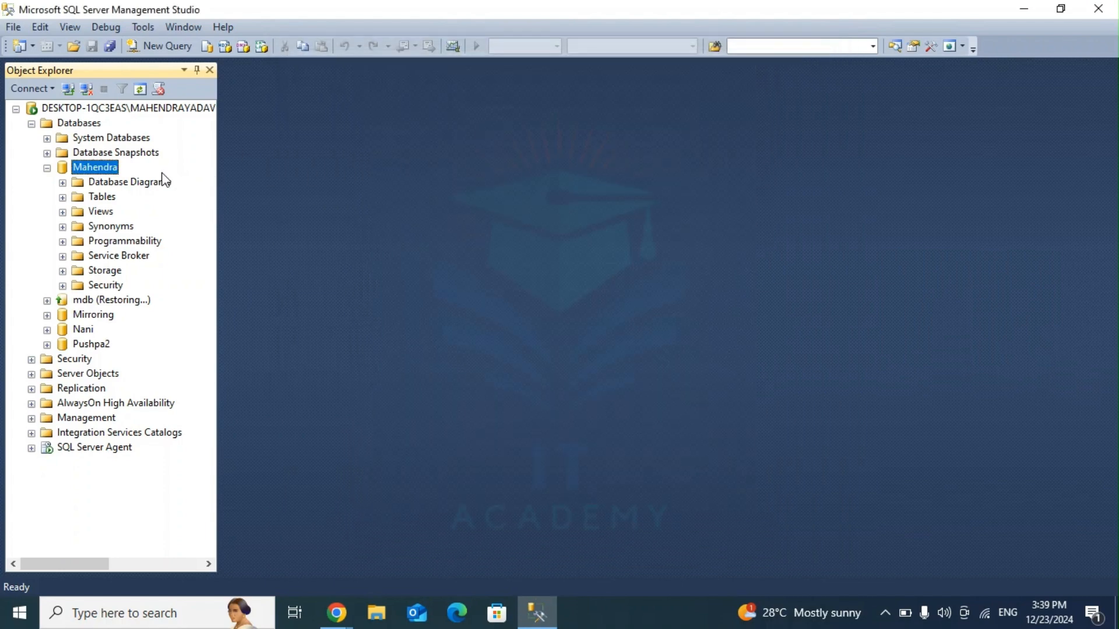
# Step: In the first user database's properties, choose Full as the recovery model and accept the settings
pyautogui.rightClick(92, 166)
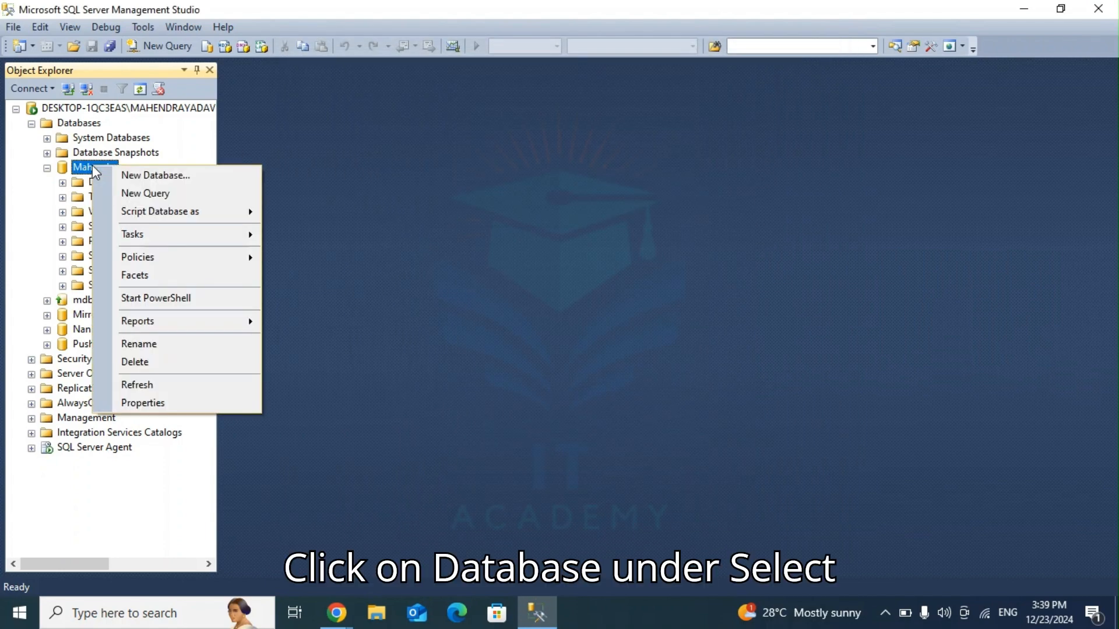
pyautogui.click(143, 403)
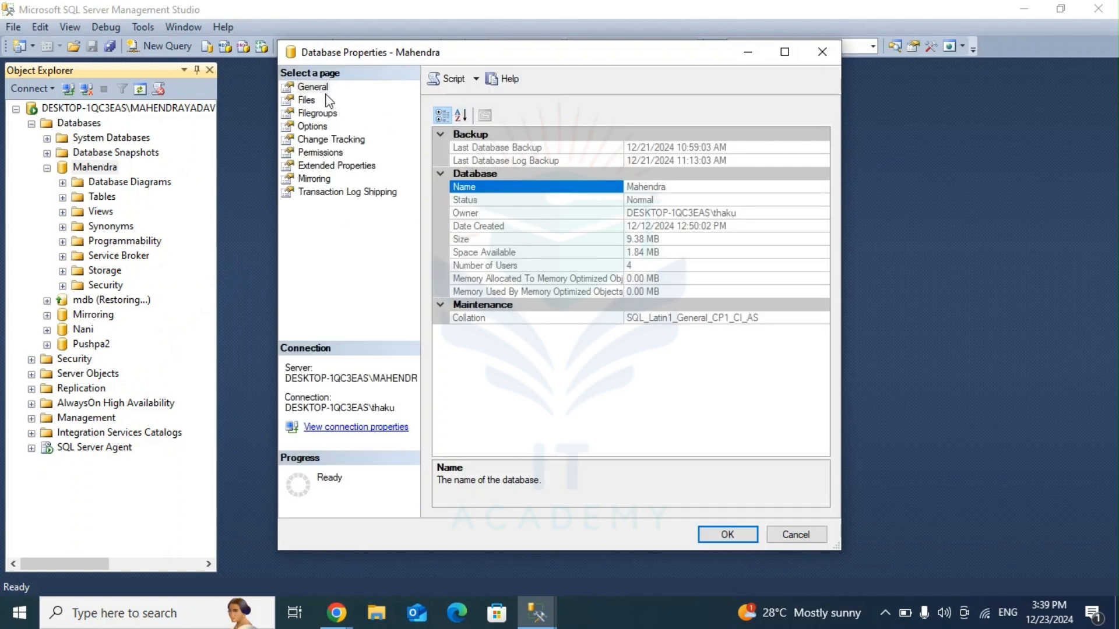
pyautogui.click(308, 126)
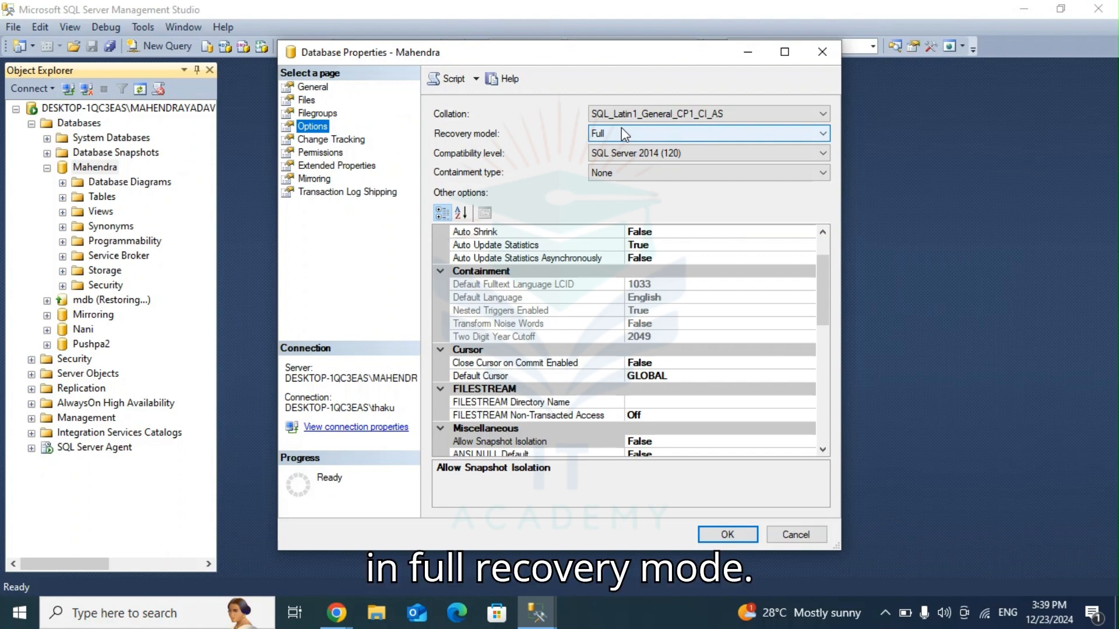
pyautogui.click(681, 135)
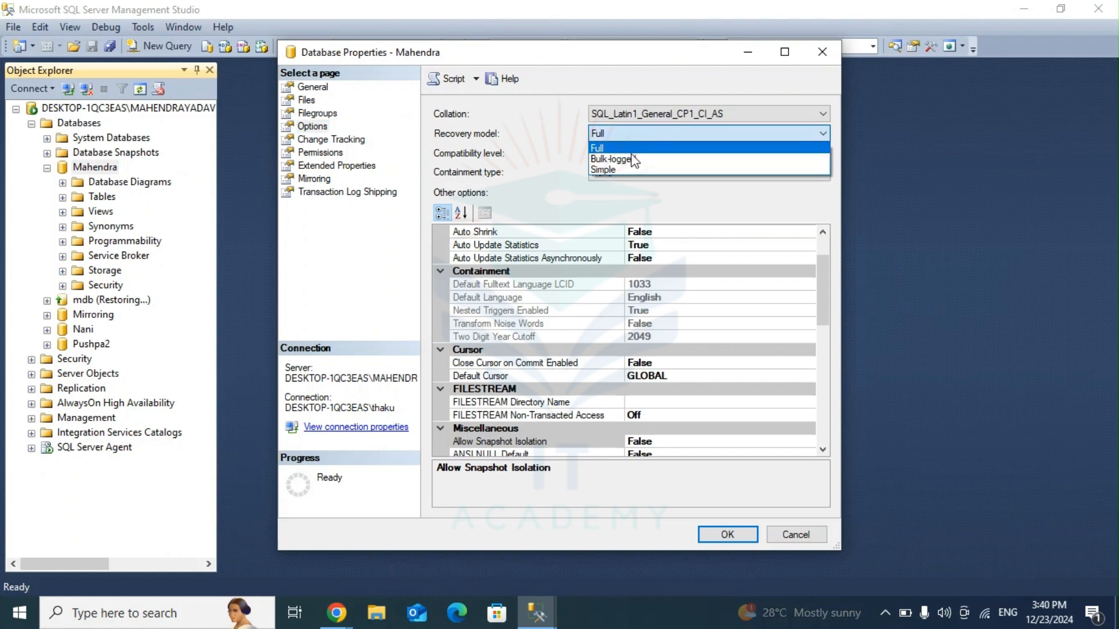
pyautogui.click(624, 147)
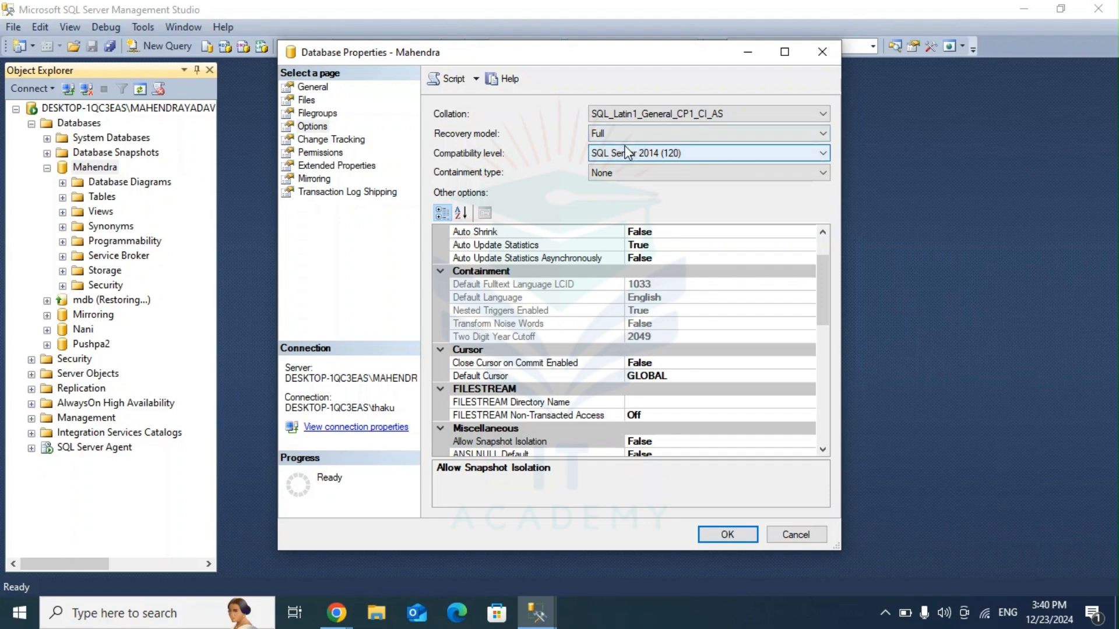
pyautogui.click(725, 534)
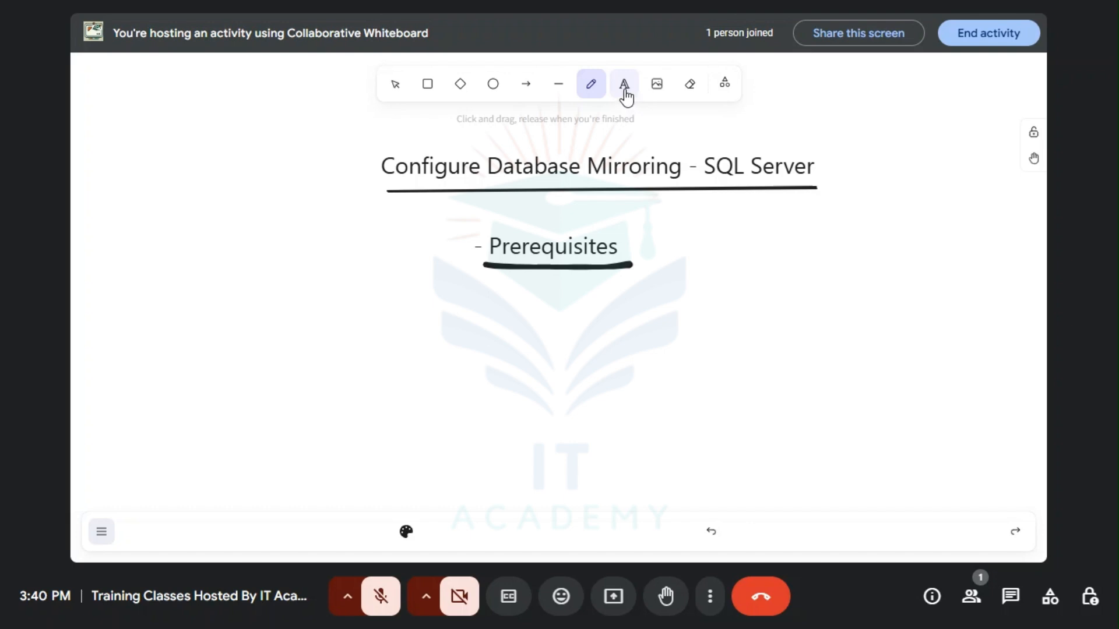
pyautogui.click(550, 283)
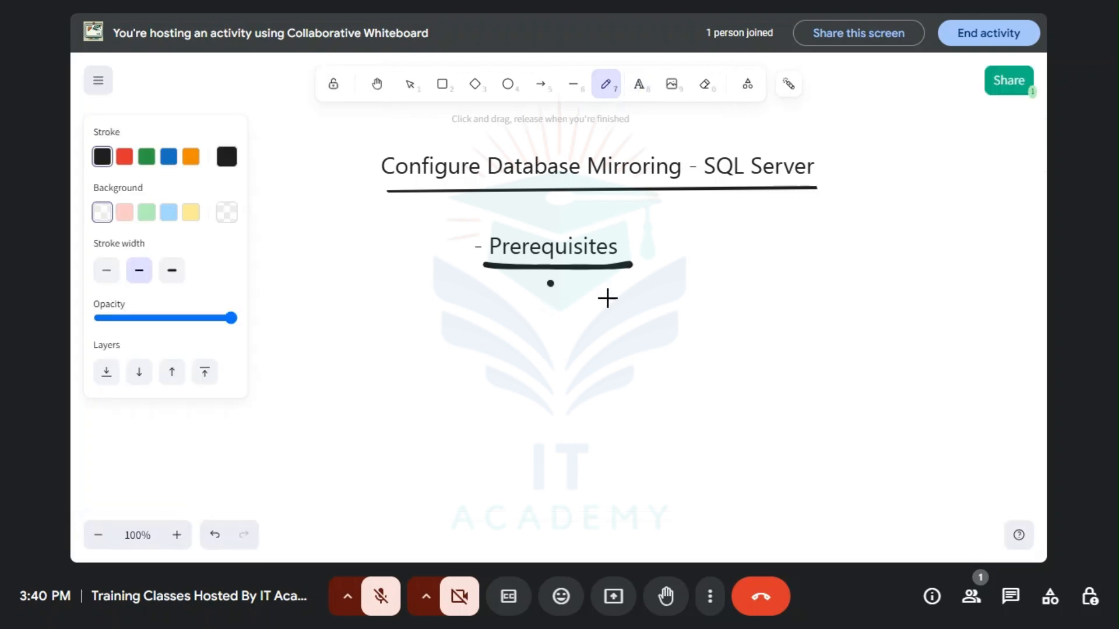
pyautogui.click(639, 85)
pyautogui.click(557, 284)
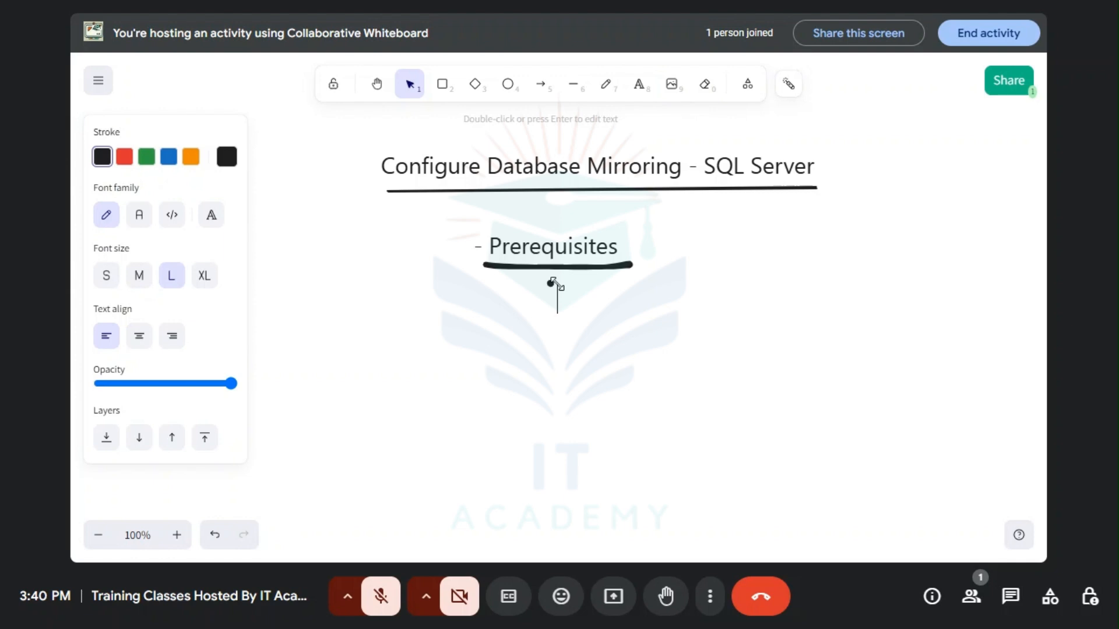
pyautogui.click(206, 536)
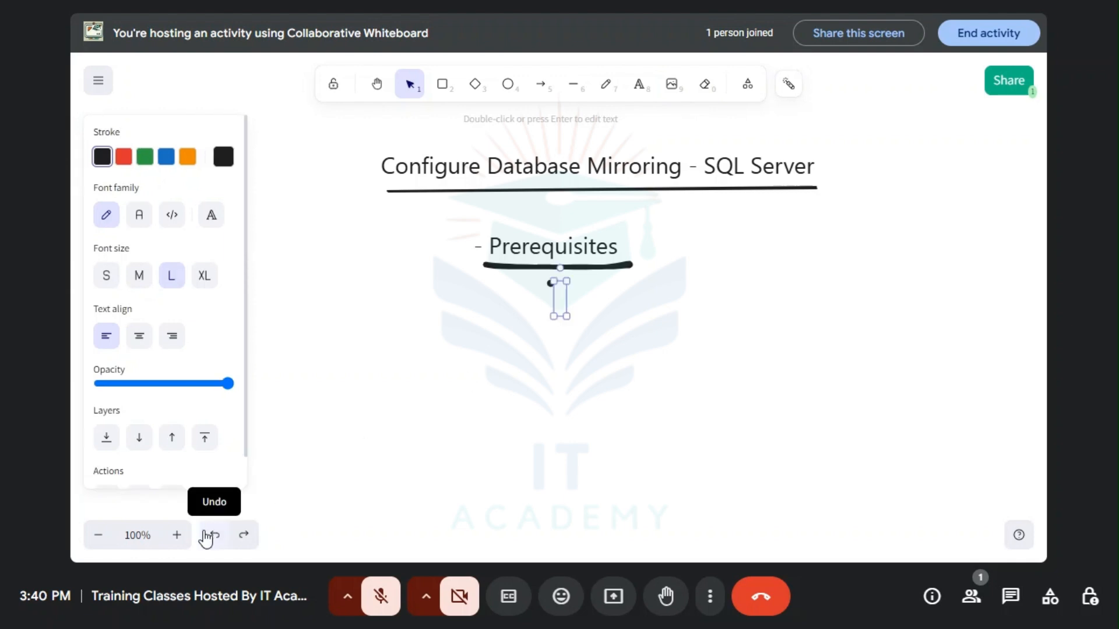
pyautogui.click(206, 535)
pyautogui.click(206, 535)
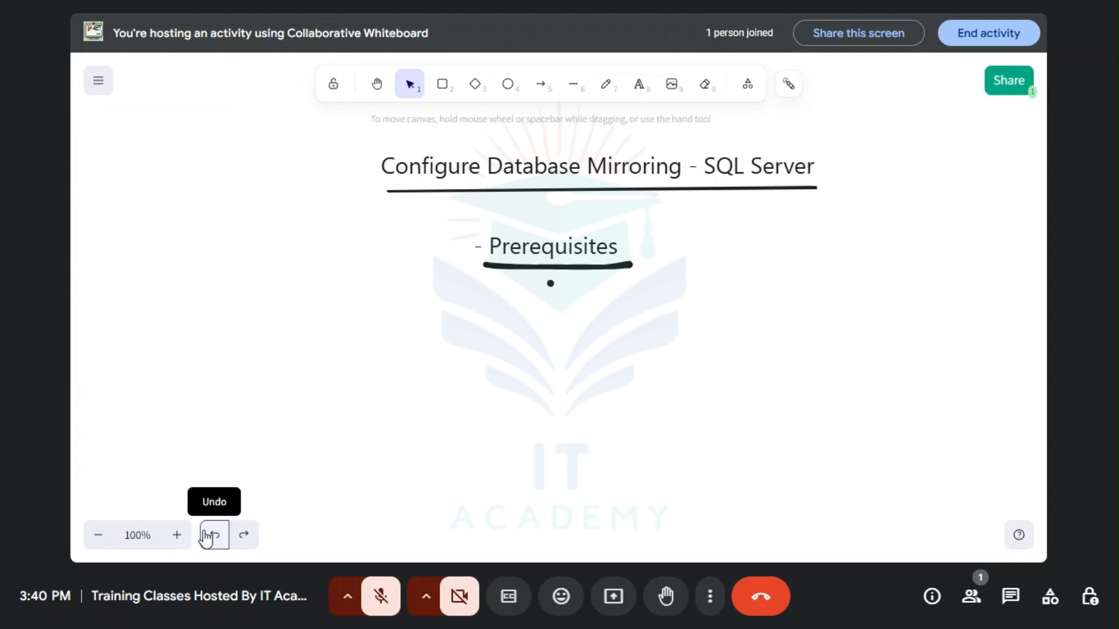
# Step: Add a text block below the underlined "Prerequisites" on the whiteboard with the first item "1.Editions - Standarad or Enterprise"
pyautogui.click(639, 84)
pyautogui.click(531, 286)
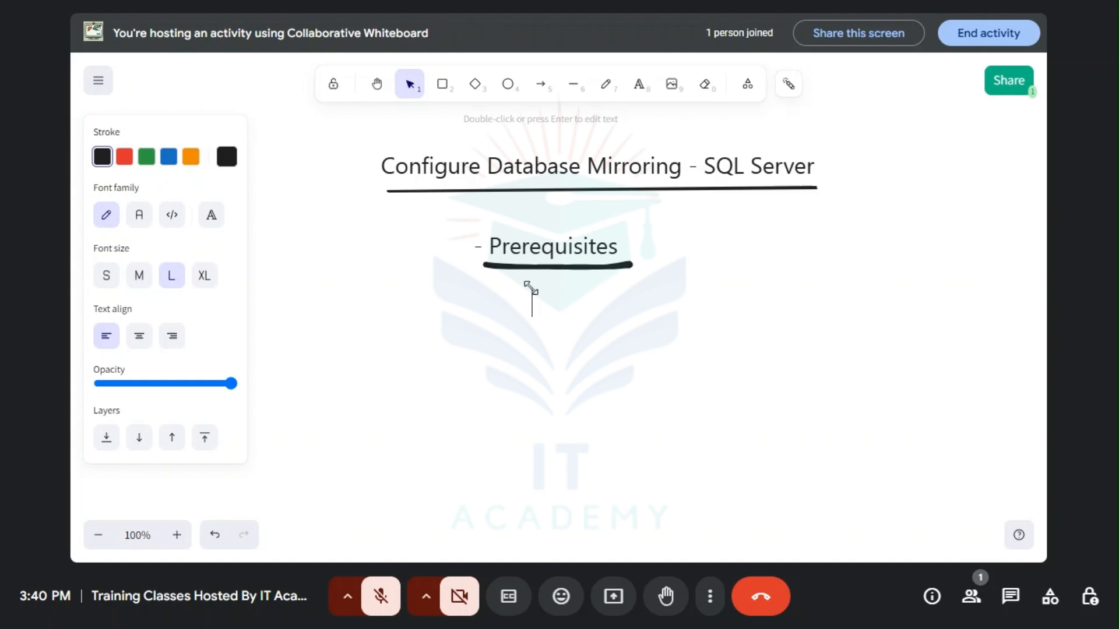
pyautogui.write('1.E')
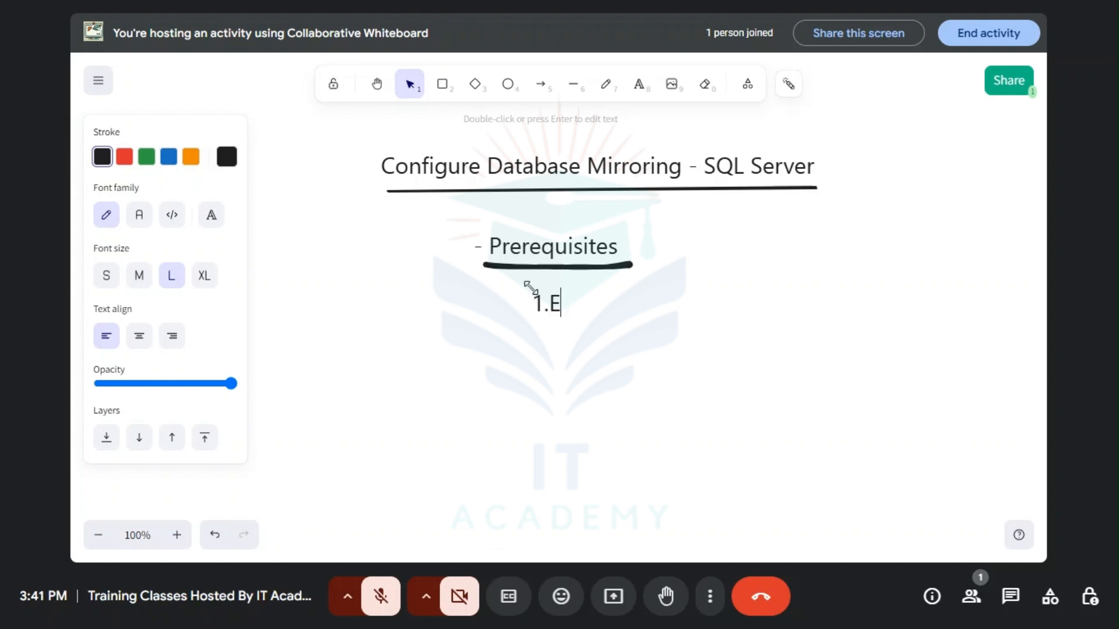
pyautogui.write('dition')
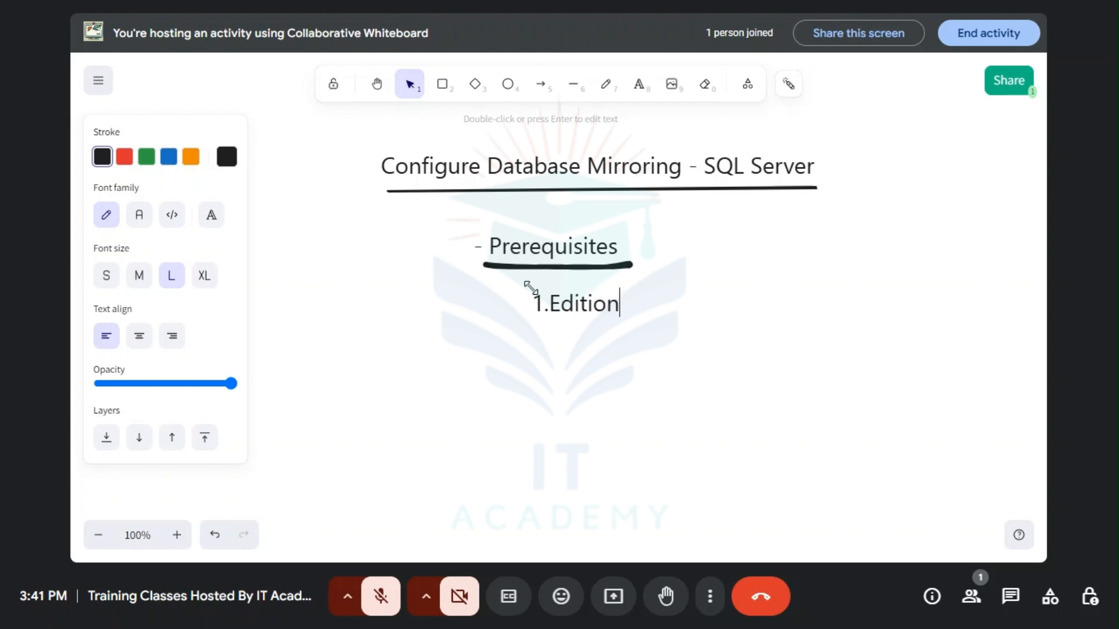
pyautogui.write('s - ')
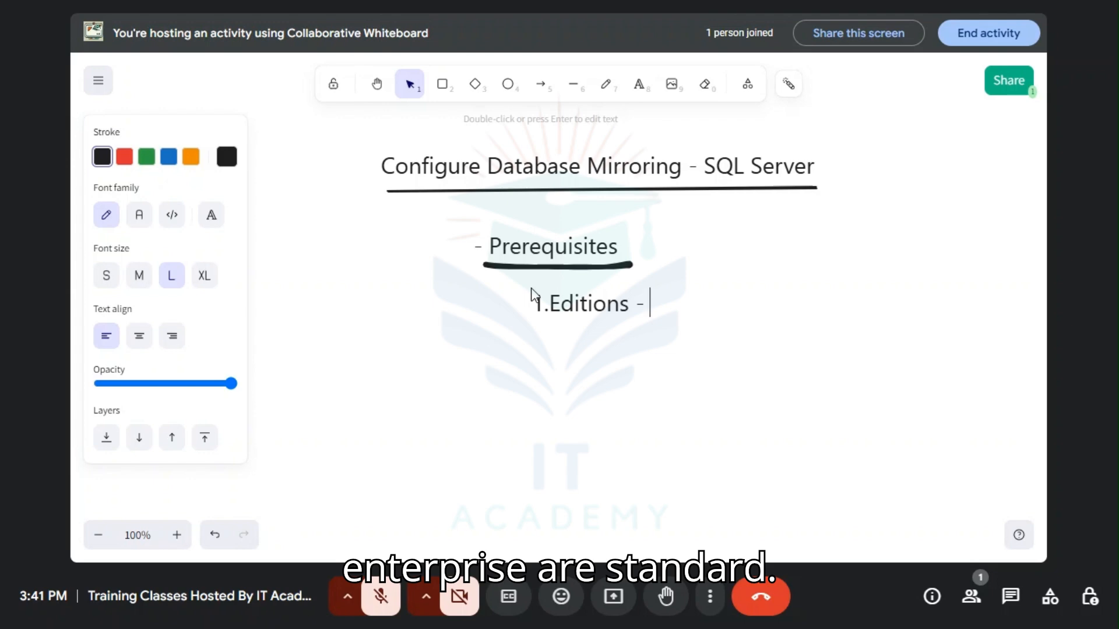
pyautogui.write('Sta')
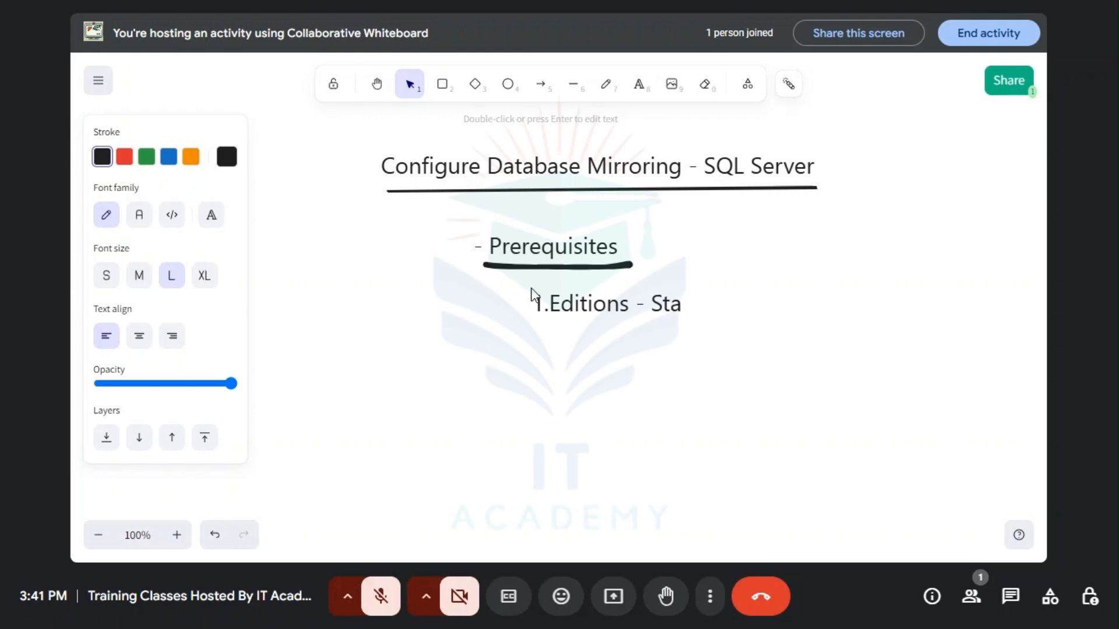
pyautogui.write('ndarad')
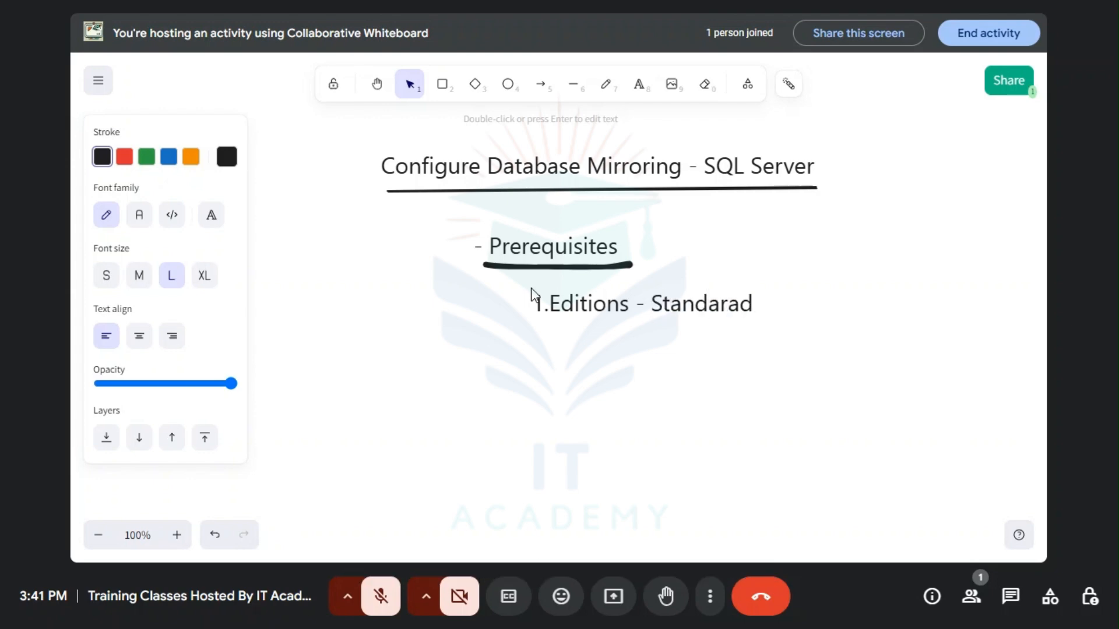
pyautogui.write(' p')
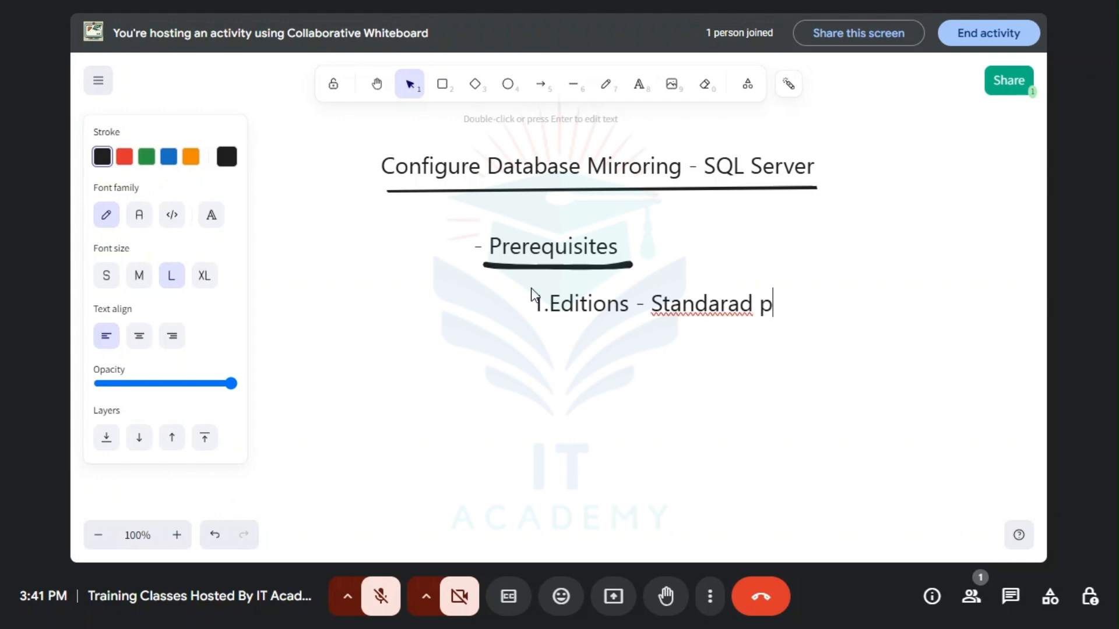
pyautogui.press('BackSpace')
pyautogui.write('or Enter')
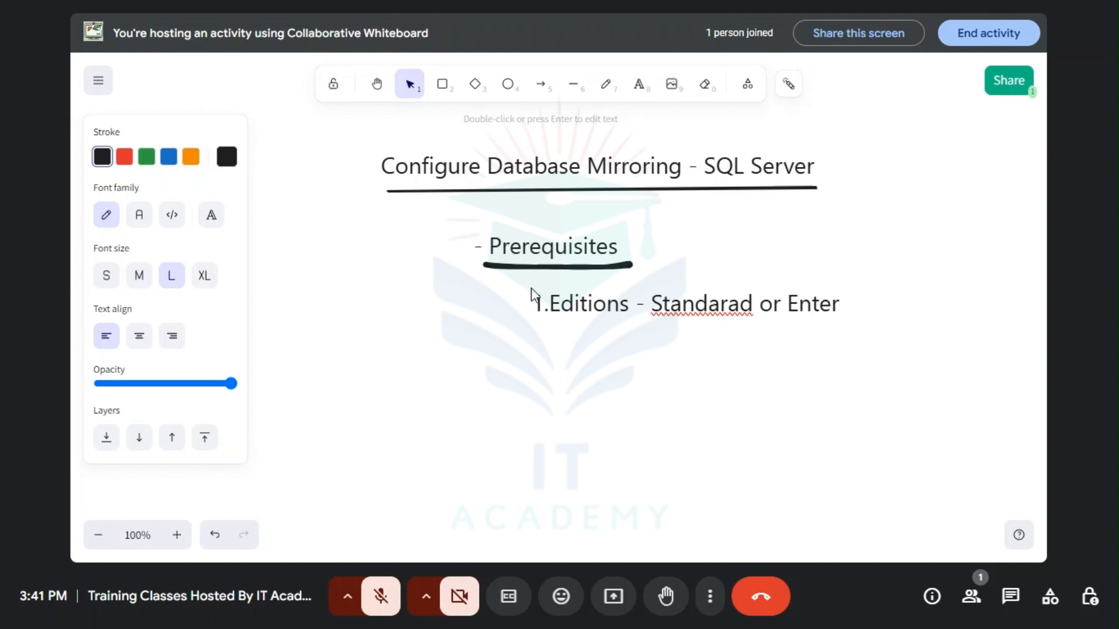
pyautogui.write('prise ')
pyautogui.write('2.')
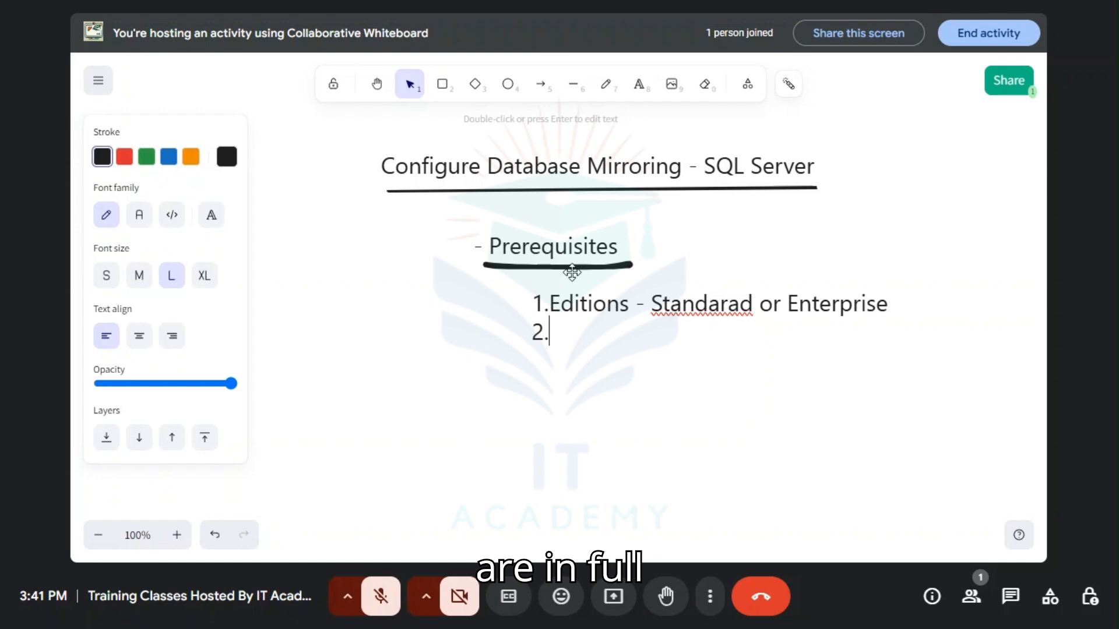
# Step: Add the second prerequisite line "2.Database - Full Recovery mode" beneath the editions item in the same text block
pyautogui.write('Dtaa')
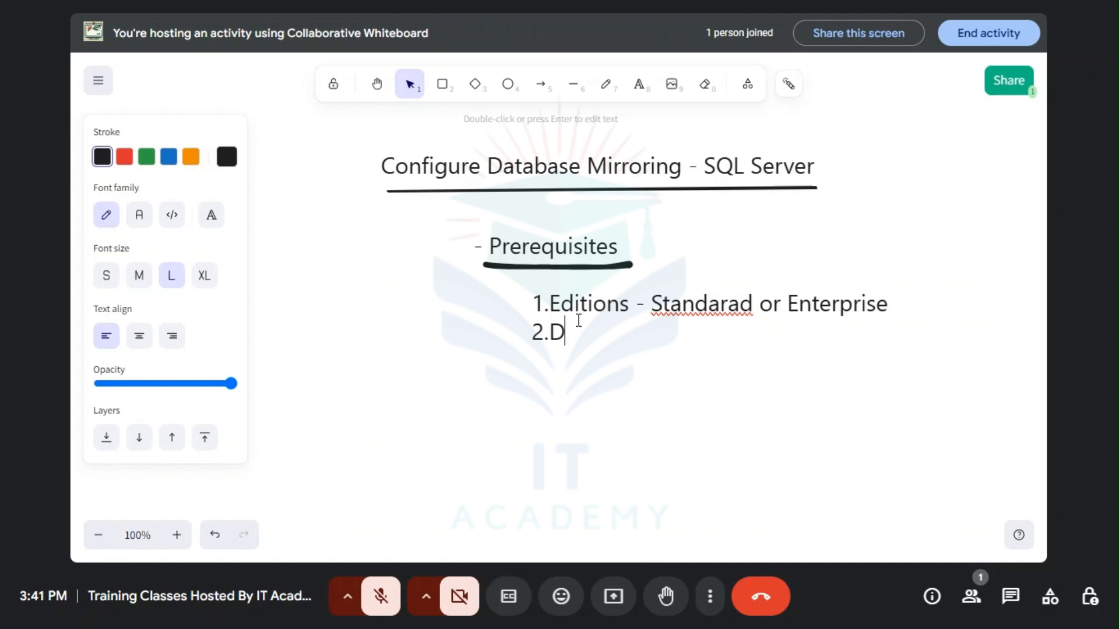
pyautogui.press('BackSpace')
pyautogui.press('BackSpace')
pyautogui.press('BackSpace')
pyautogui.write('atabase - Full')
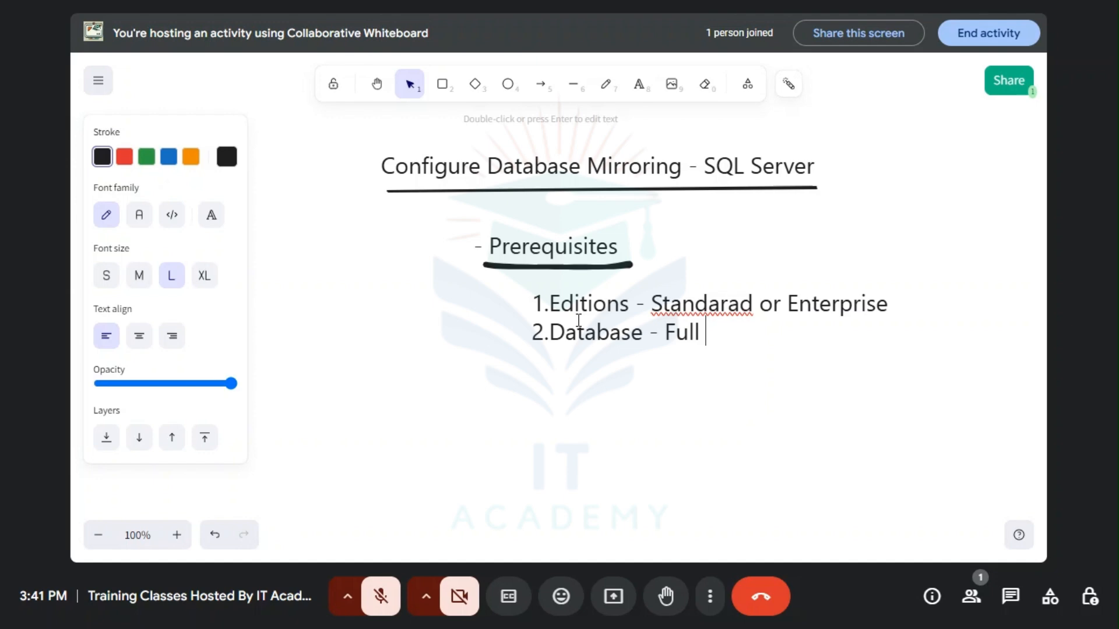
pyautogui.write(' Rec')
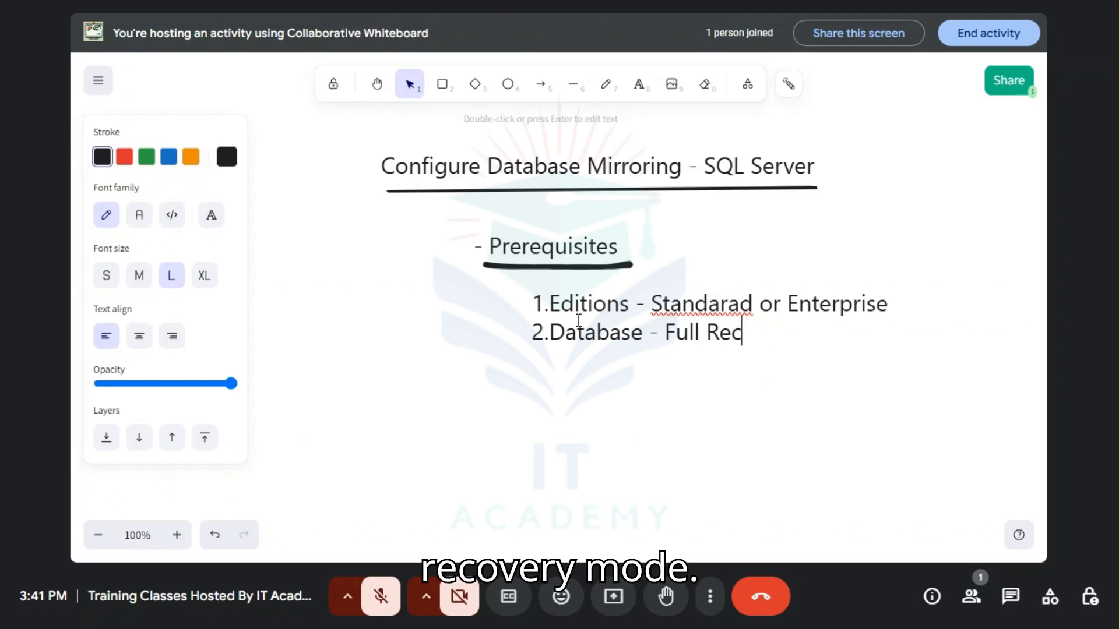
pyautogui.write('obery')
pyautogui.press('BackSpace')
pyautogui.press('BackSpace')
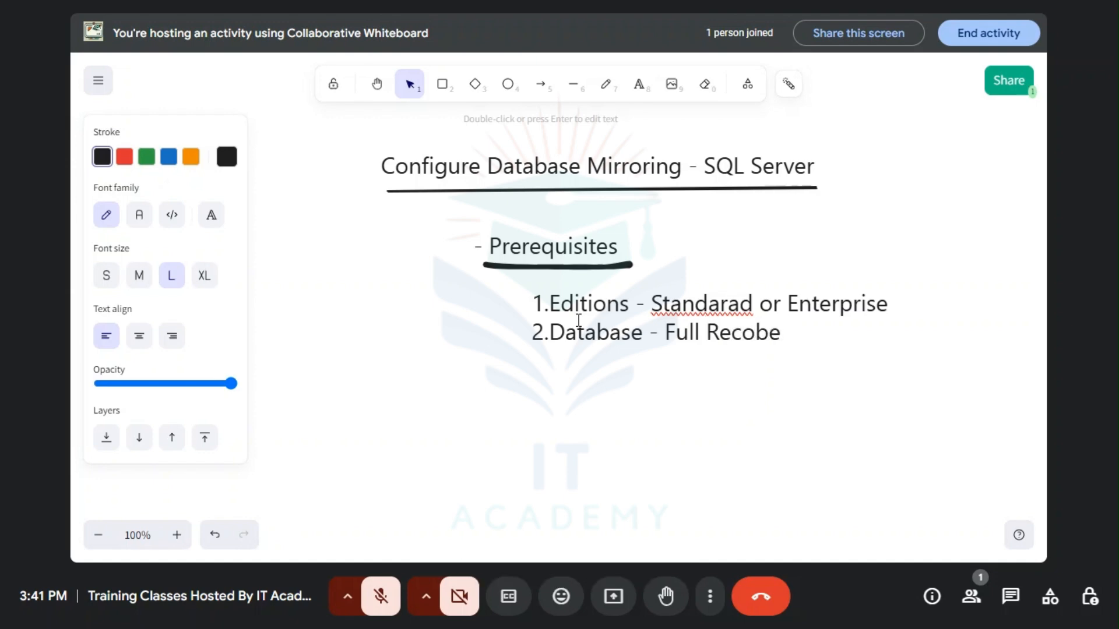
pyautogui.press('BackSpace')
pyautogui.press('BackSpace')
pyautogui.write('very mode')
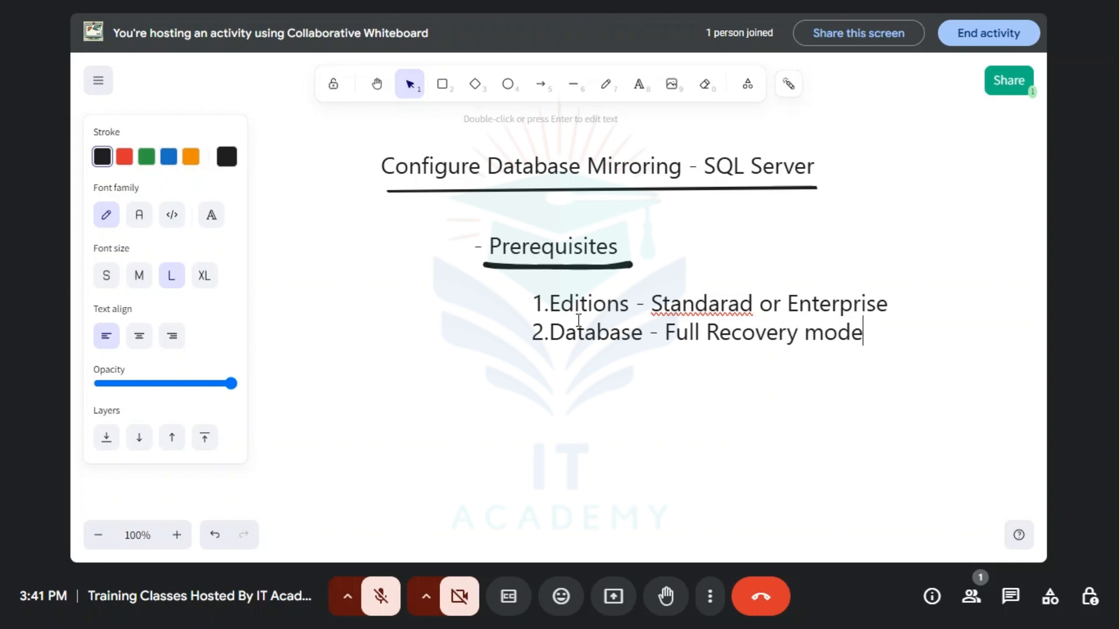
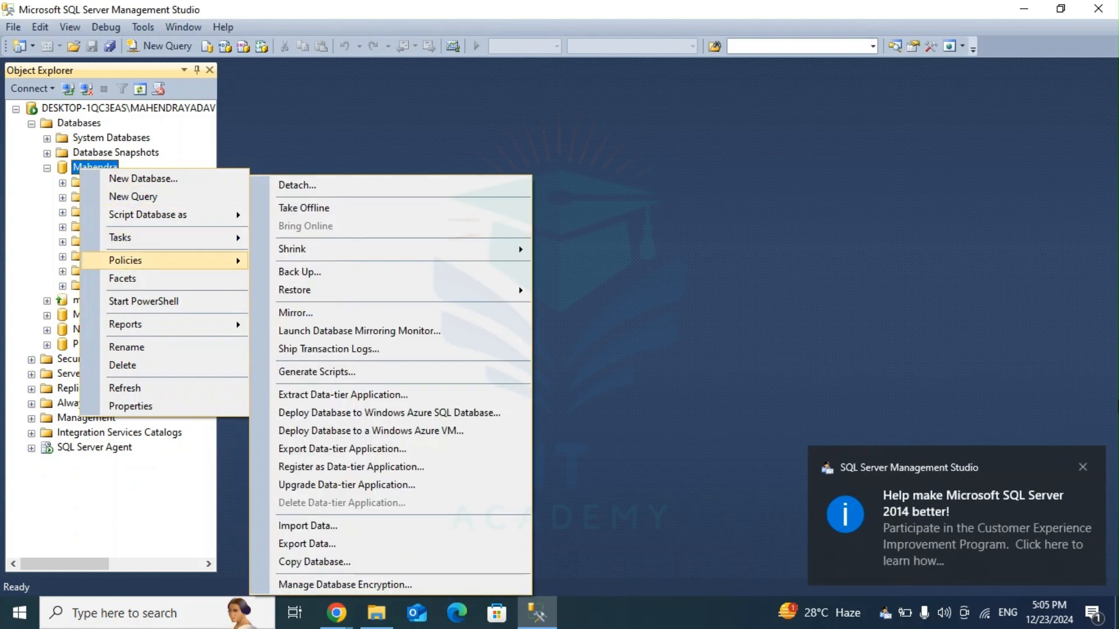
# Step: Open the Back Up task for the first user database and remove the existing disk destination
pyautogui.click(1083, 467)
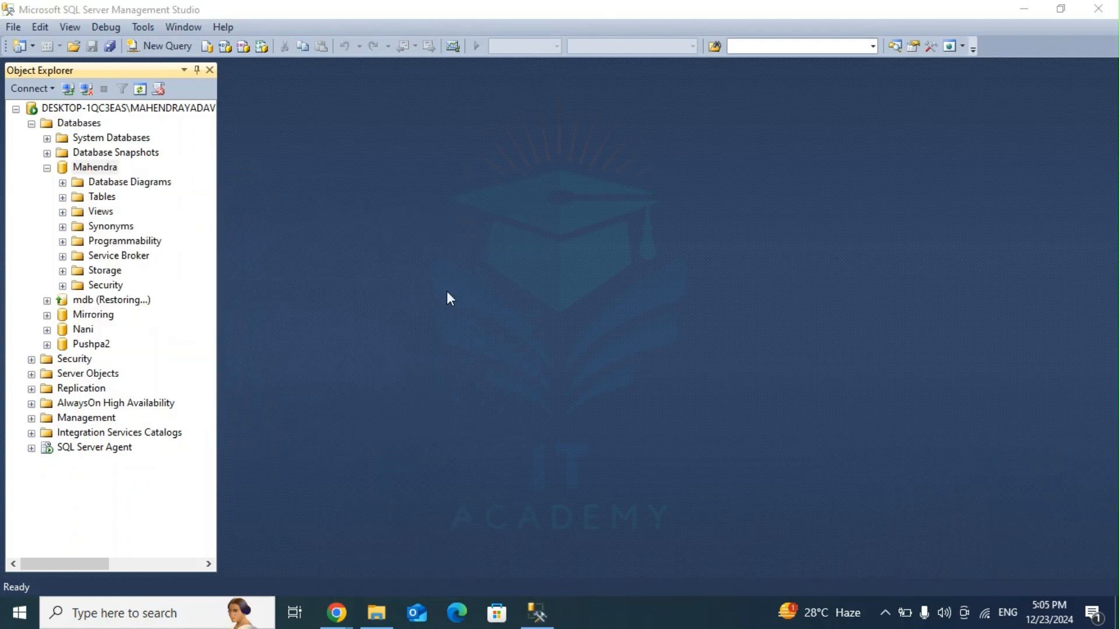
pyautogui.rightClick(104, 169)
pyautogui.moveTo(146, 231)
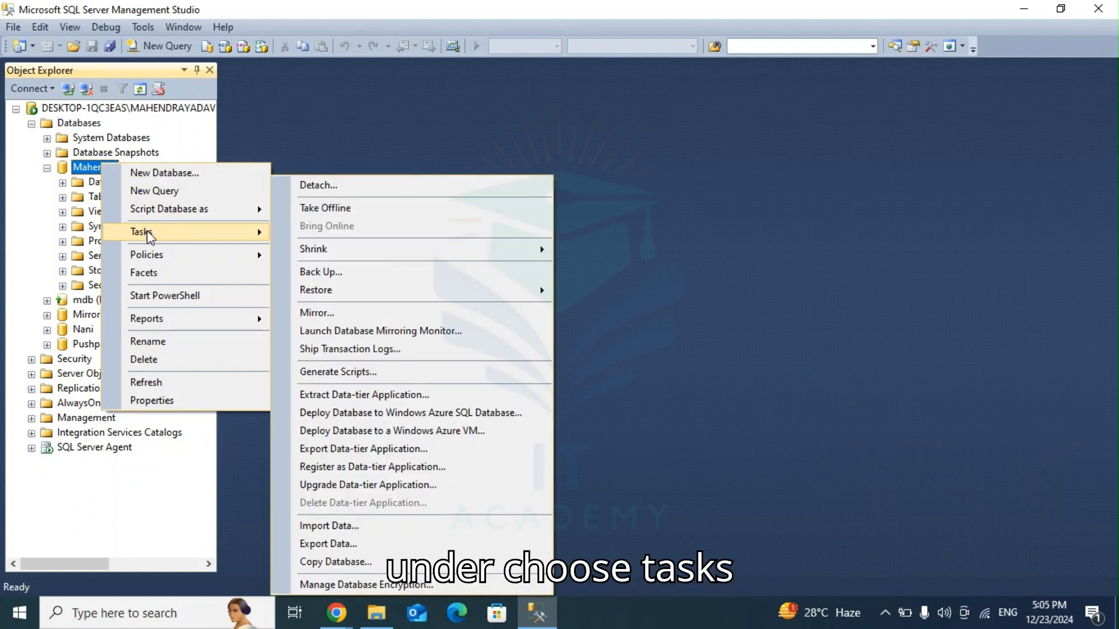
pyautogui.click(317, 271)
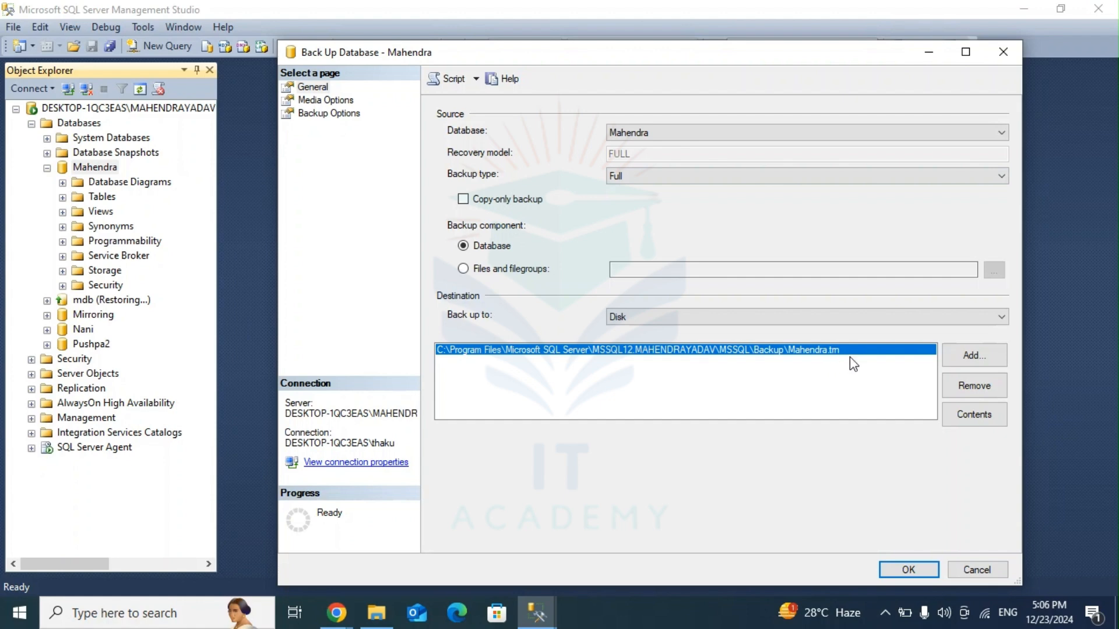
pyautogui.click(969, 384)
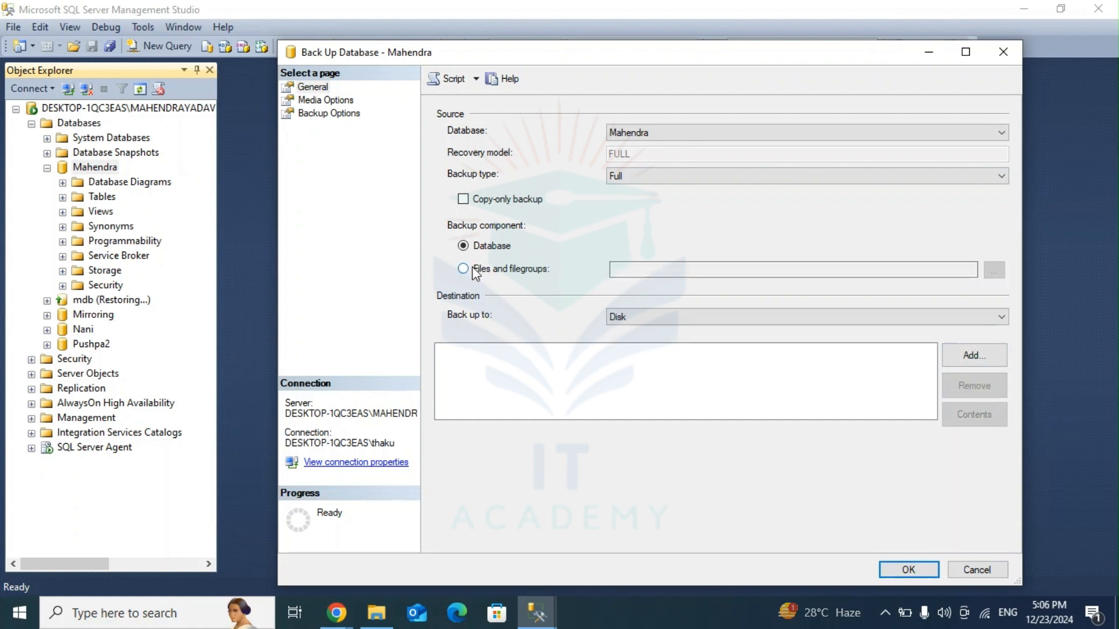
# Step: Select Full as the backup type and start adding a new disk destination for the backup
pyautogui.click(968, 355)
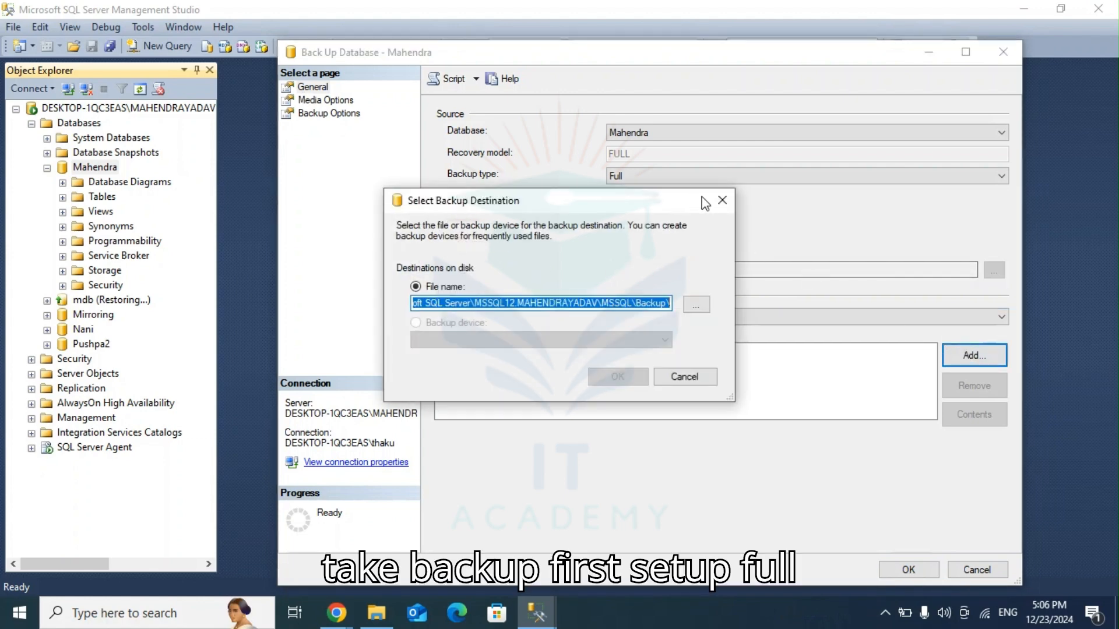
pyautogui.click(722, 200)
pyautogui.click(707, 176)
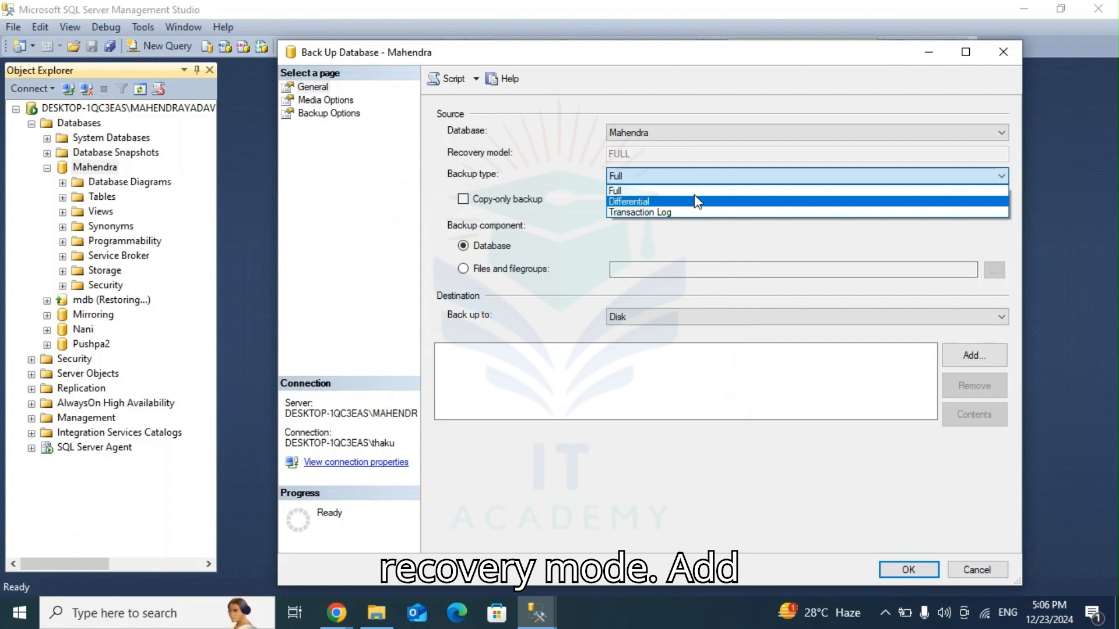
pyautogui.click(694, 190)
pyautogui.click(962, 356)
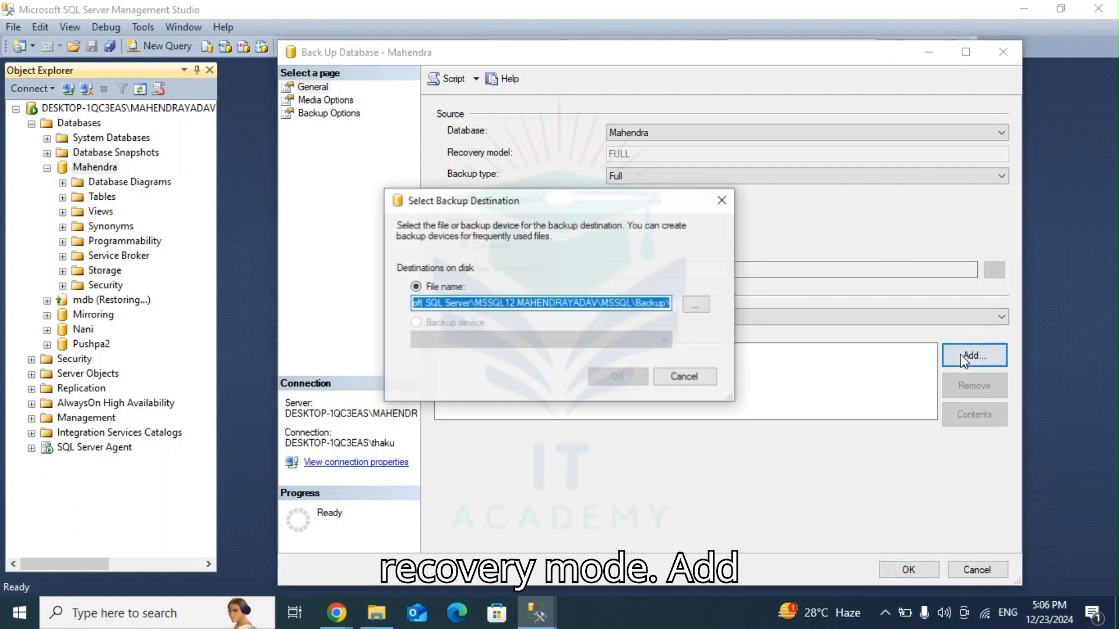
pyautogui.click(663, 304)
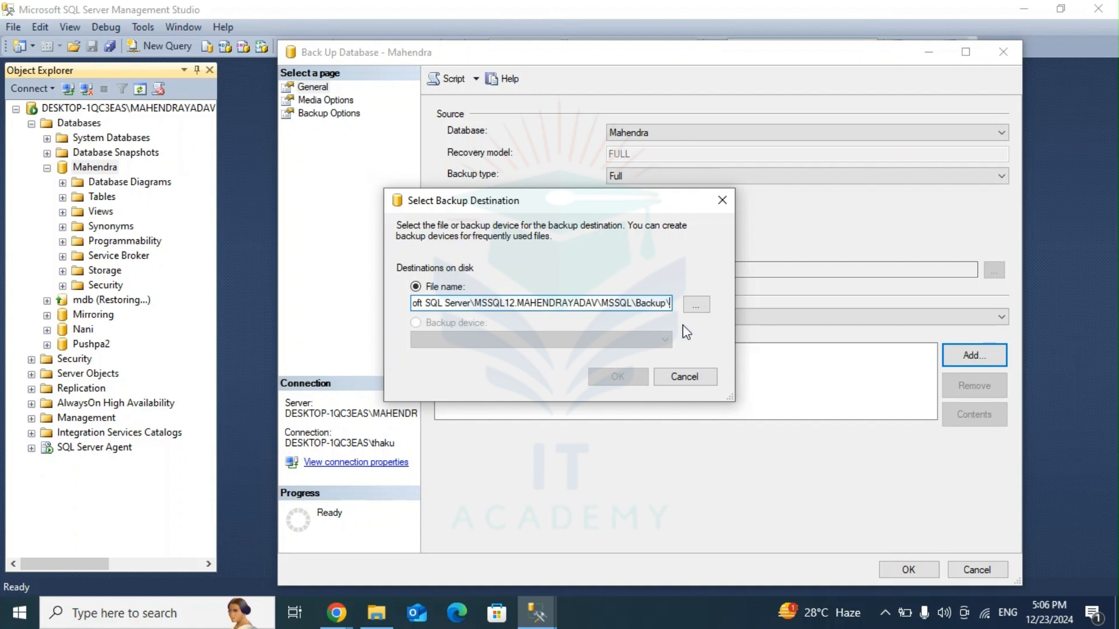
# Step: Switch to File Explorer, open the connected instance's MSSQL\Backup folder under Microsoft SQL Server, and copy its path
pyautogui.click(377, 619)
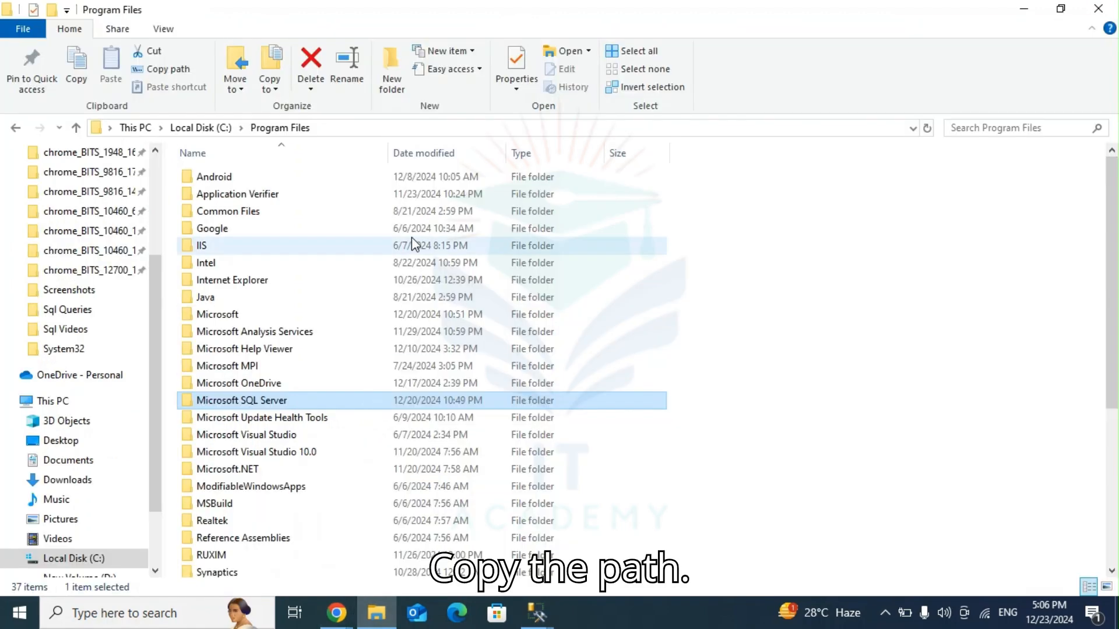
pyautogui.doubleClick(260, 406)
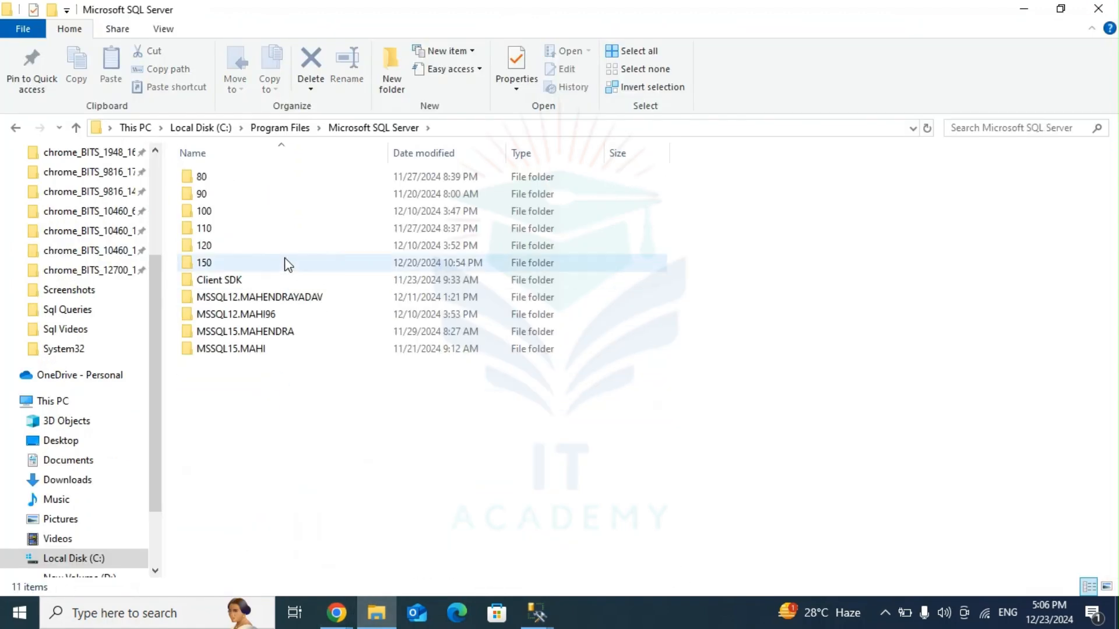
pyautogui.doubleClick(269, 305)
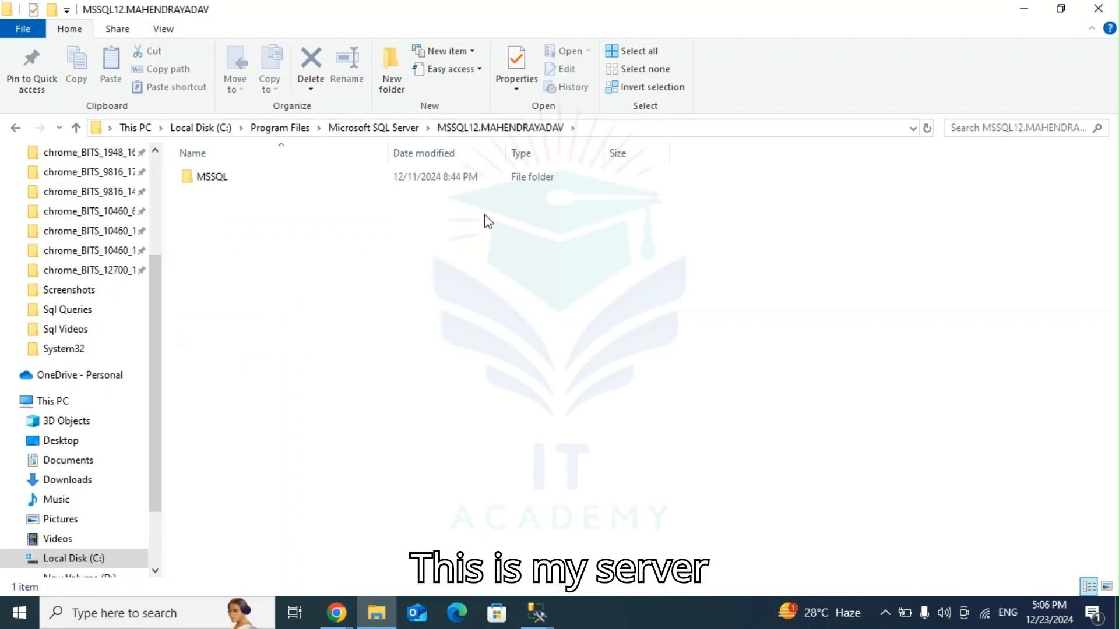
pyautogui.doubleClick(379, 185)
pyautogui.click(380, 185)
pyautogui.doubleClick(377, 180)
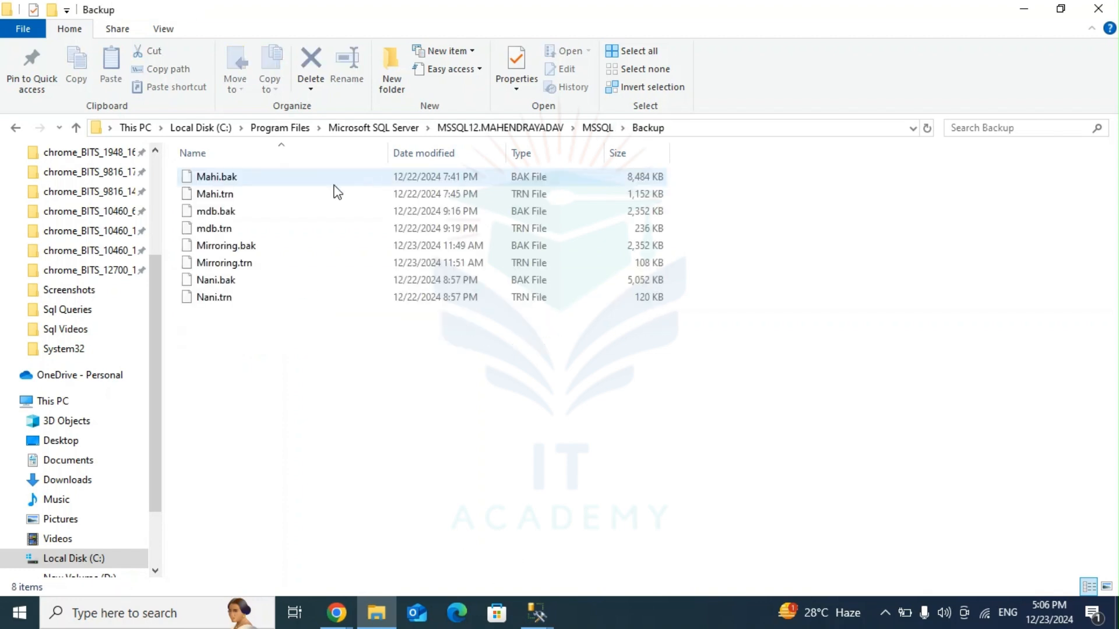
pyautogui.click(707, 128)
pyautogui.hotkey('ctrl', 'c')
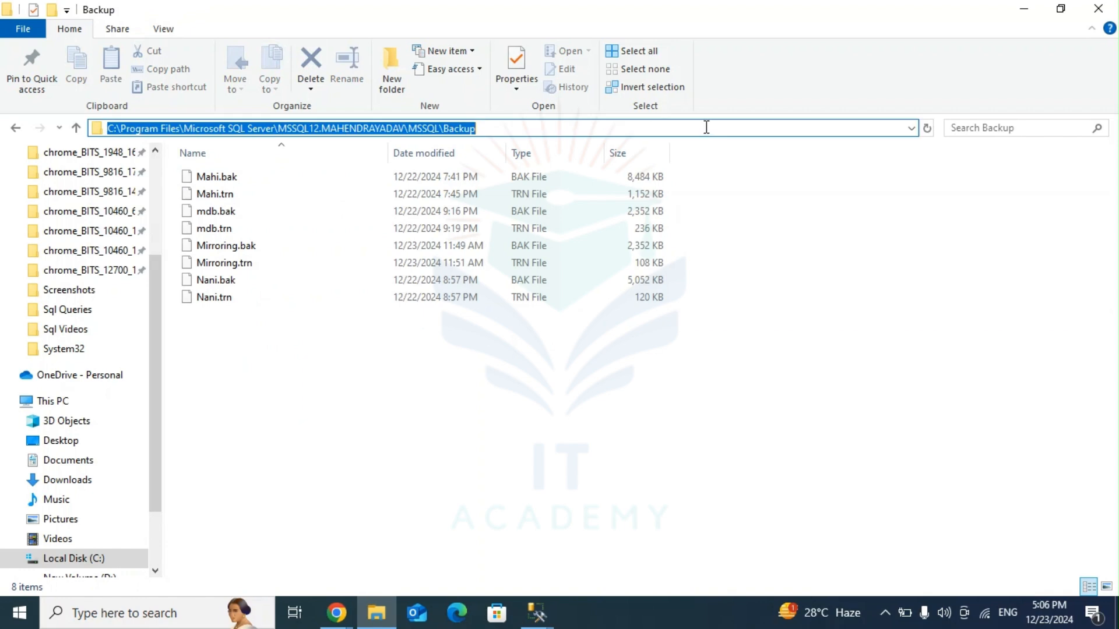
# Step: Back in Select Backup Destination, paste the Backup folder path, append a .bak file named after the database, and accept it
pyautogui.click(536, 612)
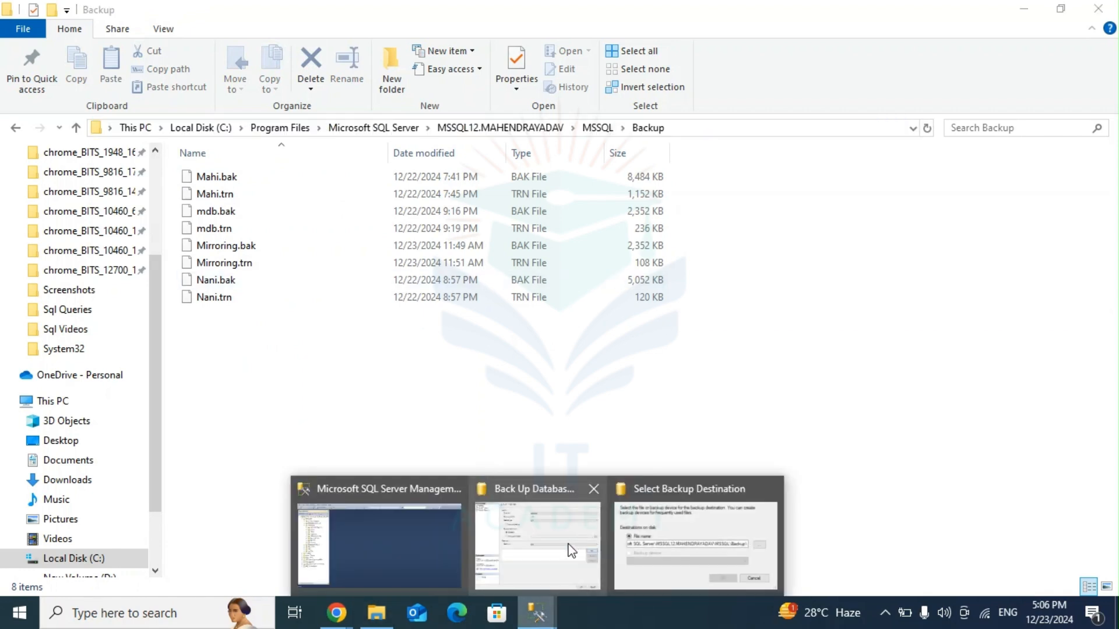
pyautogui.click(682, 551)
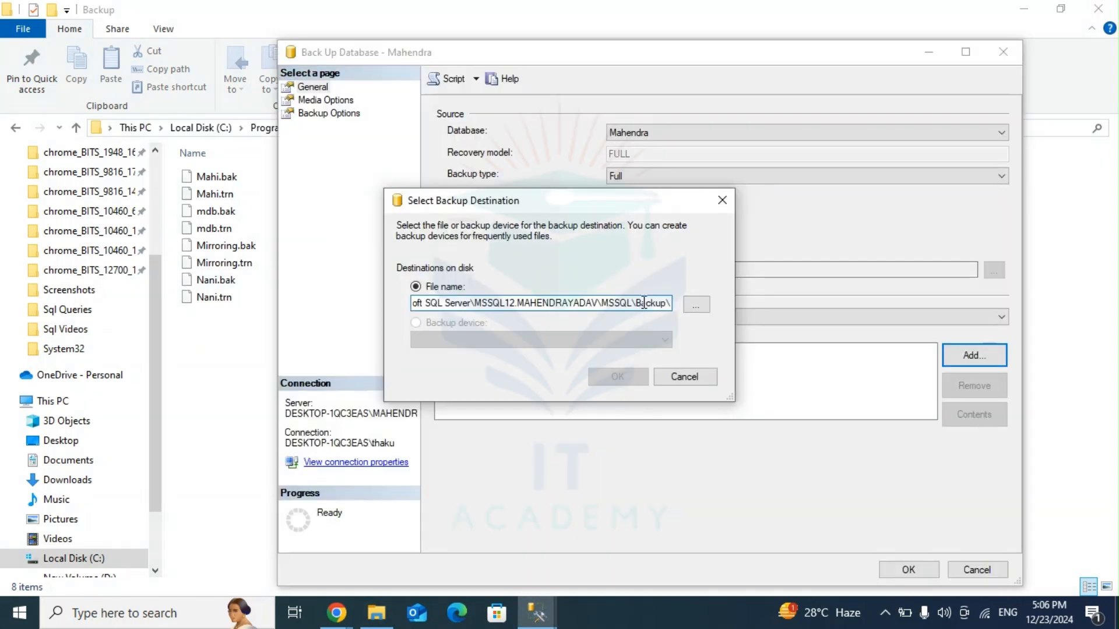
pyautogui.hotkey('ctrl', 'a')
pyautogui.hotkey('ctrl', 'v')
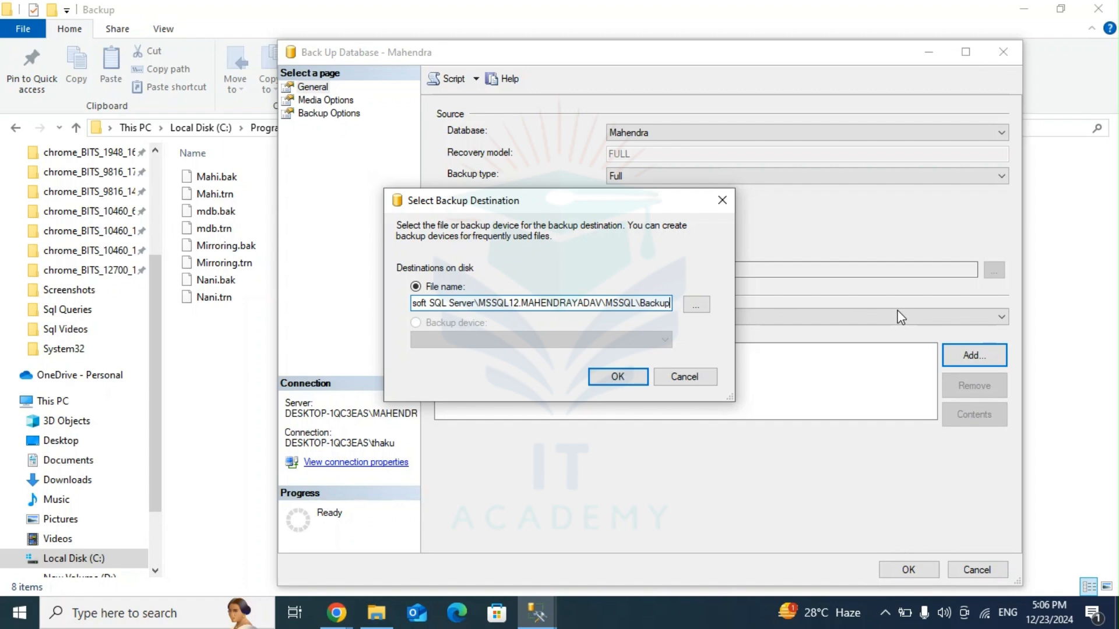
pyautogui.write('\\')
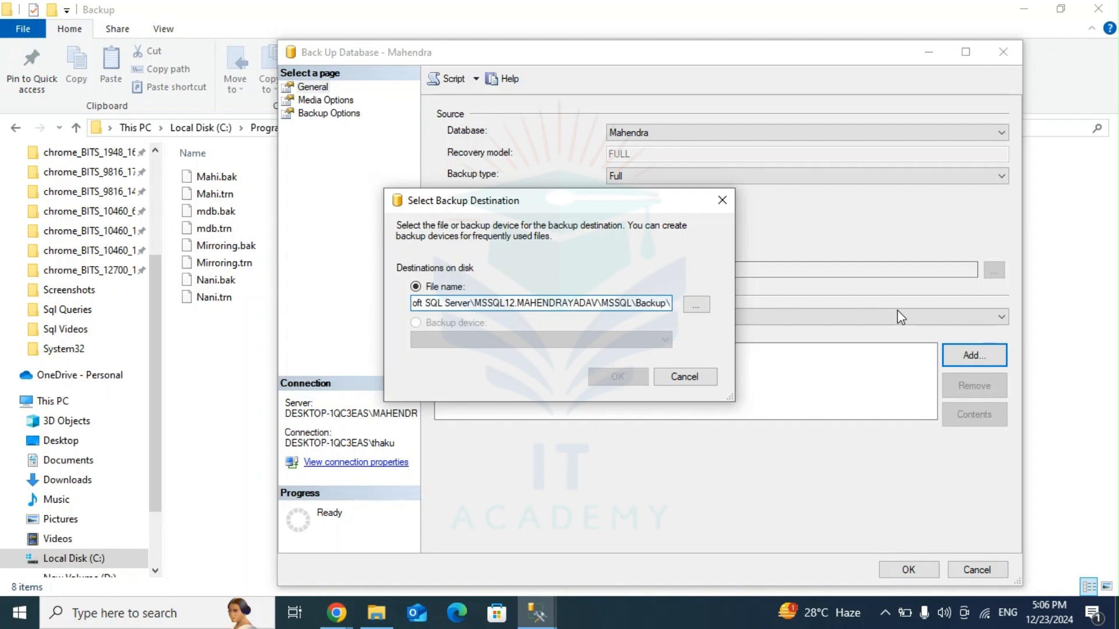
pyautogui.write('Mahen')
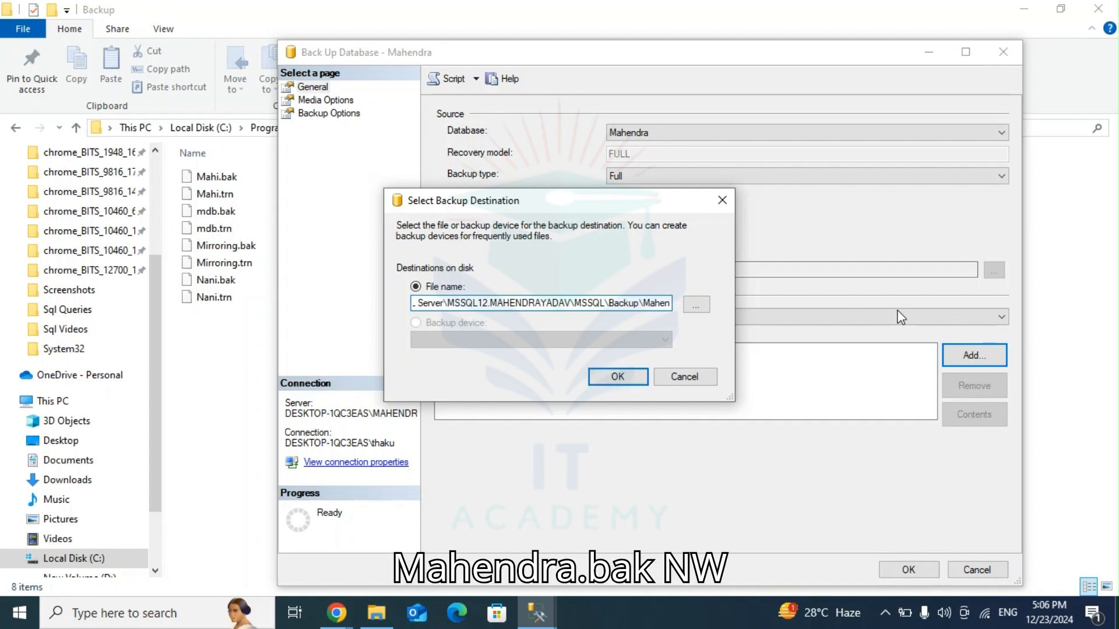
pyautogui.write('dra.')
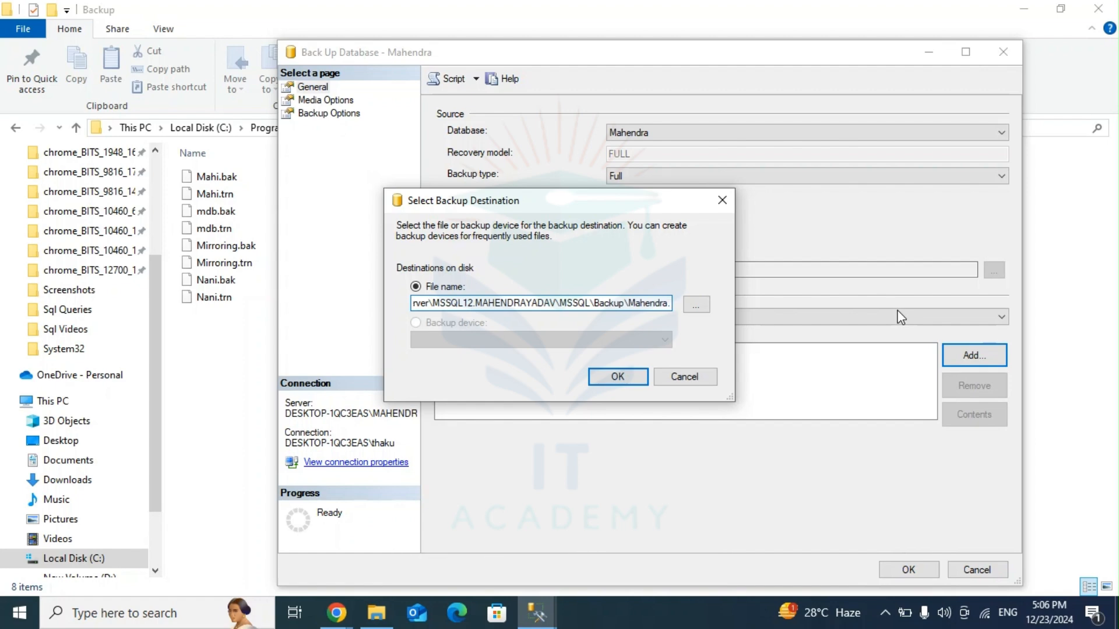
pyautogui.write('bak')
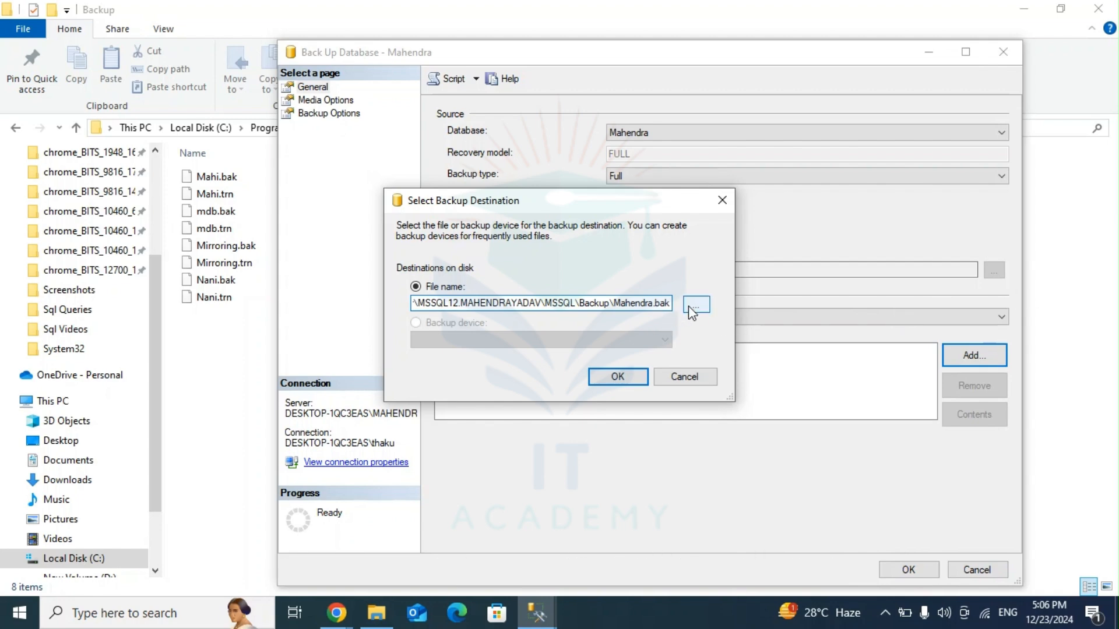
pyautogui.click(633, 377)
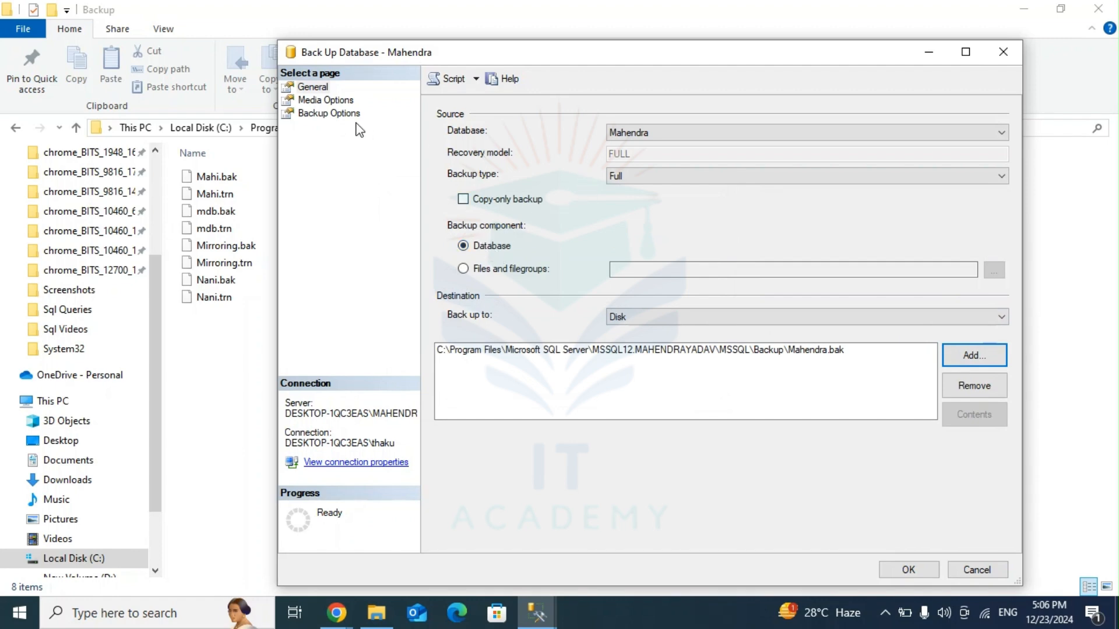
# Step: Review the backup's media options and backup options, then run the full backup and dismiss the completion message
pyautogui.click(324, 100)
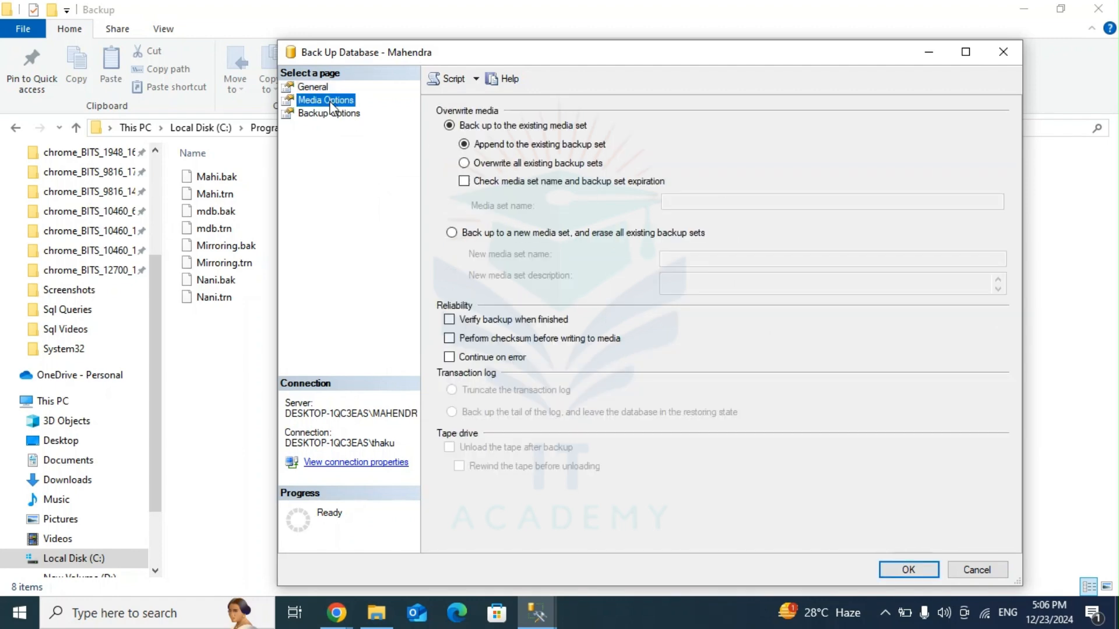
pyautogui.click(323, 115)
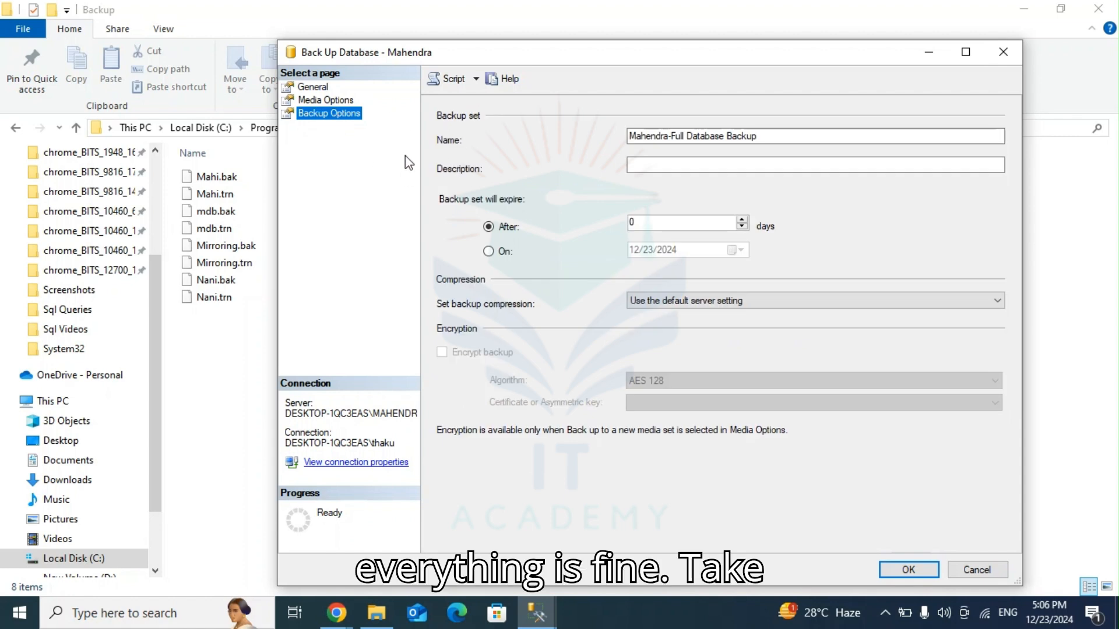
pyautogui.click(315, 88)
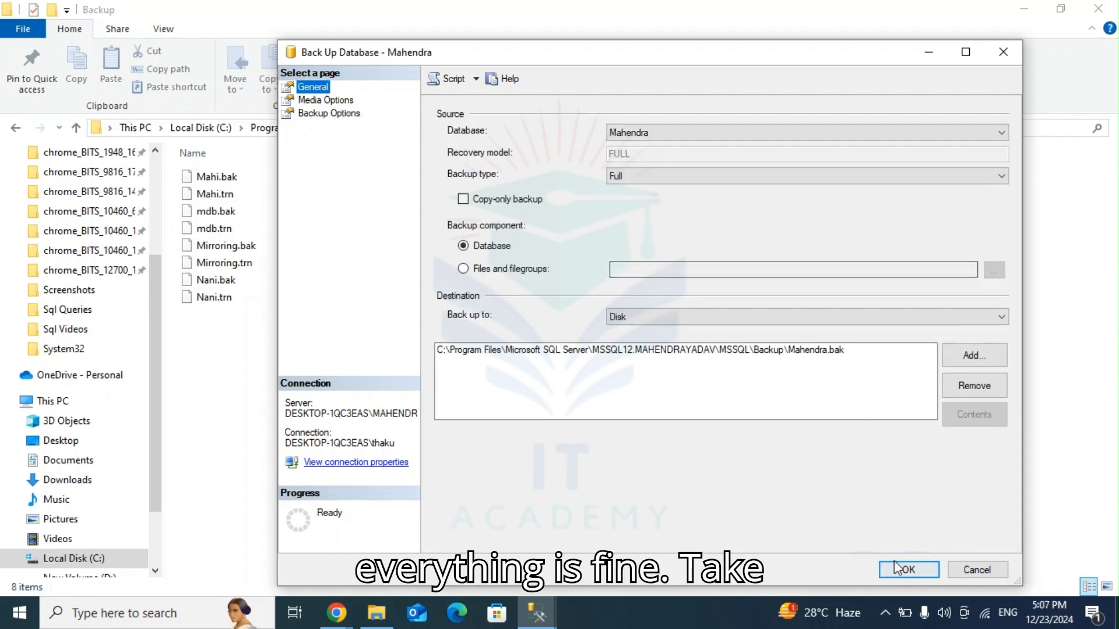
pyautogui.click(898, 569)
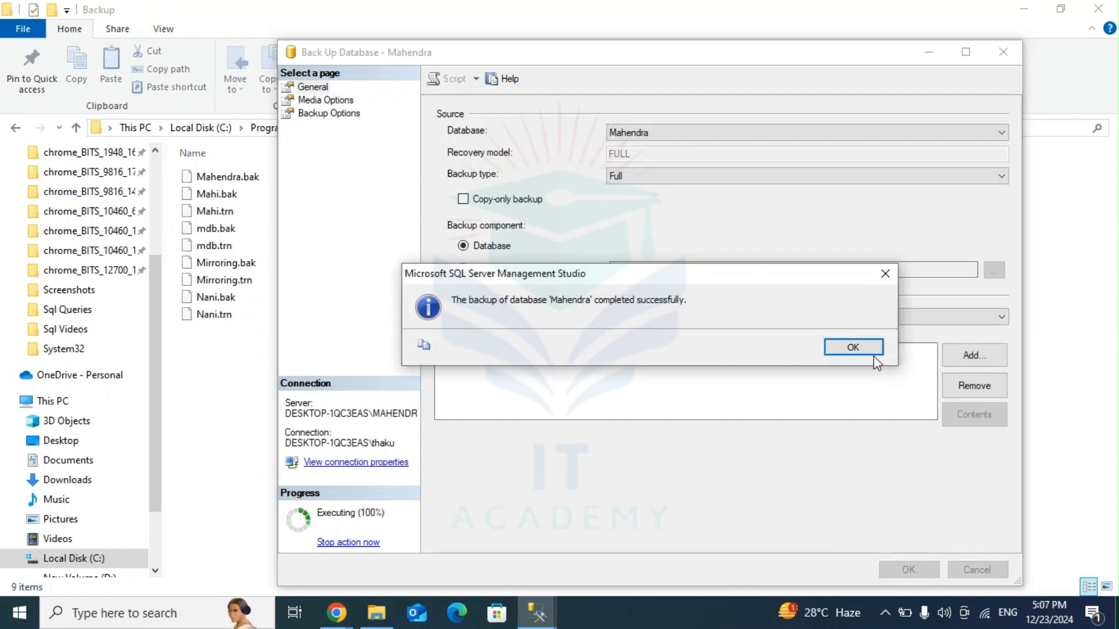
pyautogui.click(854, 348)
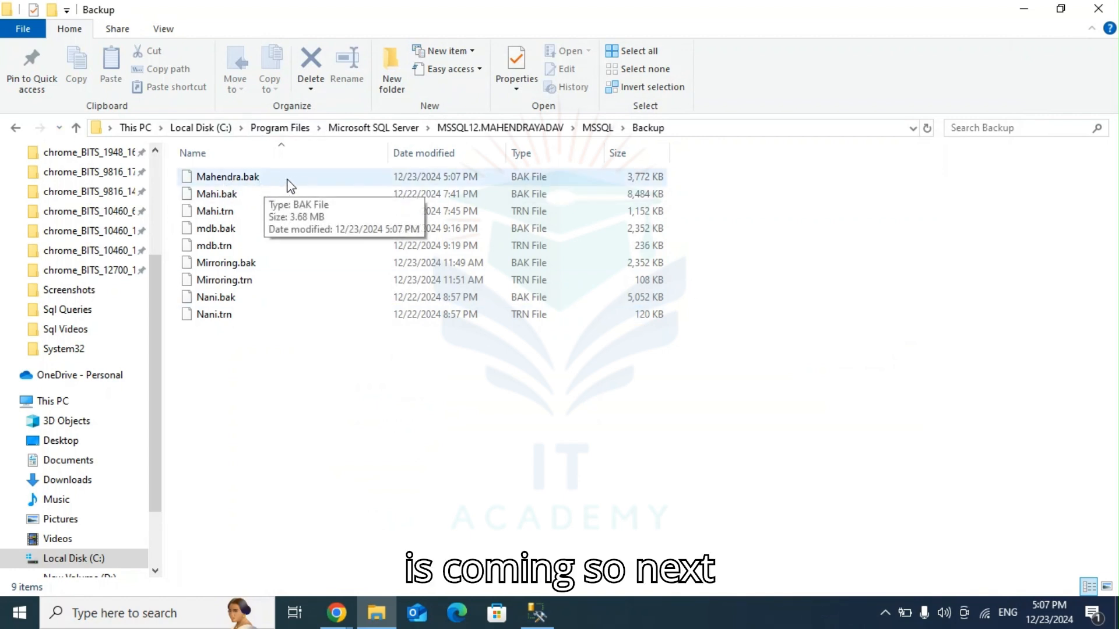
# Step: Open another backup of the same database in Management Studio, set its type to Transaction Log, and remove the .bak destination
pyautogui.click(537, 612)
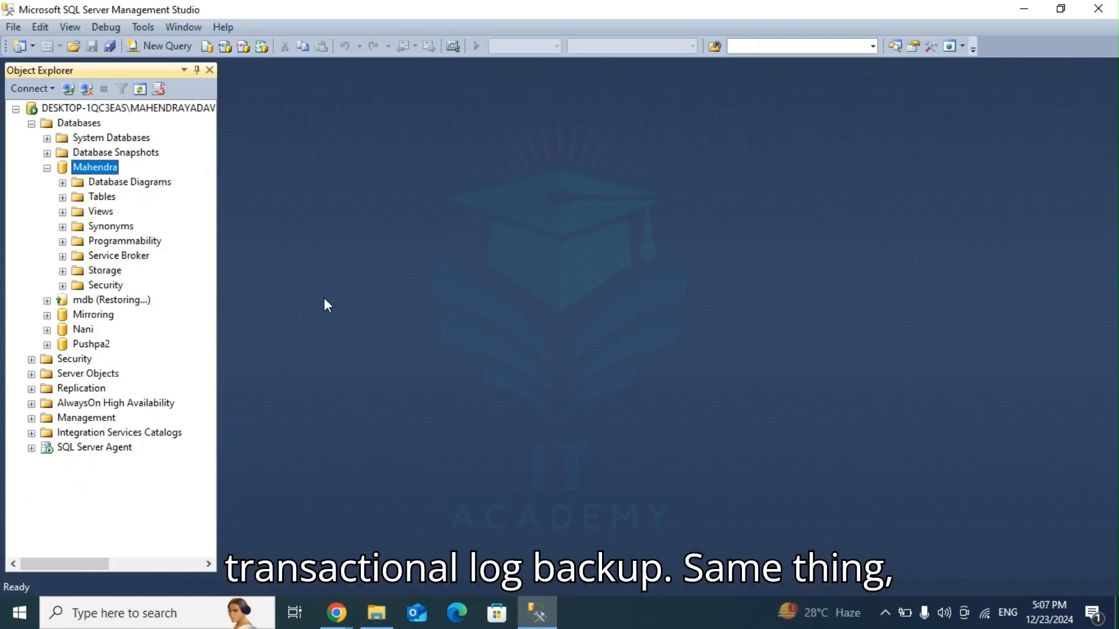
pyautogui.rightClick(96, 169)
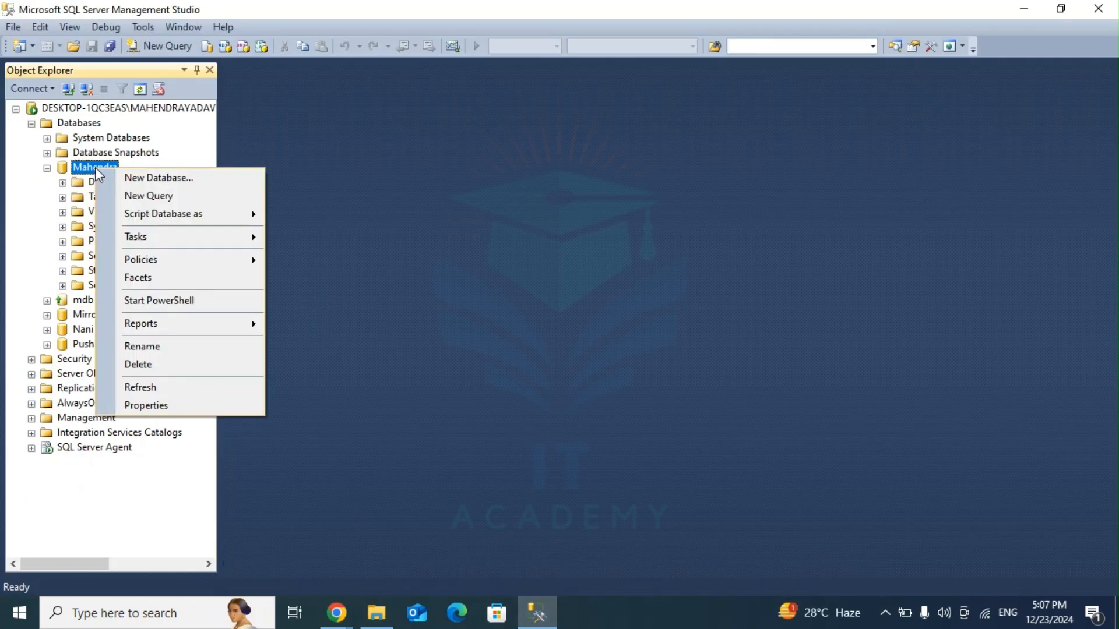
pyautogui.moveTo(163, 239)
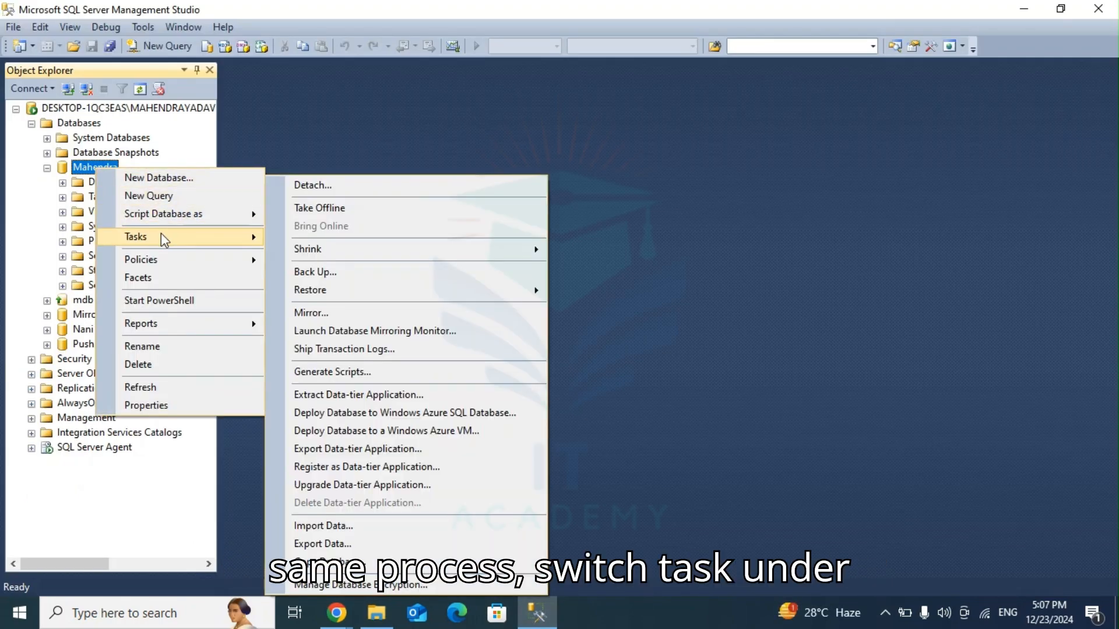
pyautogui.click(315, 271)
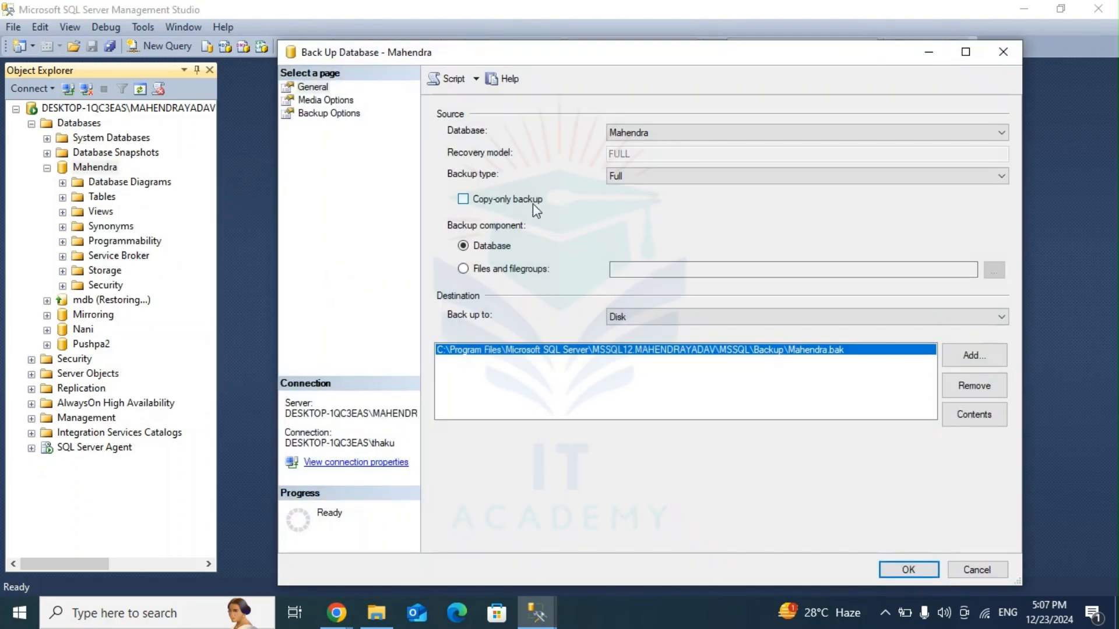
pyautogui.click(652, 176)
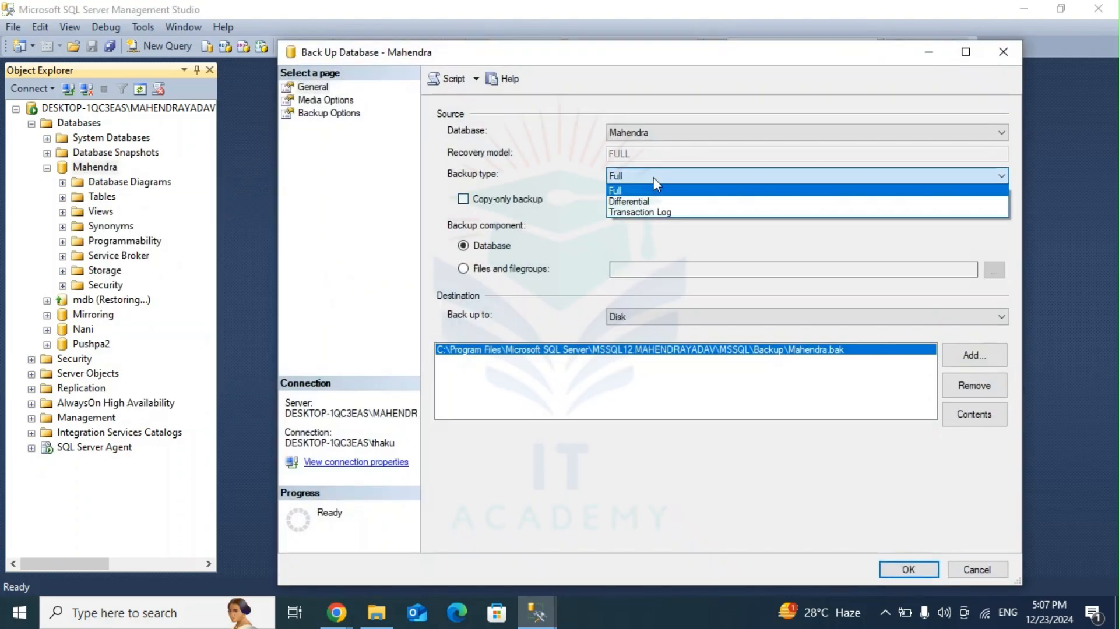
pyautogui.click(653, 212)
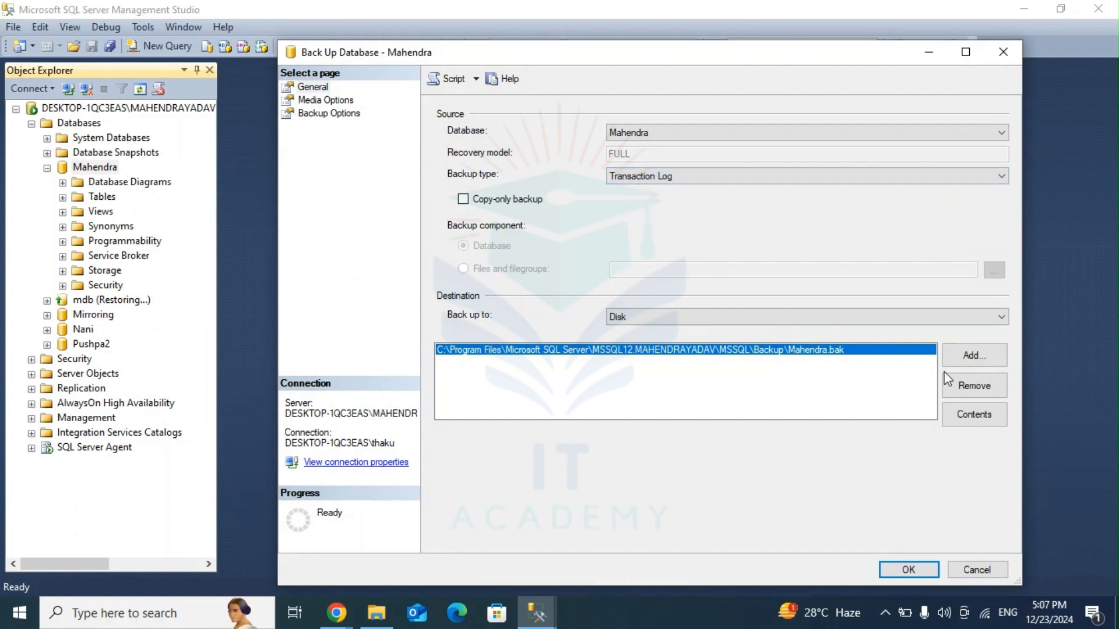
pyautogui.click(966, 389)
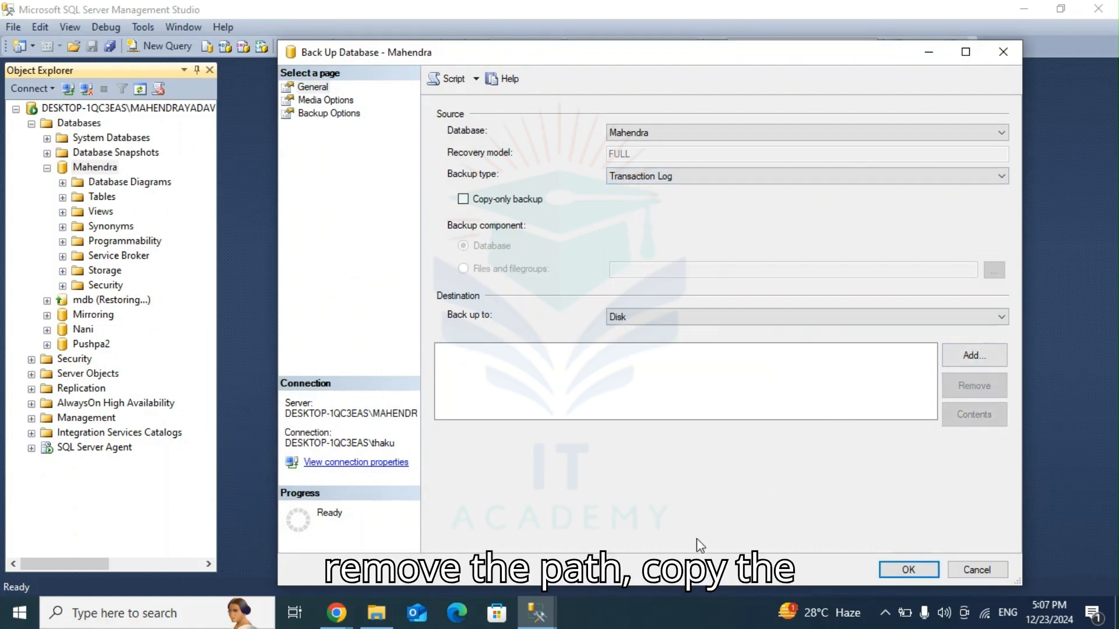
# Step: Copy the Backup folder's path from File Explorer and enter it as a new disk destination for the transaction log backup in Management Studio
pyautogui.click(377, 613)
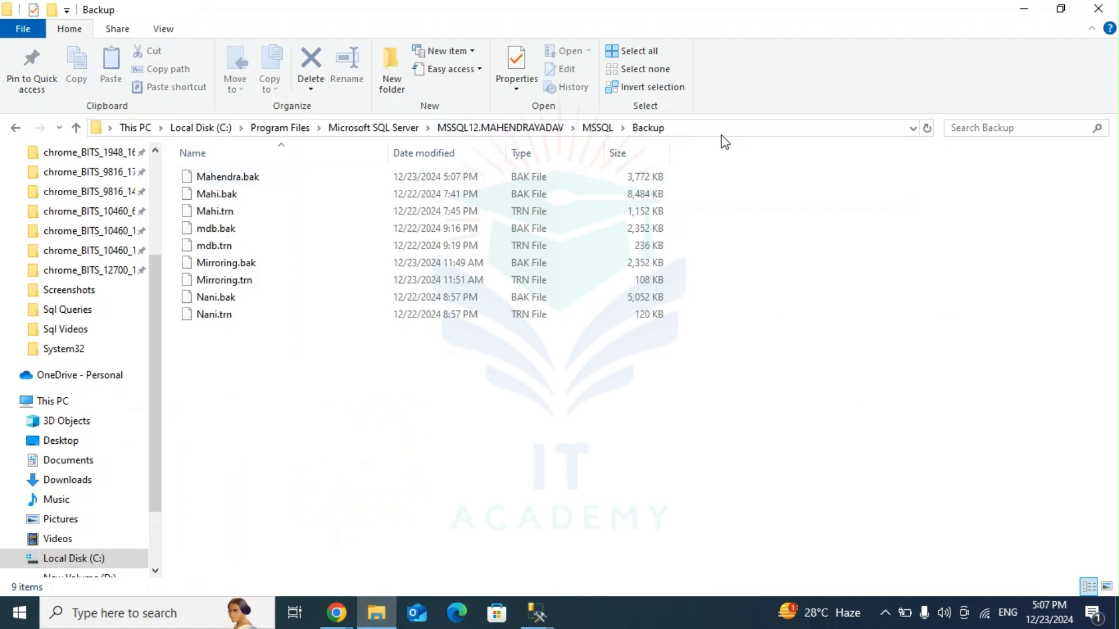
pyautogui.click(721, 136)
pyautogui.hotkey('ctrl', 'c')
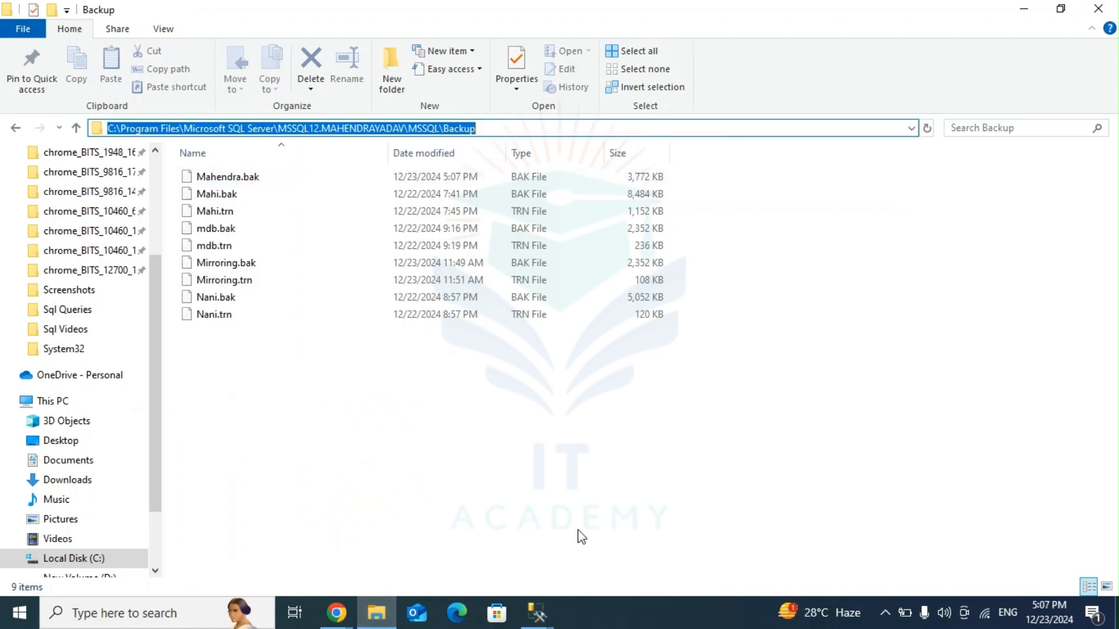
pyautogui.click(536, 613)
pyautogui.click(600, 524)
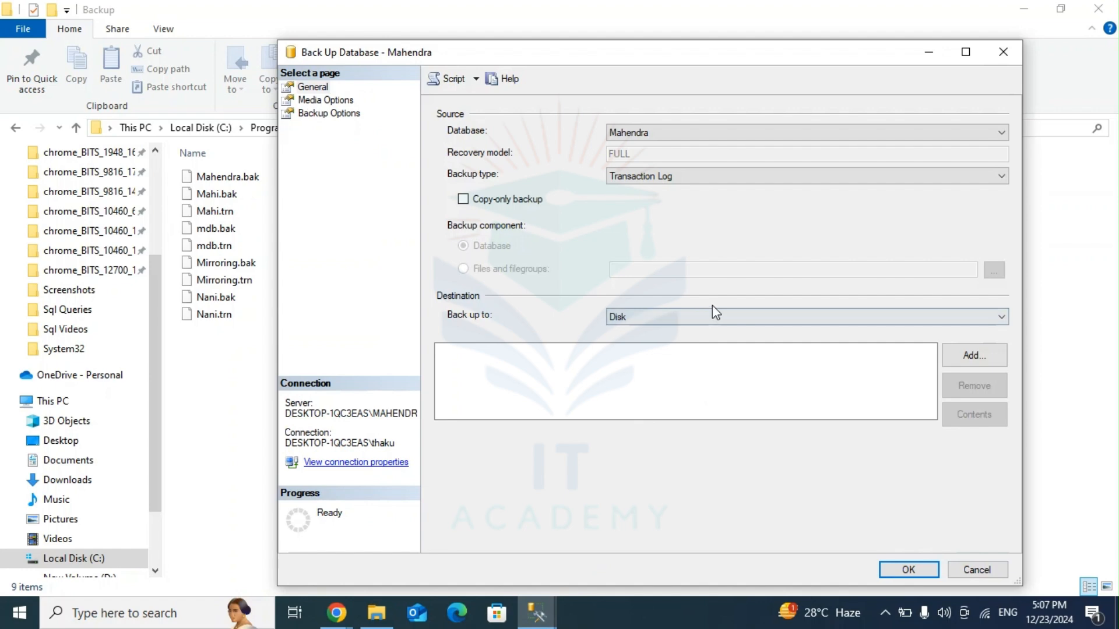
pyautogui.click(959, 354)
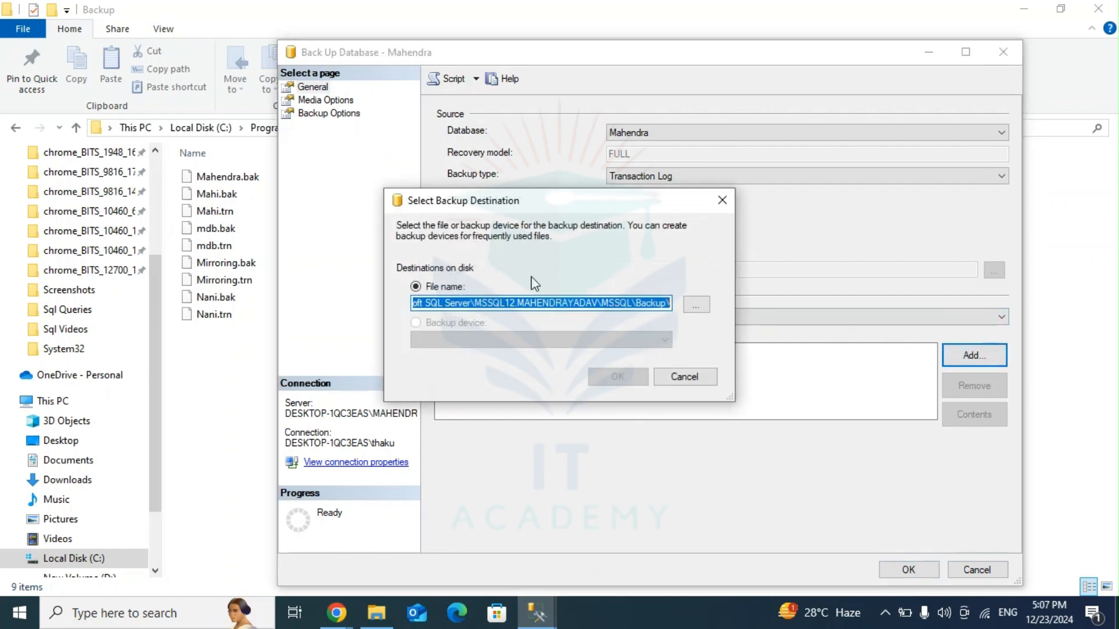
pyautogui.click(585, 302)
pyautogui.hotkey('ctrl', 'a')
pyautogui.hotkey('ctrl', 'v')
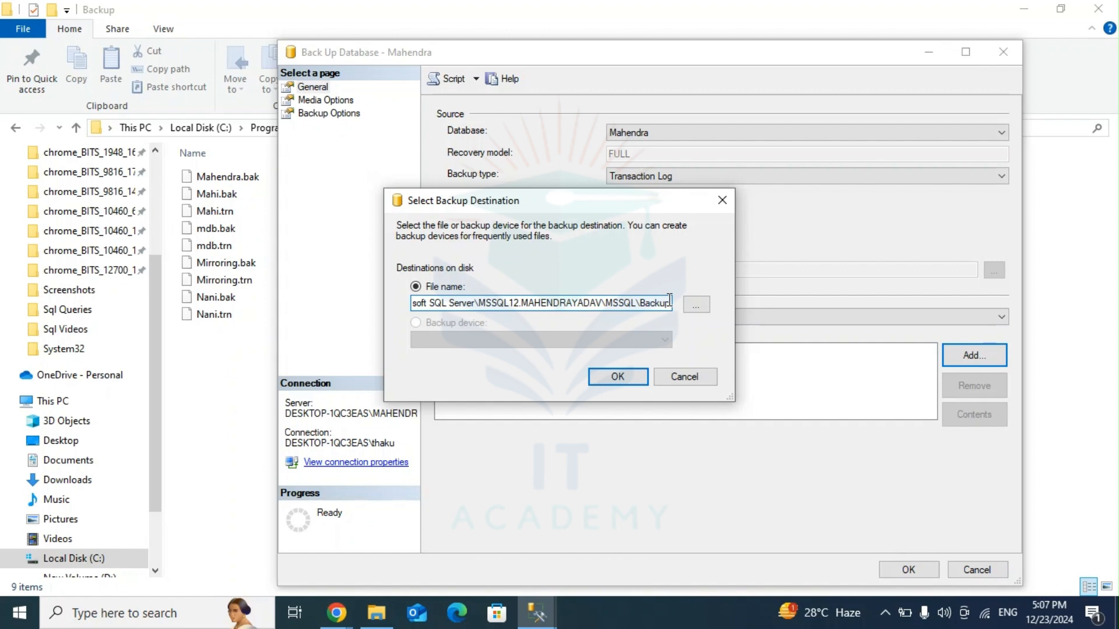
# Step: Append a .trn file named after the database to the destination path, accept it, and run the transaction log backup
pyautogui.write('\\')
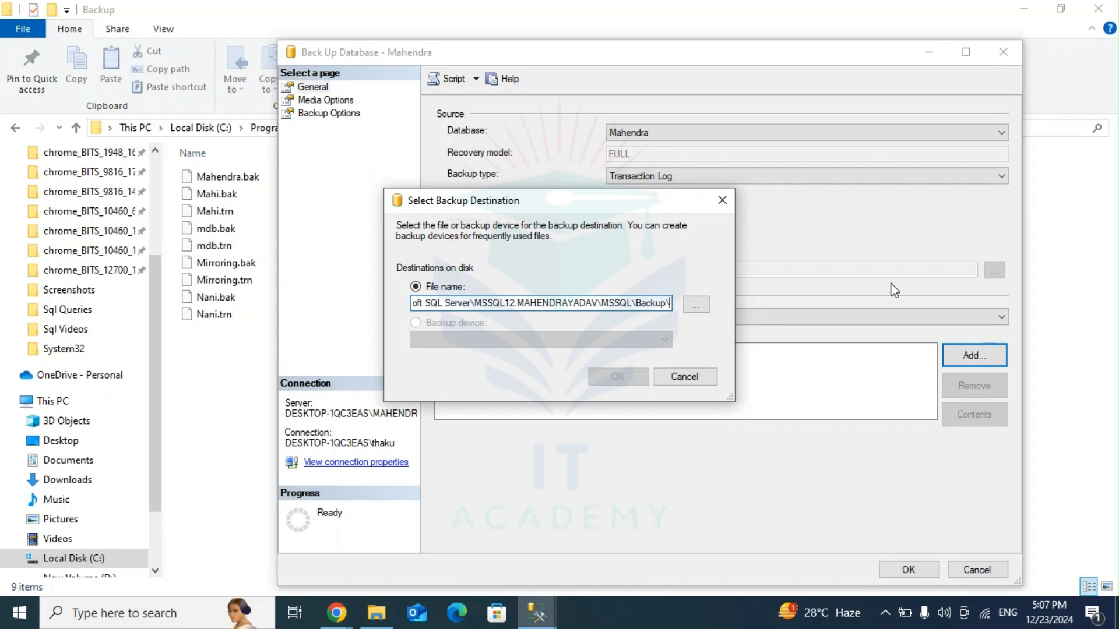
pyautogui.write('Mah')
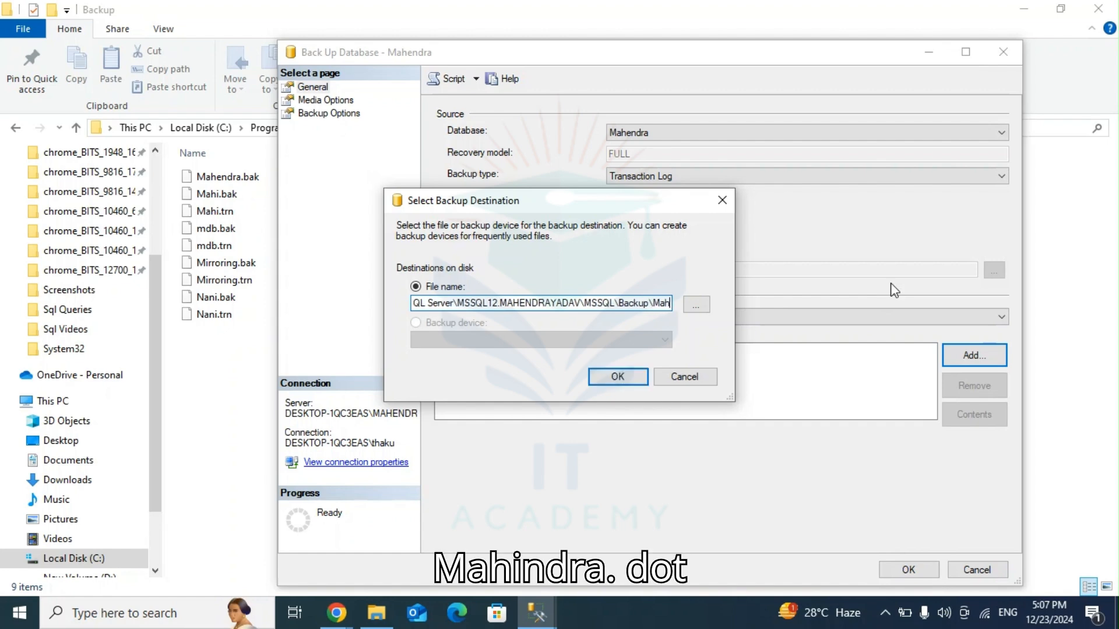
pyautogui.write('endra')
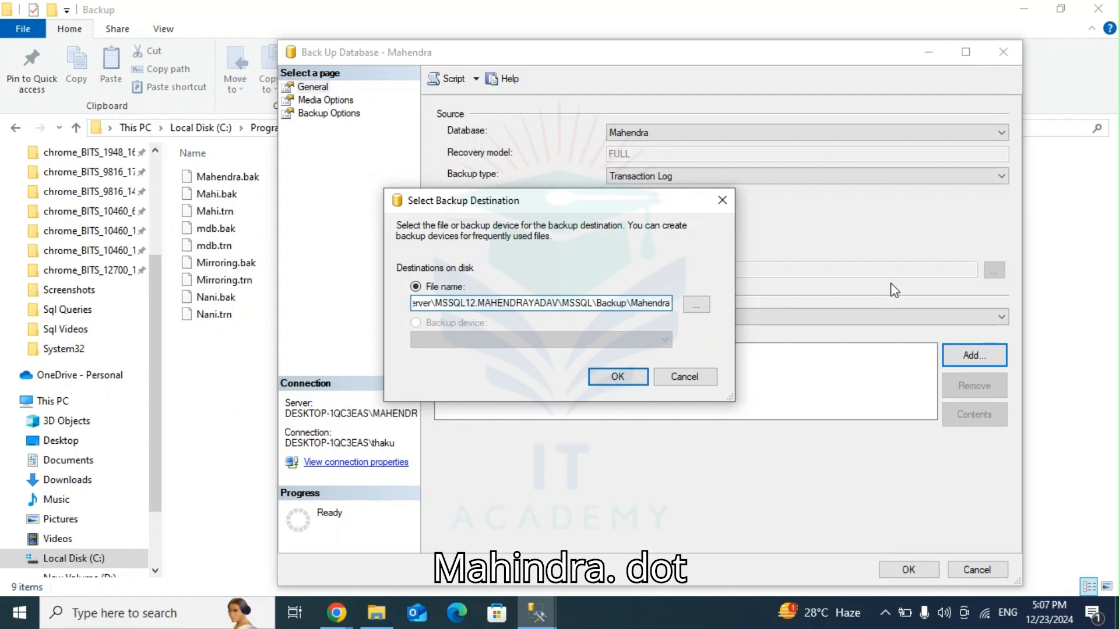
pyautogui.write('.trn')
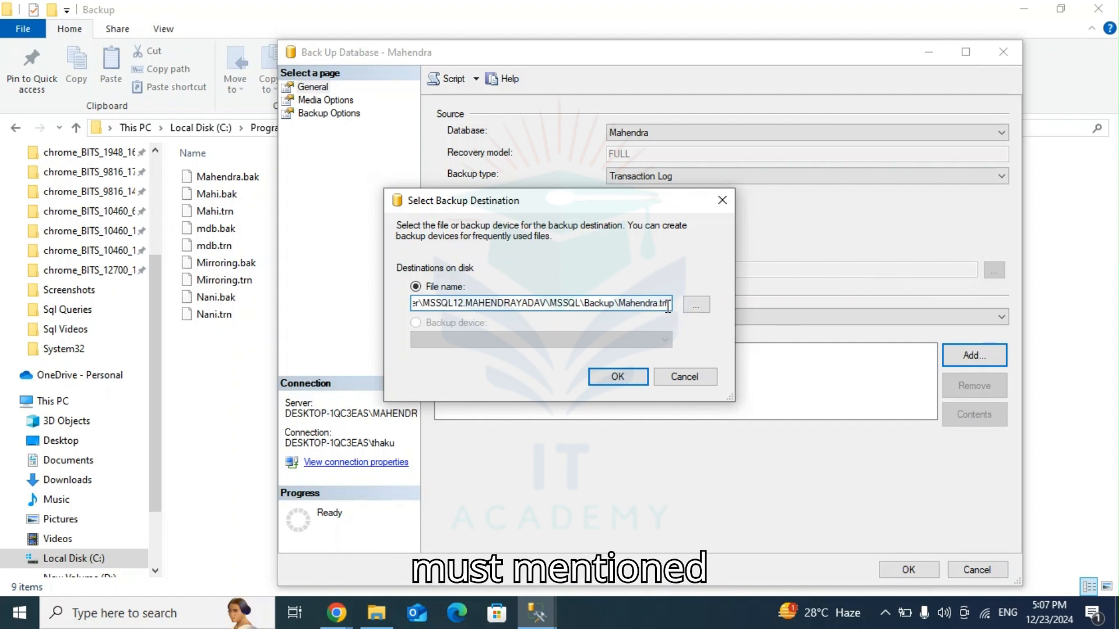
pyautogui.click(617, 377)
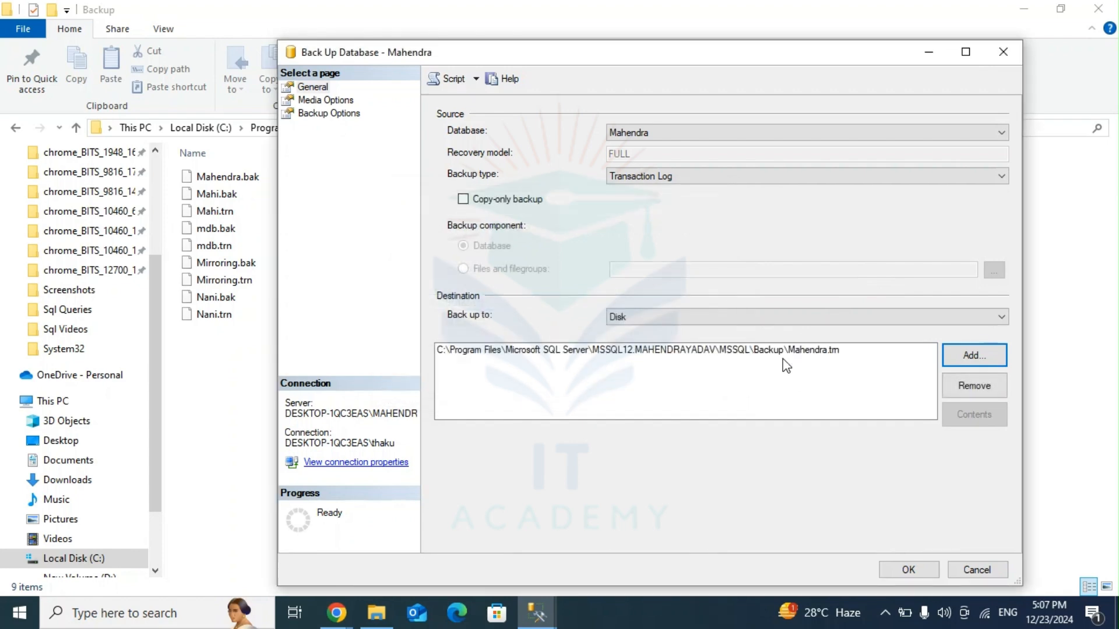
pyautogui.click(909, 571)
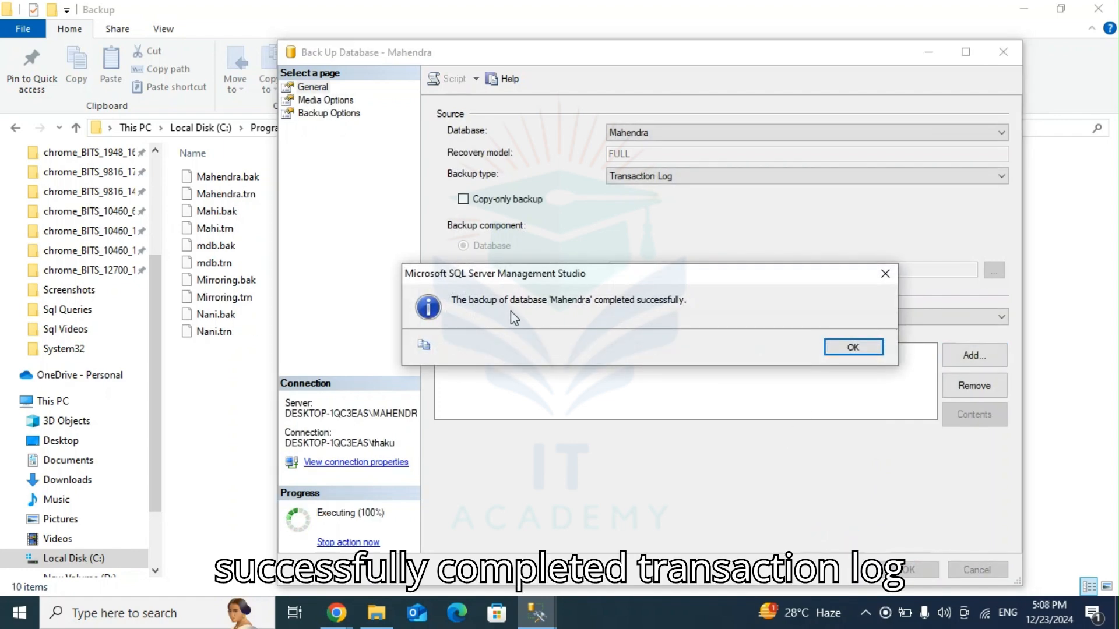
pyautogui.click(851, 347)
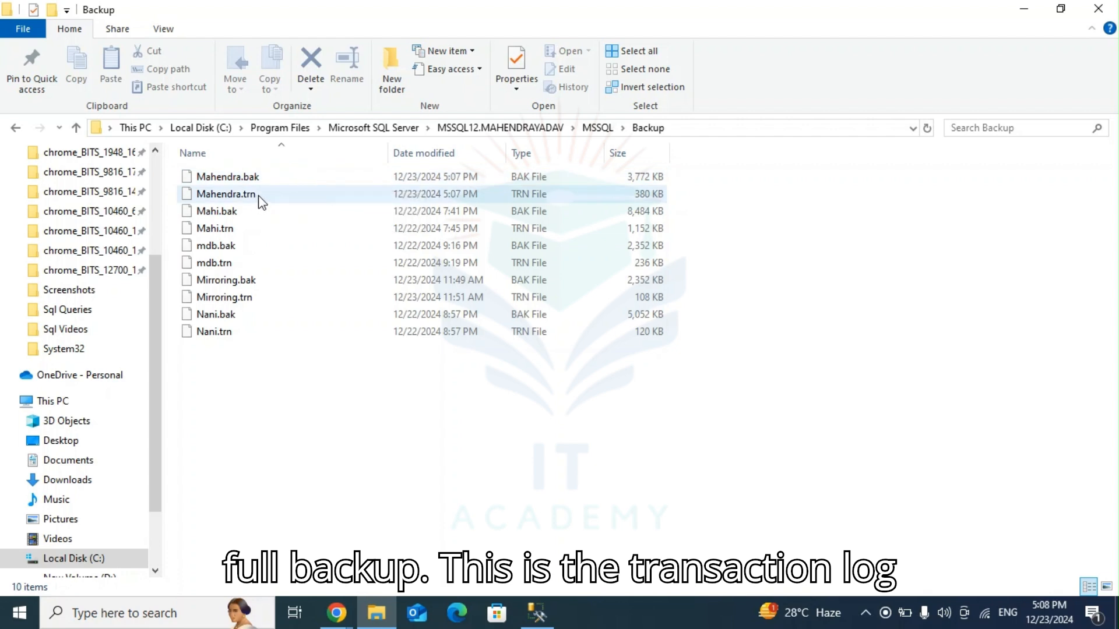
# Step: In File Explorer's Backup folder, select and copy the database's new .bak and .trn files
pyautogui.moveTo(259, 198)
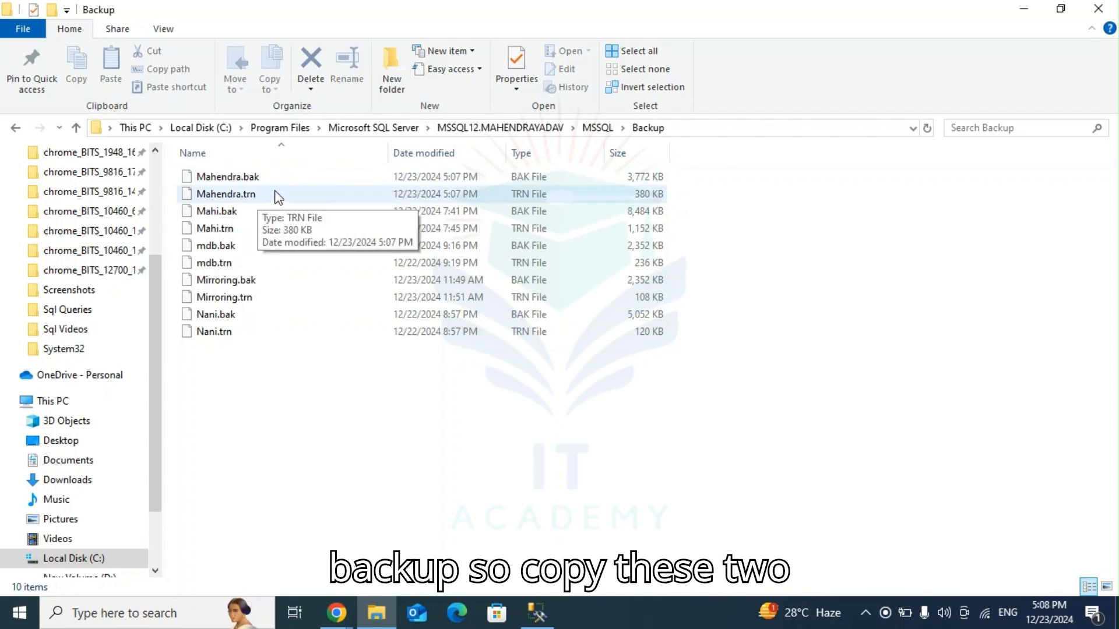
pyautogui.click(293, 181)
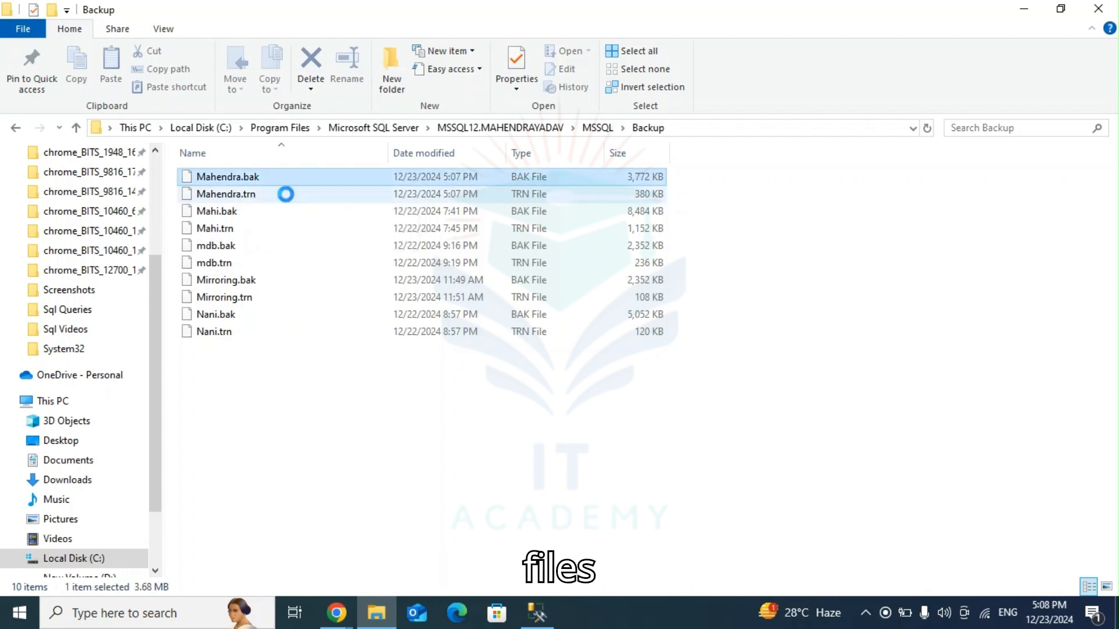
pyautogui.click(286, 194)
pyautogui.click(289, 179)
pyautogui.keyDown('ctrl'); pyautogui.click(290, 194); pyautogui.keyUp('ctrl')
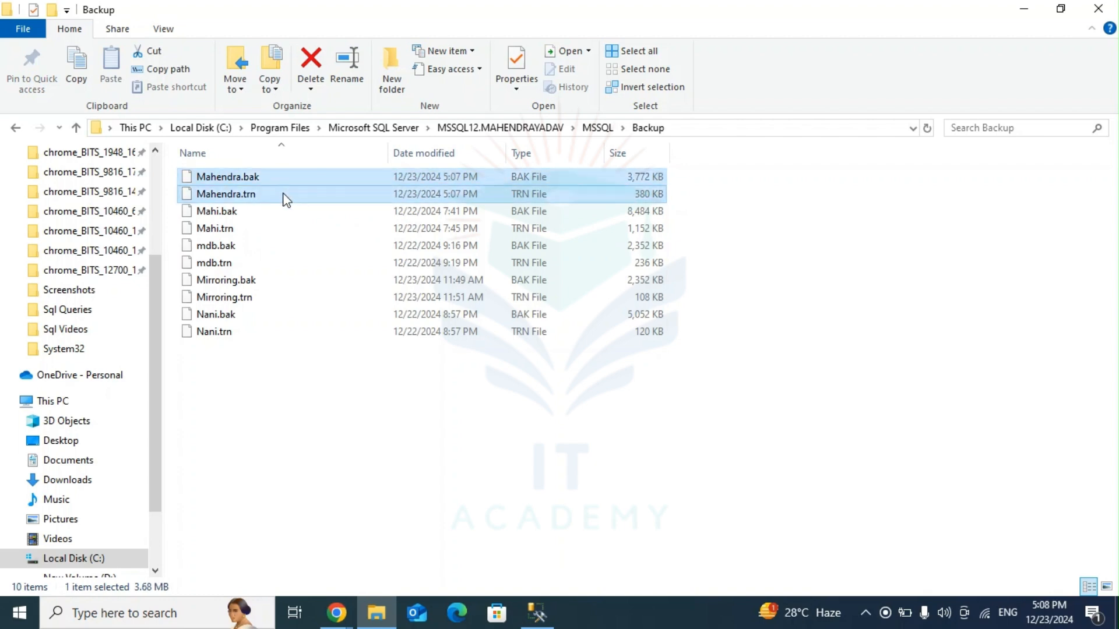
# Step: Open the other MSSQL12 instance's MSSQL\Backup folder under Microsoft SQL Server and paste the two backup files there
pyautogui.click(76, 127)
pyautogui.click(77, 128)
pyautogui.click(78, 128)
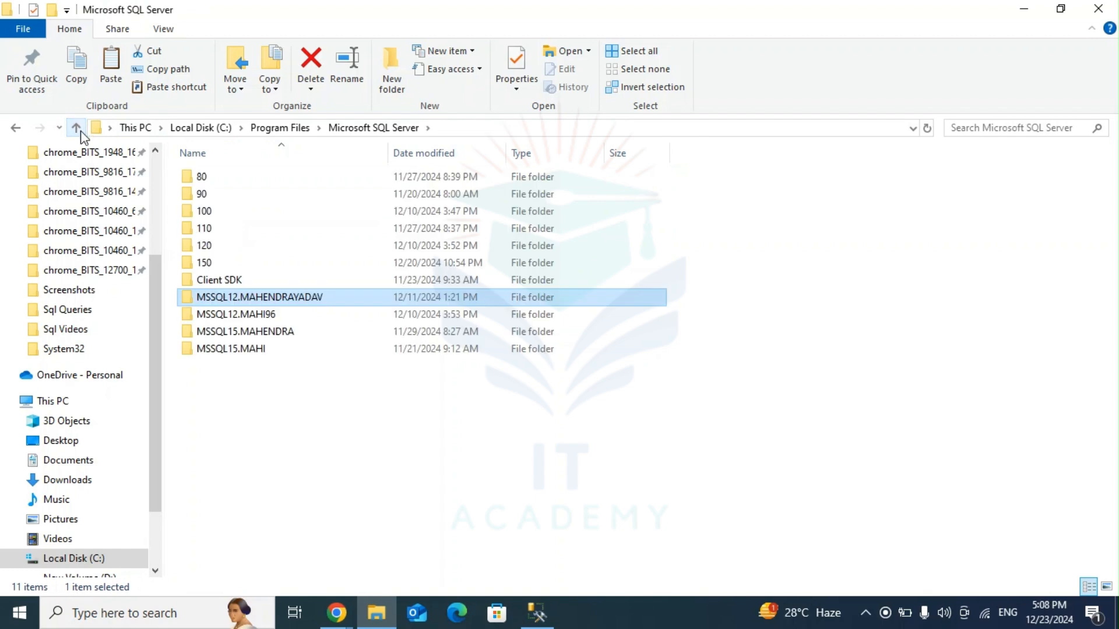
pyautogui.doubleClick(254, 316)
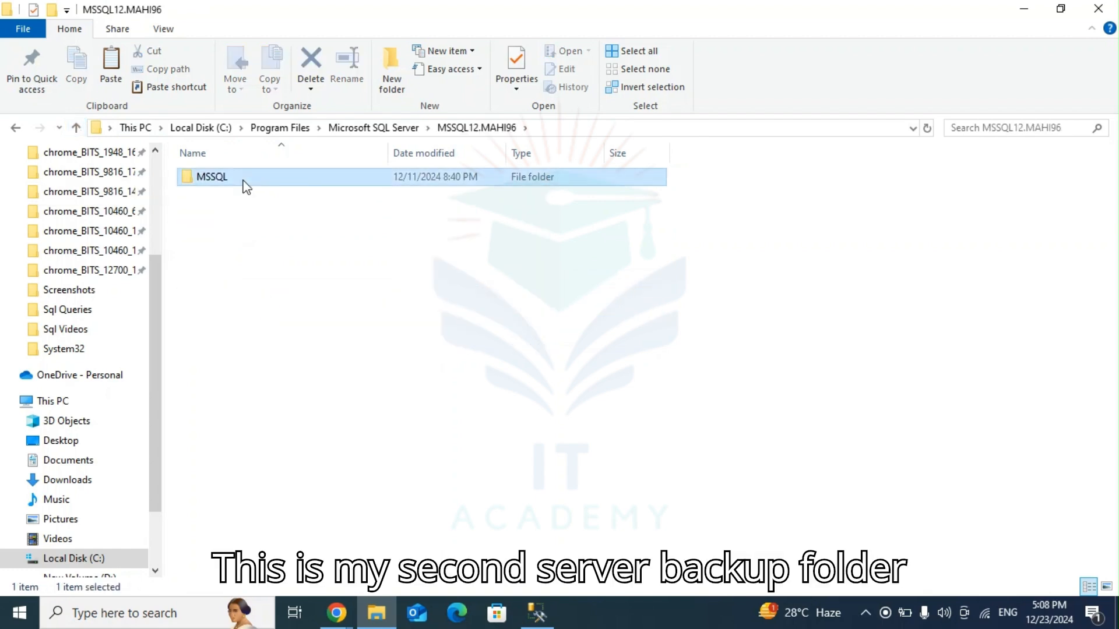
pyautogui.doubleClick(243, 180)
pyautogui.doubleClick(246, 184)
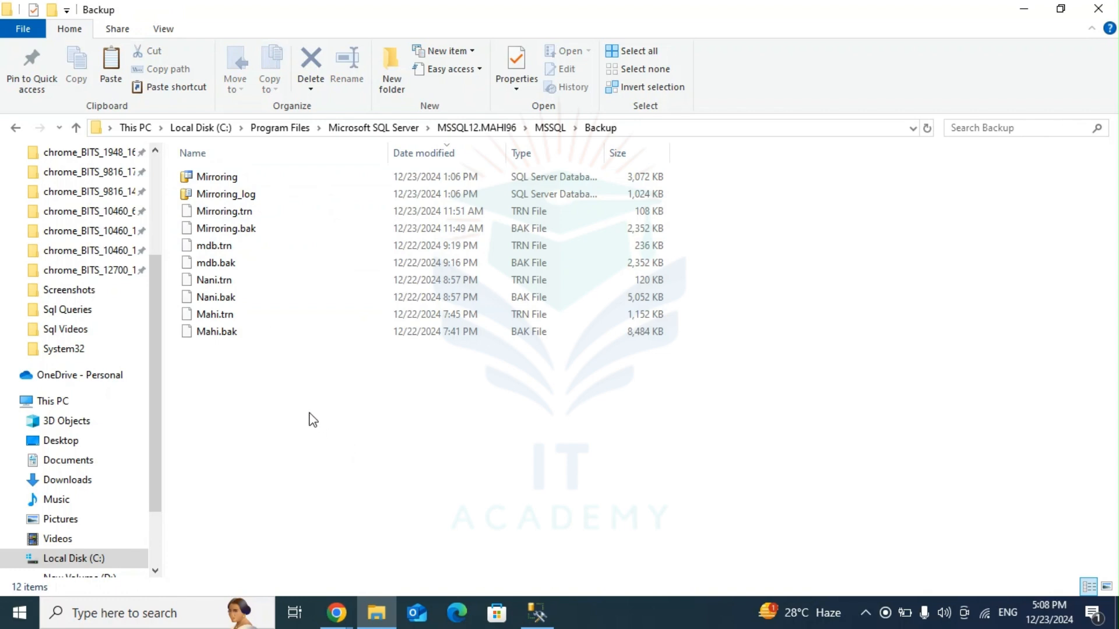
pyautogui.hotkey('ctrl', 'v')
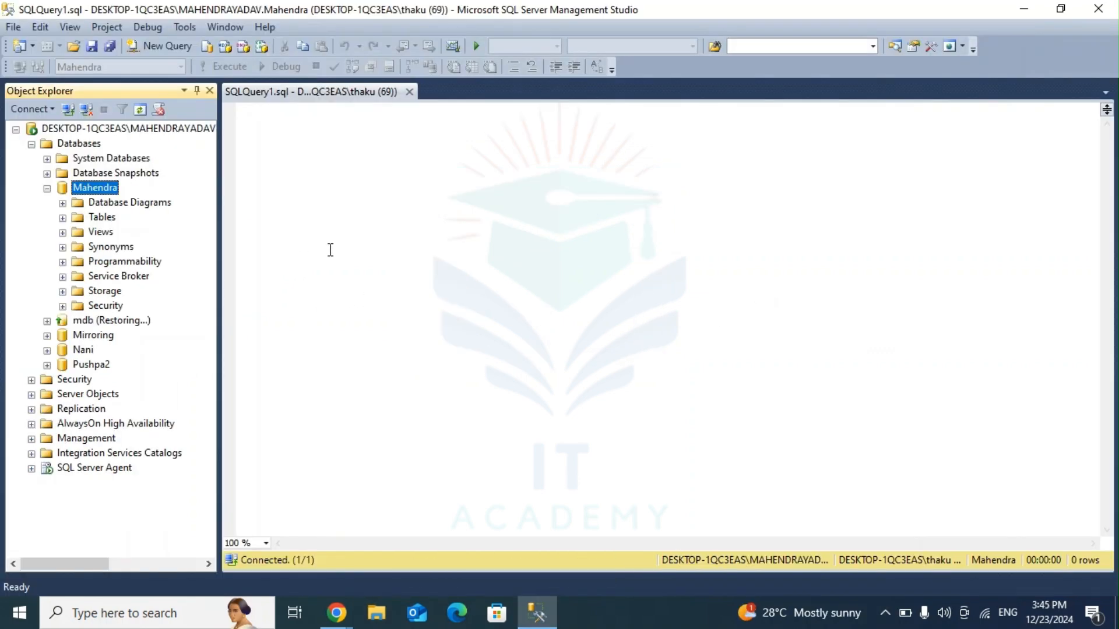
# Step: Switch to the Collaborative Whiteboard in the browser and show it full screen
pyautogui.hotkey('alt', 'Tab')
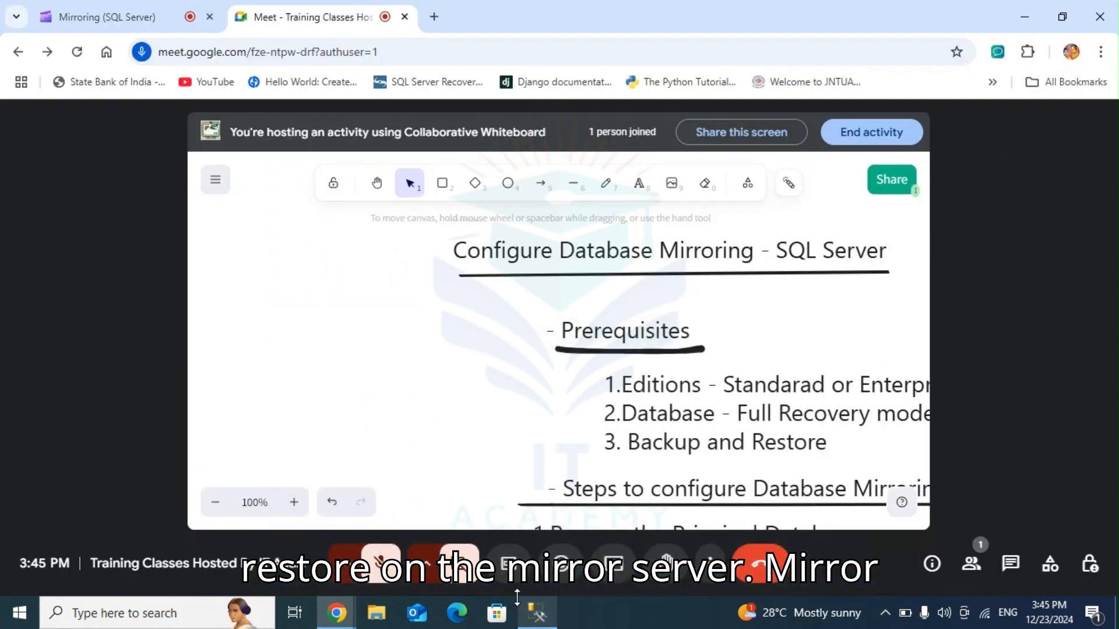
pyautogui.press('F11')
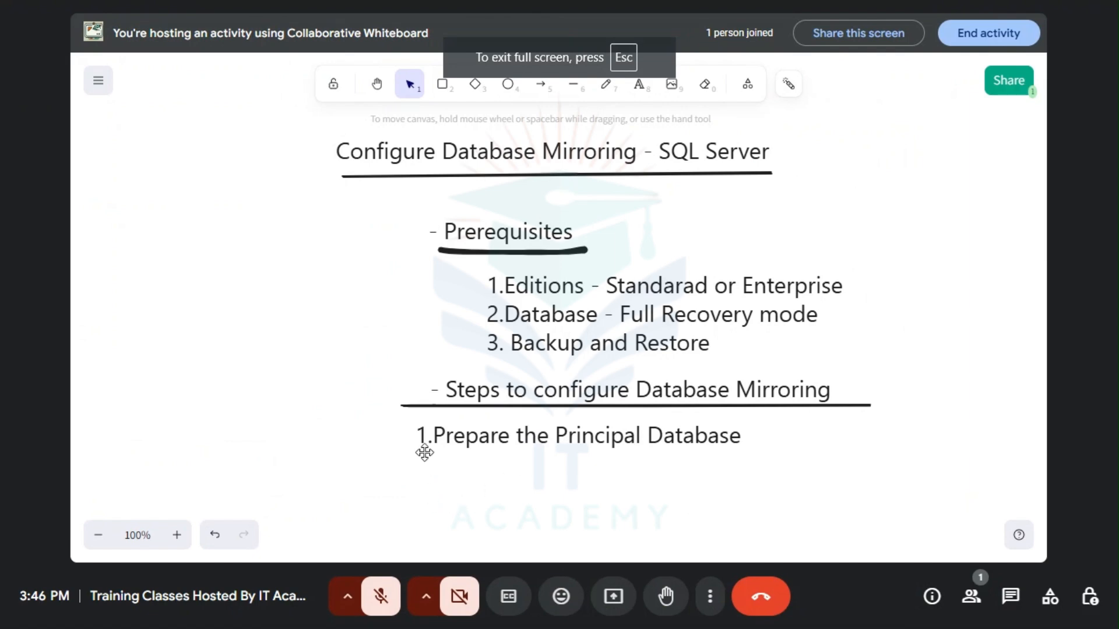
pyautogui.click(639, 85)
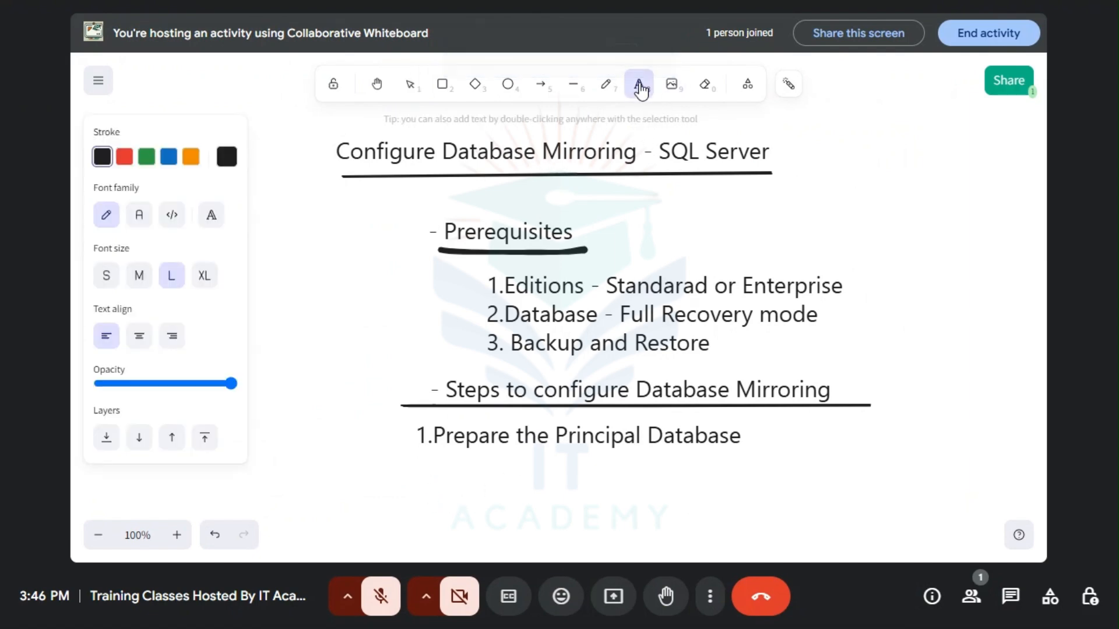
pyautogui.click(421, 454)
pyautogui.click(421, 456)
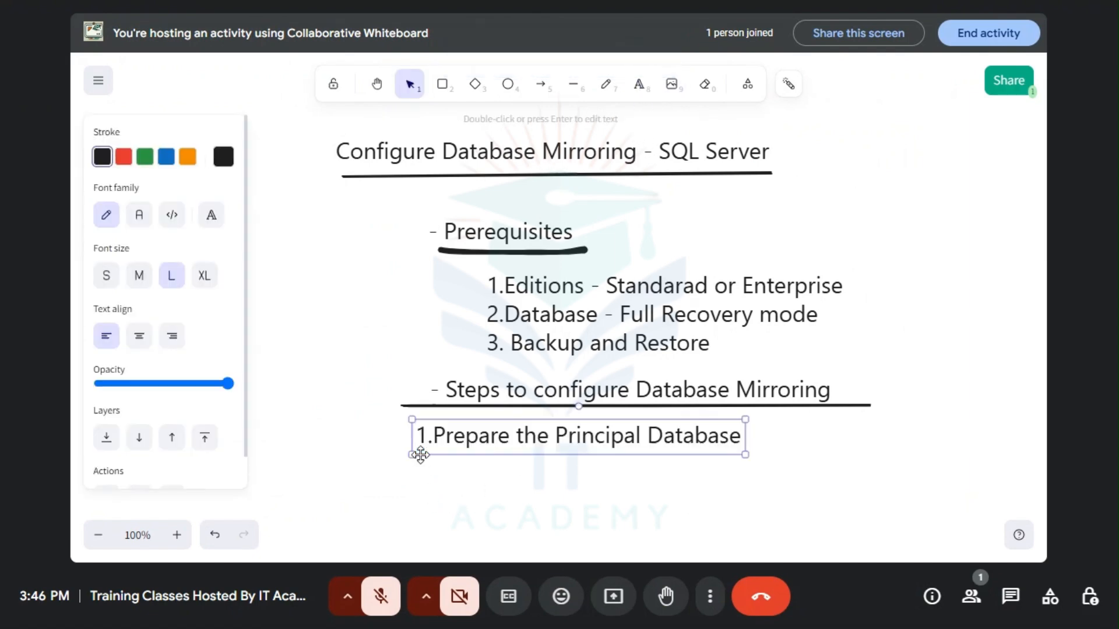
pyautogui.click(421, 465)
pyautogui.doubleClick(419, 454)
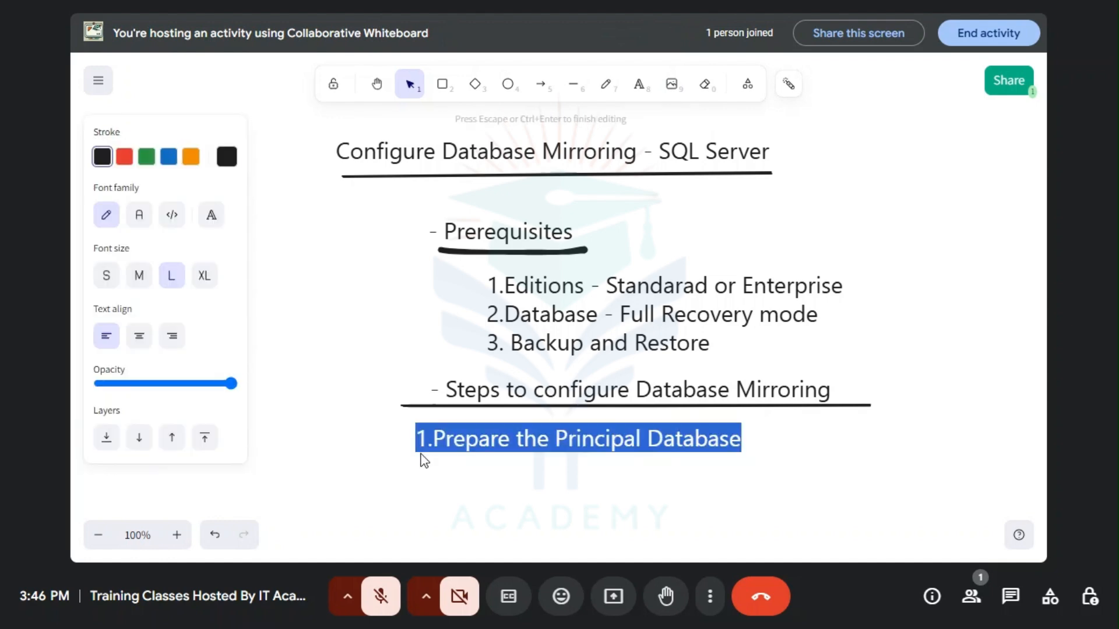
pyautogui.click(635, 88)
pyautogui.click(638, 88)
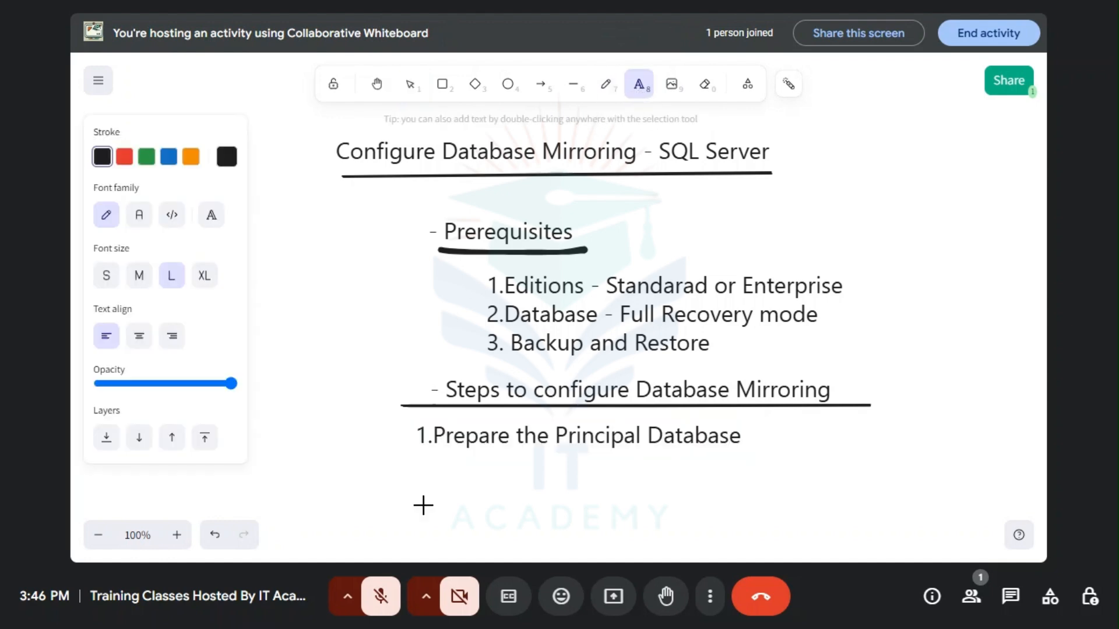
pyautogui.click(422, 460)
pyautogui.click(407, 480)
pyautogui.click(422, 455)
# Step: Add the text "2. Restore on the mirror server" below "1.Prepare the Principal Database" on the whiteboard
pyautogui.doubleClick(423, 464)
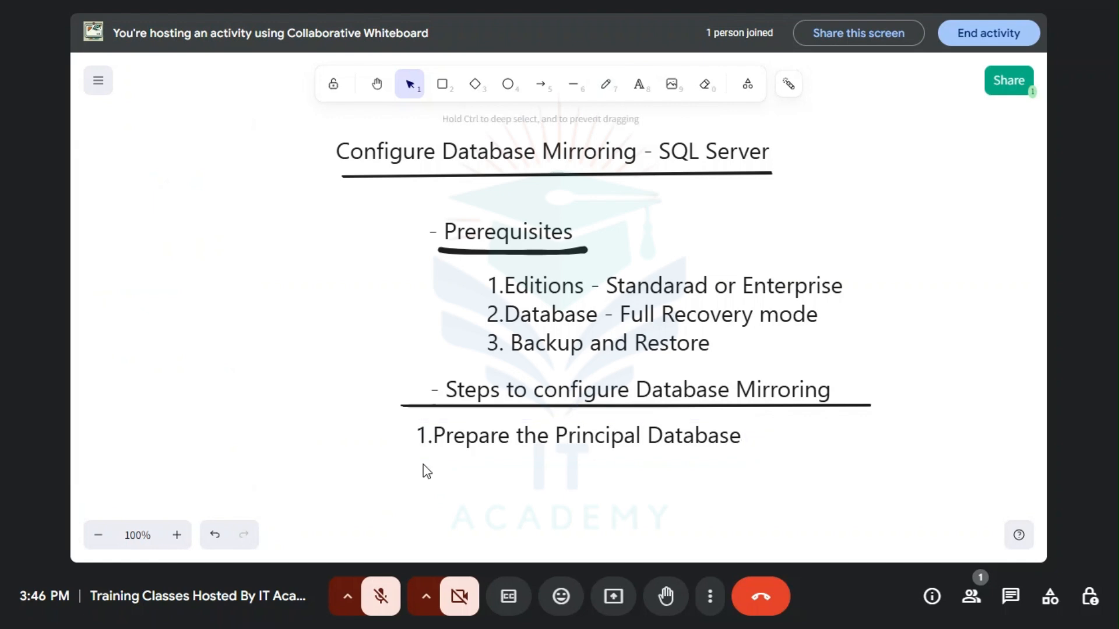
pyautogui.write('2.')
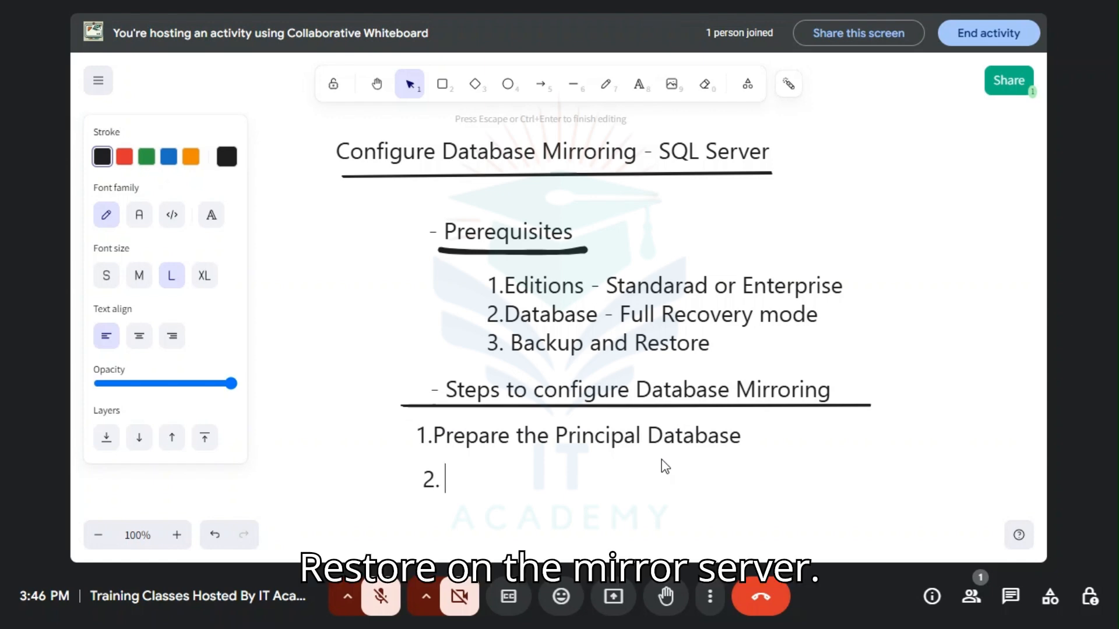
pyautogui.write('Restore ')
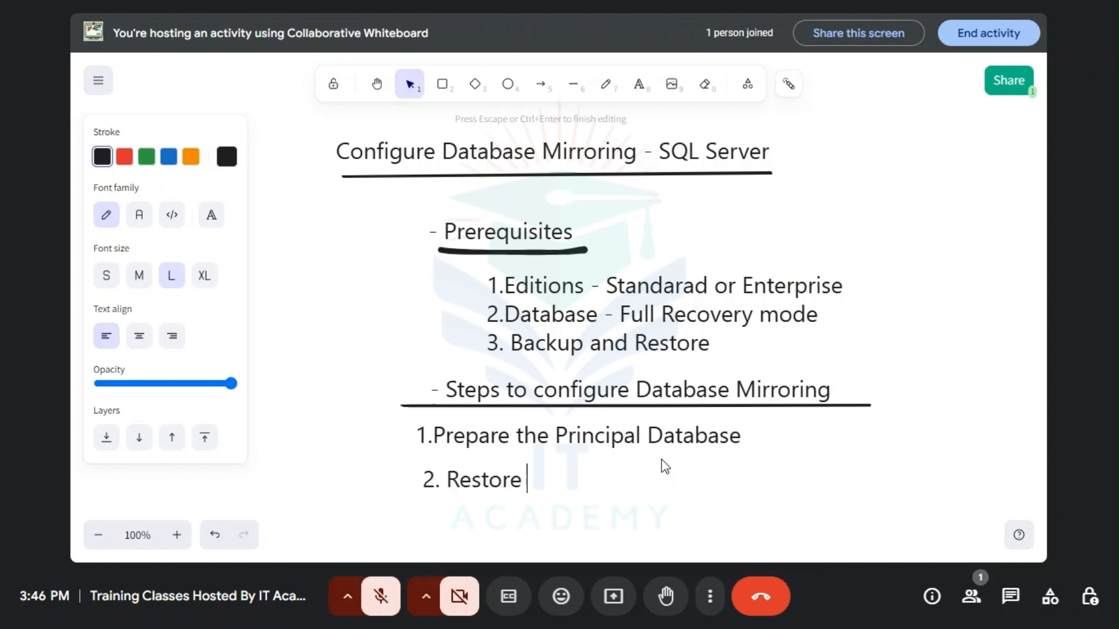
pyautogui.write('on the ')
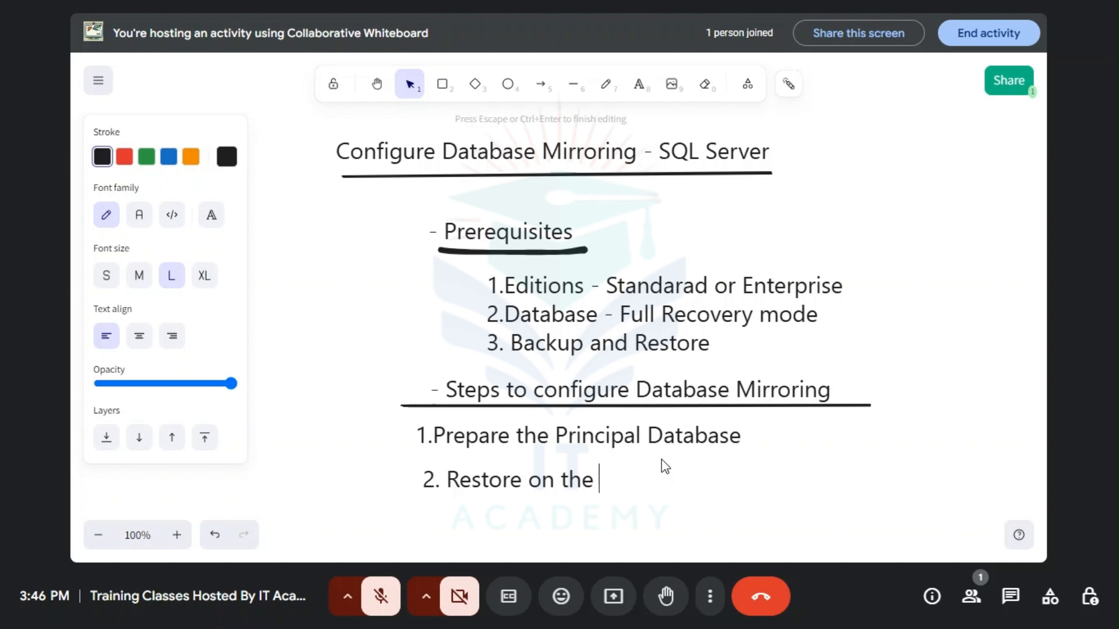
pyautogui.write('mirror server')
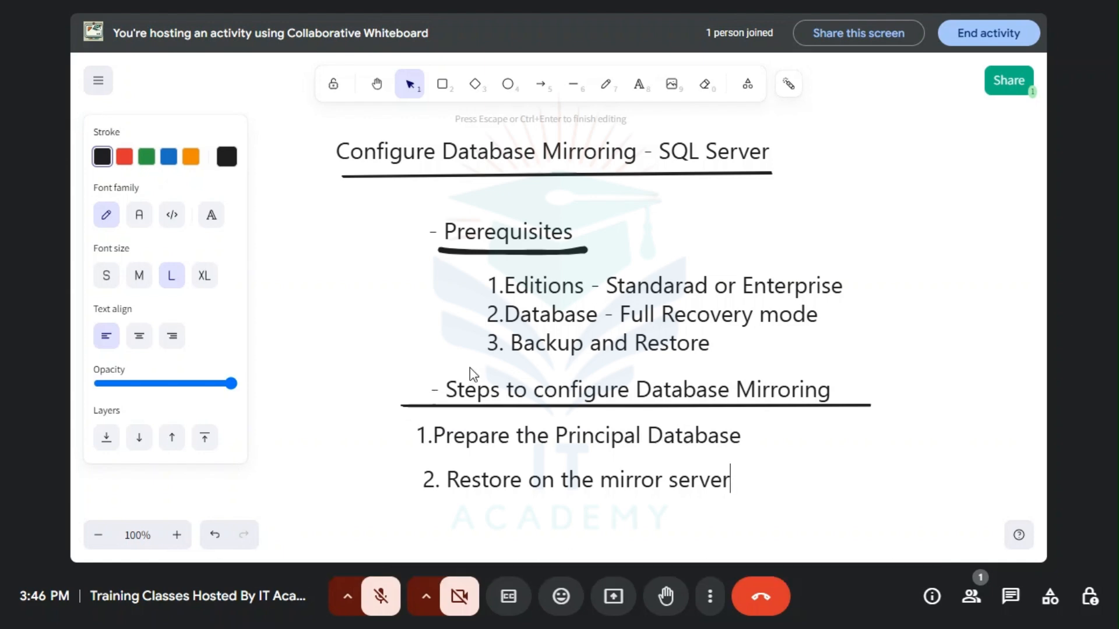
pyautogui.press('Escape')
pyautogui.click(789, 457)
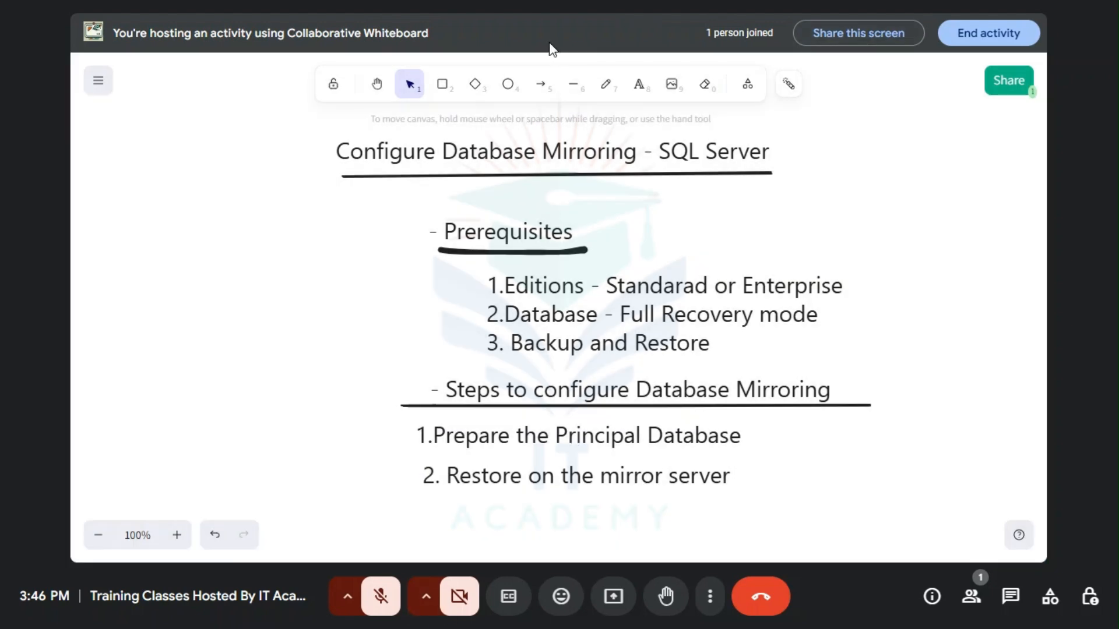
# Step: Switch to SQL Server Management Studio and connect Object Explorer to the secondary MAHI96 database engine with Windows Authentication
pyautogui.click(550, 43)
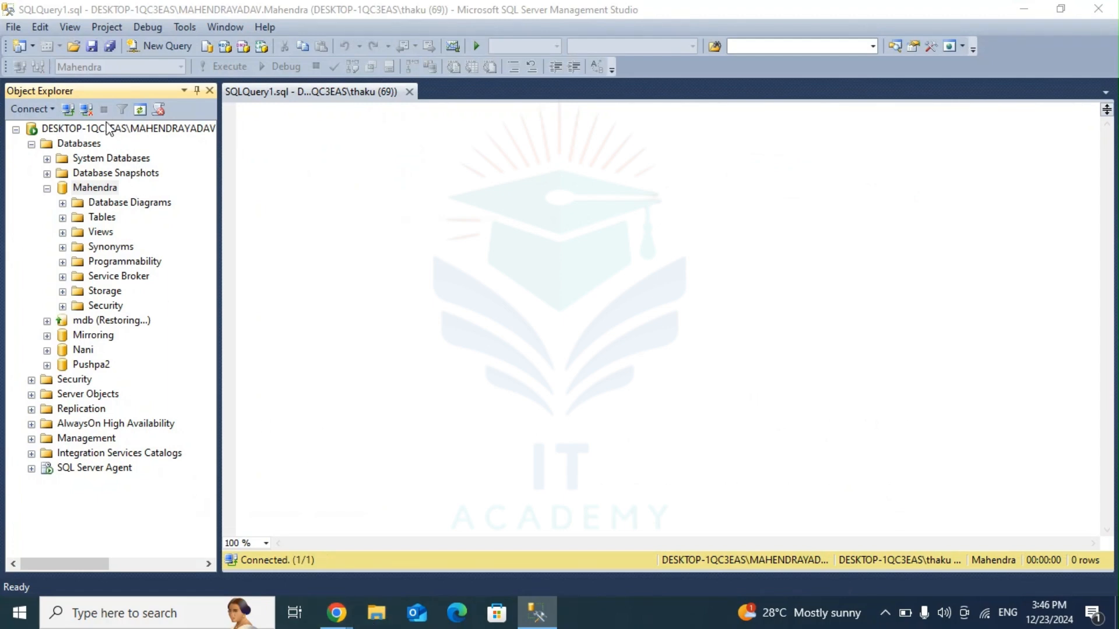
pyautogui.click(32, 144)
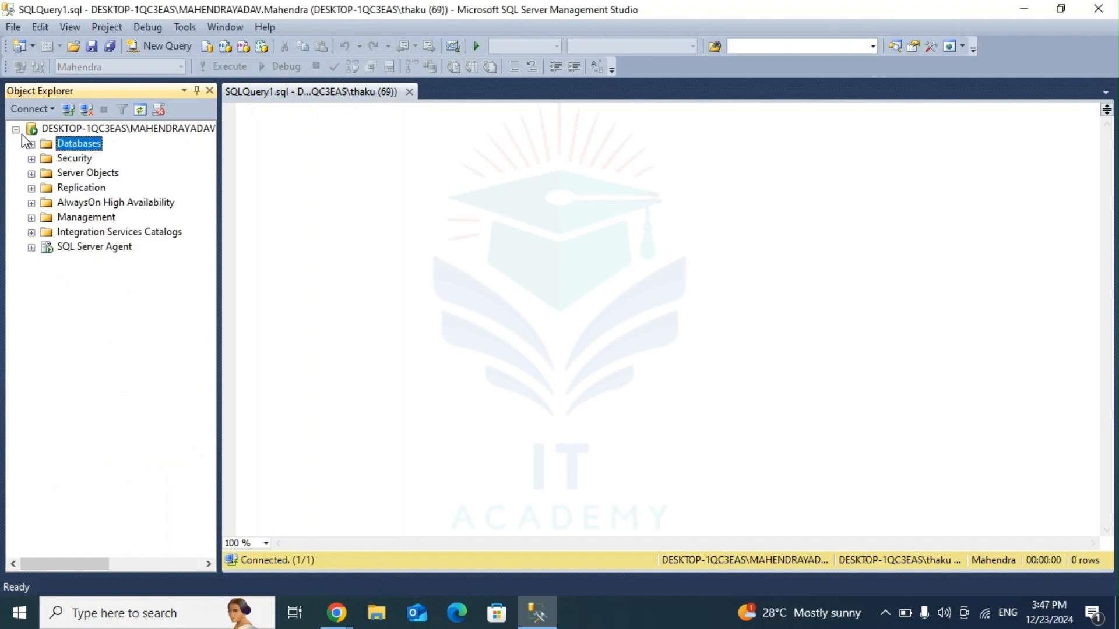
pyautogui.press('super+e')
pyautogui.click(67, 110)
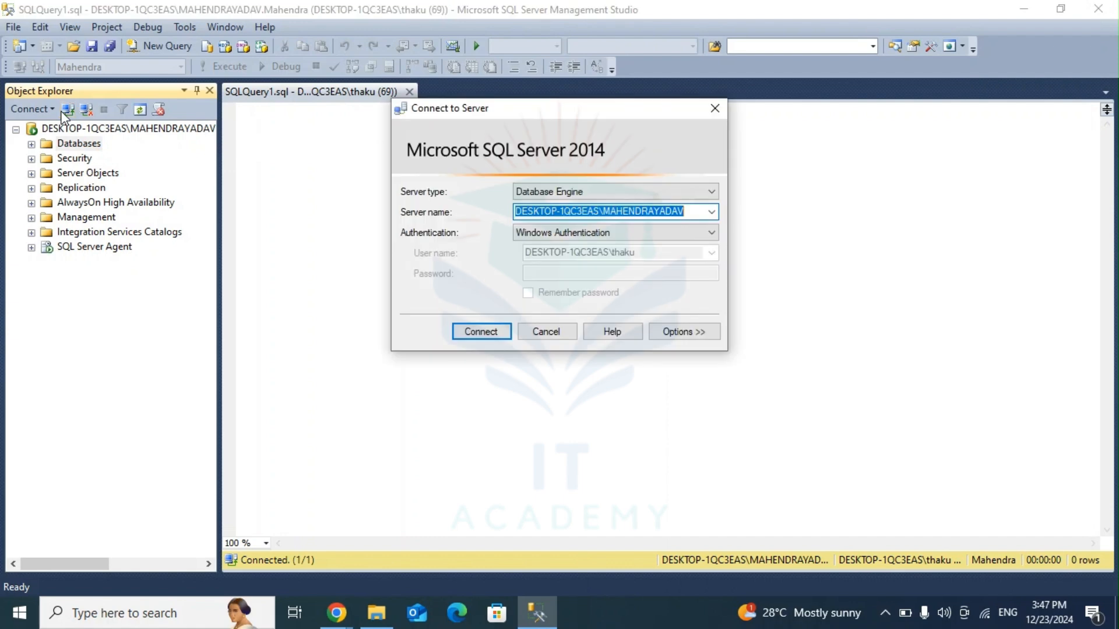
pyautogui.click(710, 213)
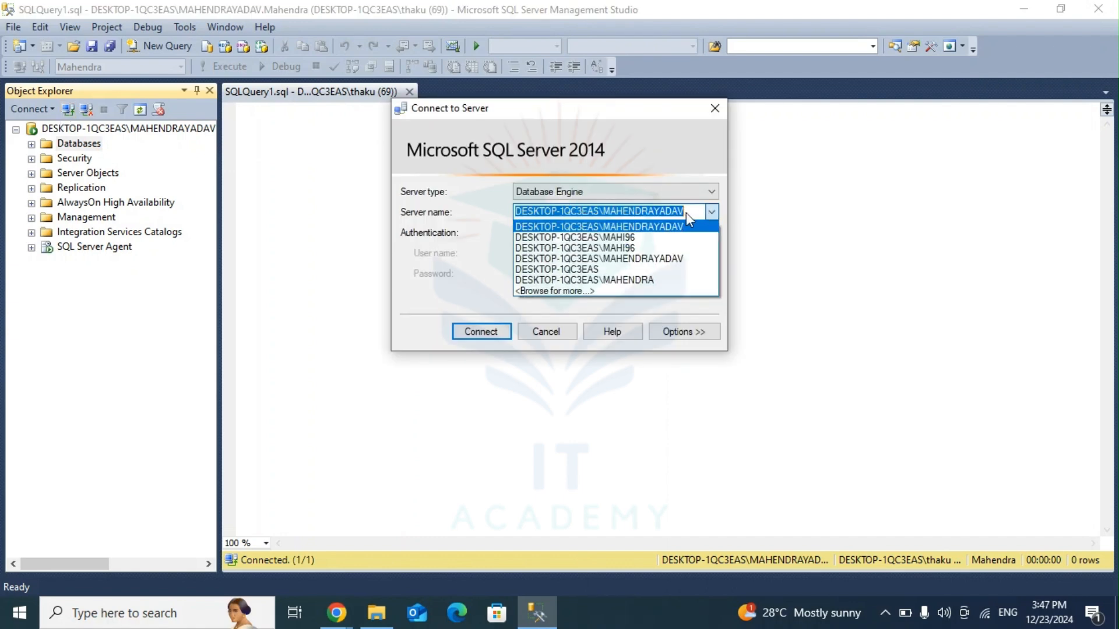
pyautogui.click(629, 238)
pyautogui.click(483, 332)
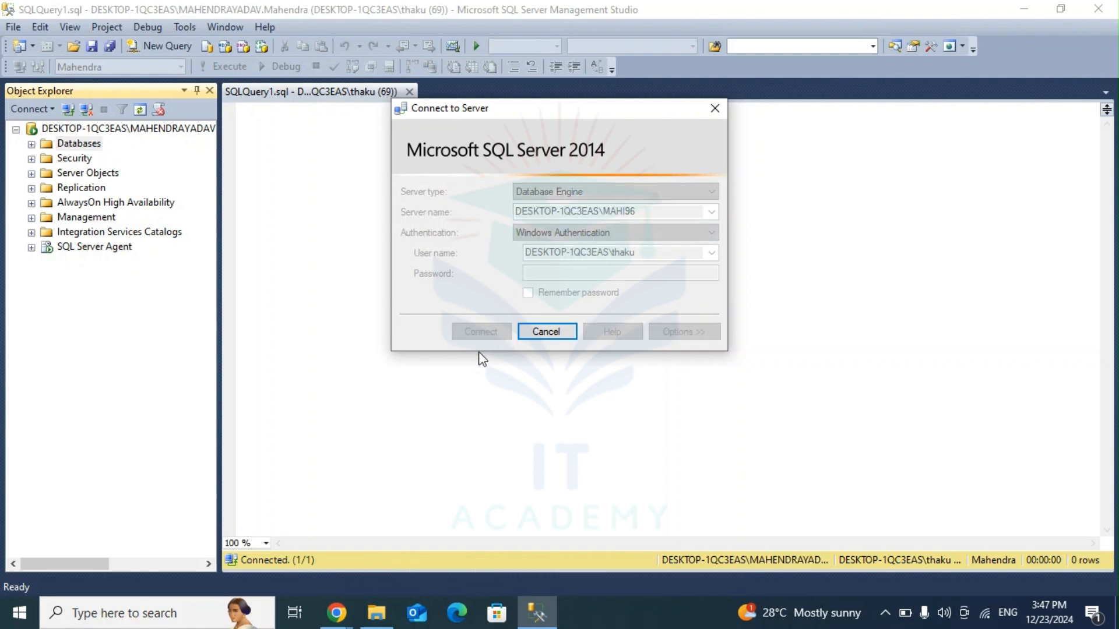
# Step: In File Explorer, open the principal MSSQL12 instance's MSSQL\Backup folder under C:\Program Files\Microsoft SQL Server to review its backup files
pyautogui.click(377, 613)
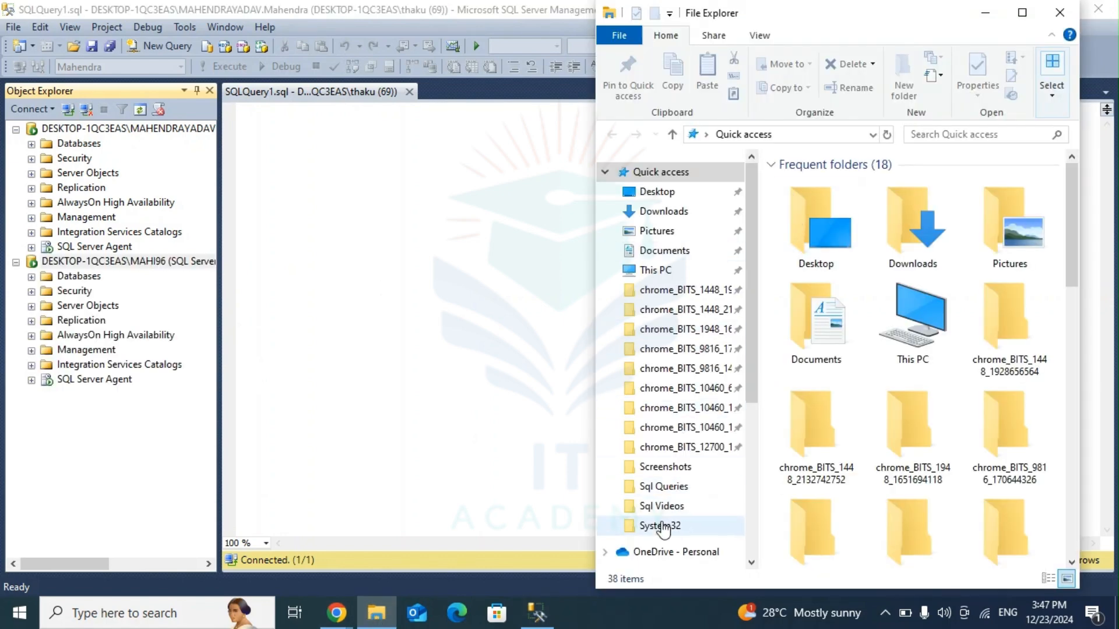
pyautogui.click(1021, 13)
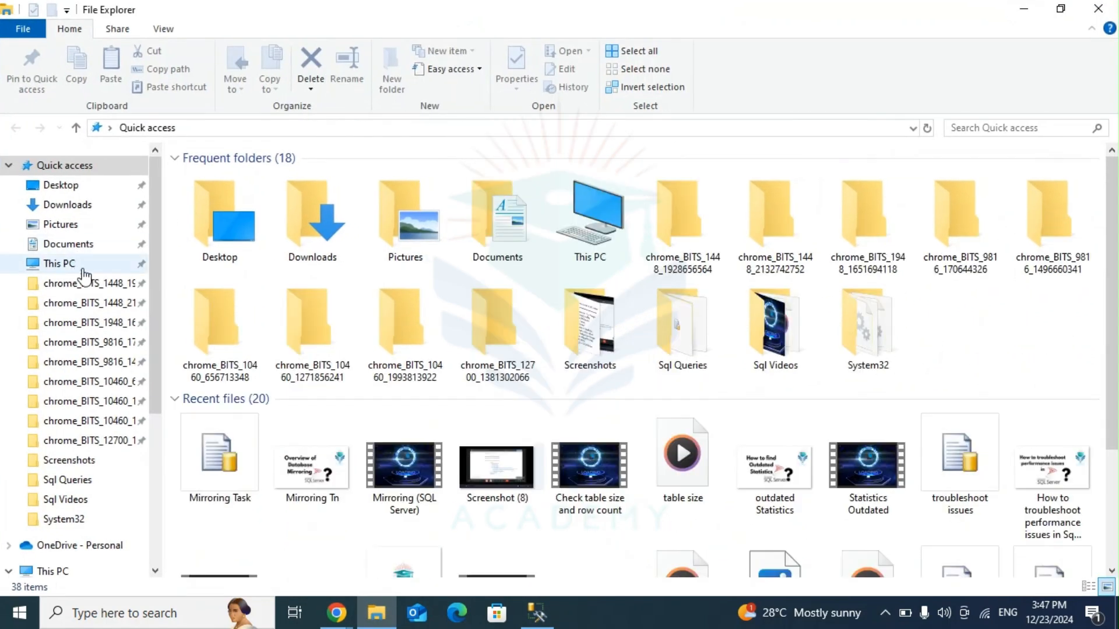
pyautogui.click(44, 571)
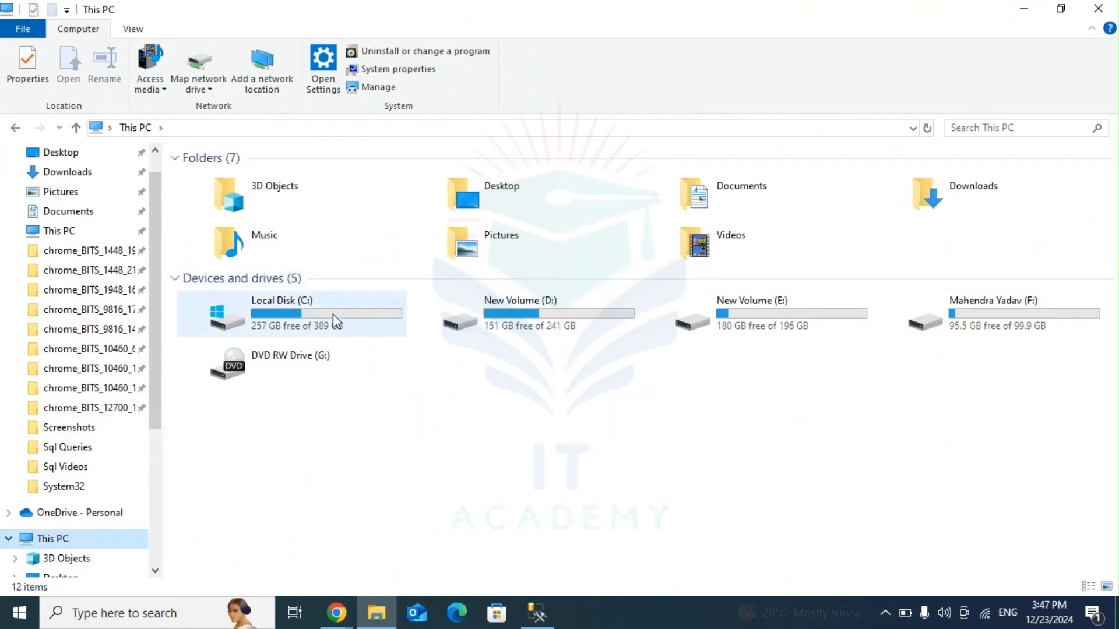
pyautogui.click(332, 311)
pyautogui.doubleClick(296, 313)
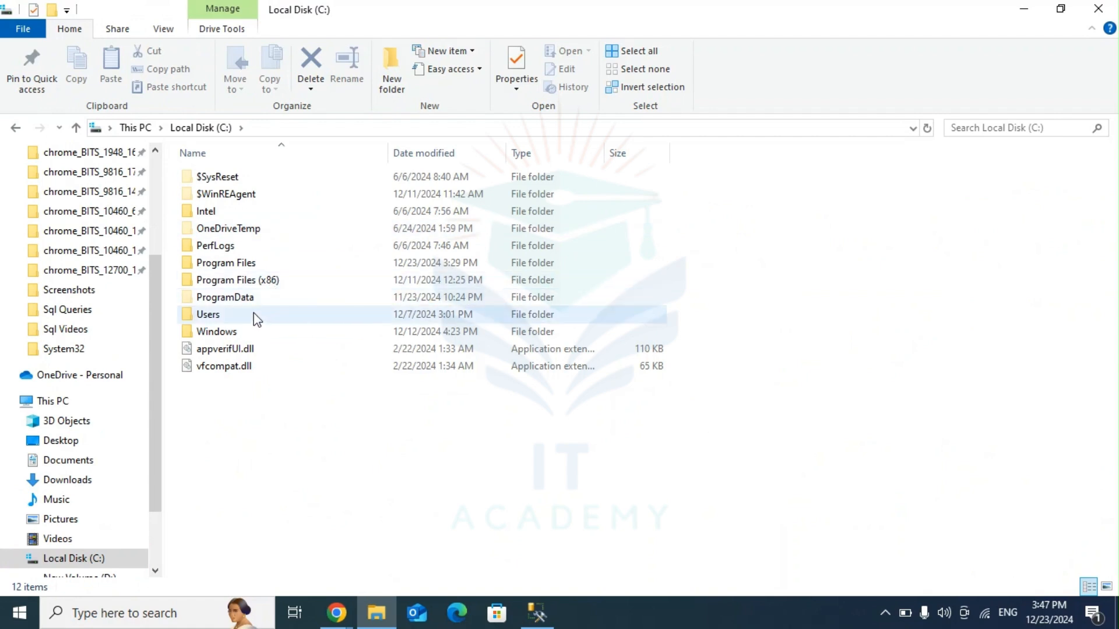
pyautogui.doubleClick(257, 265)
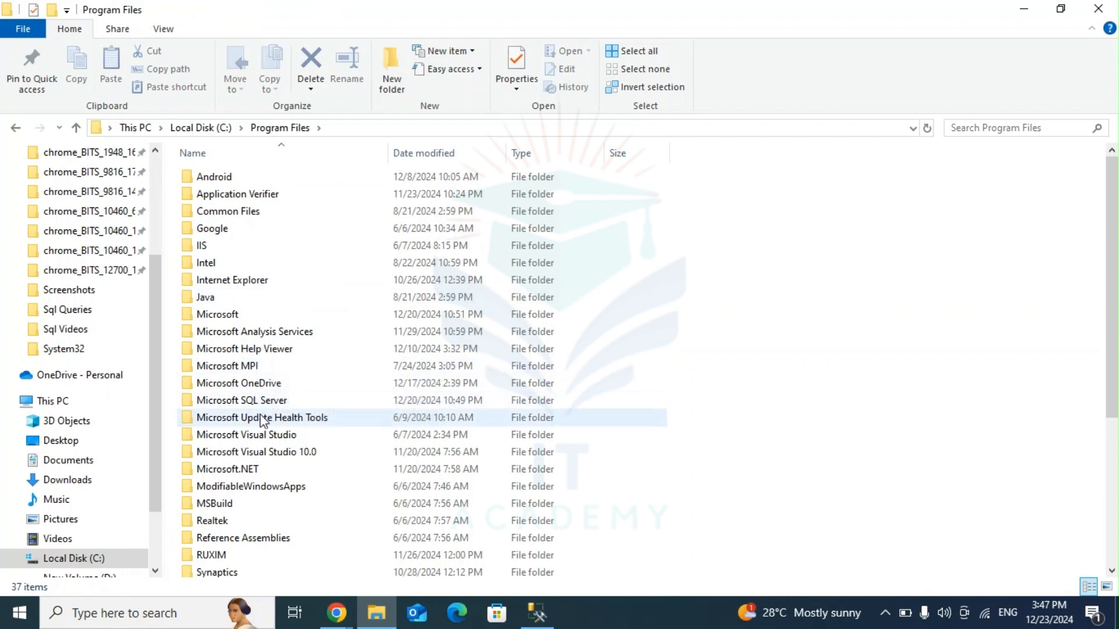
pyautogui.doubleClick(246, 401)
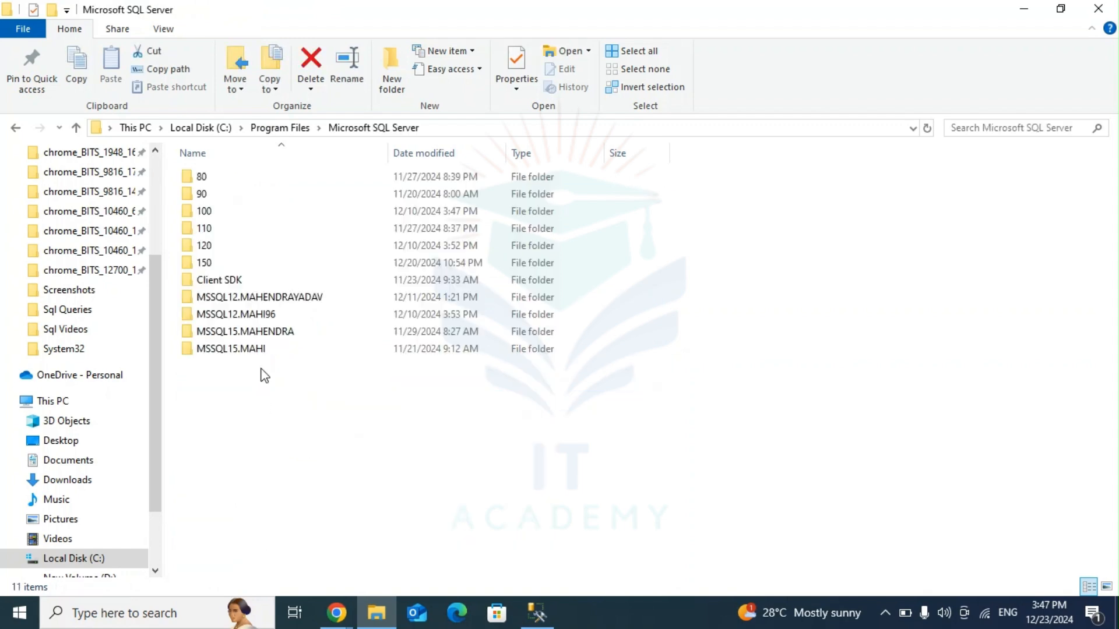
pyautogui.doubleClick(257, 298)
pyautogui.doubleClick(238, 176)
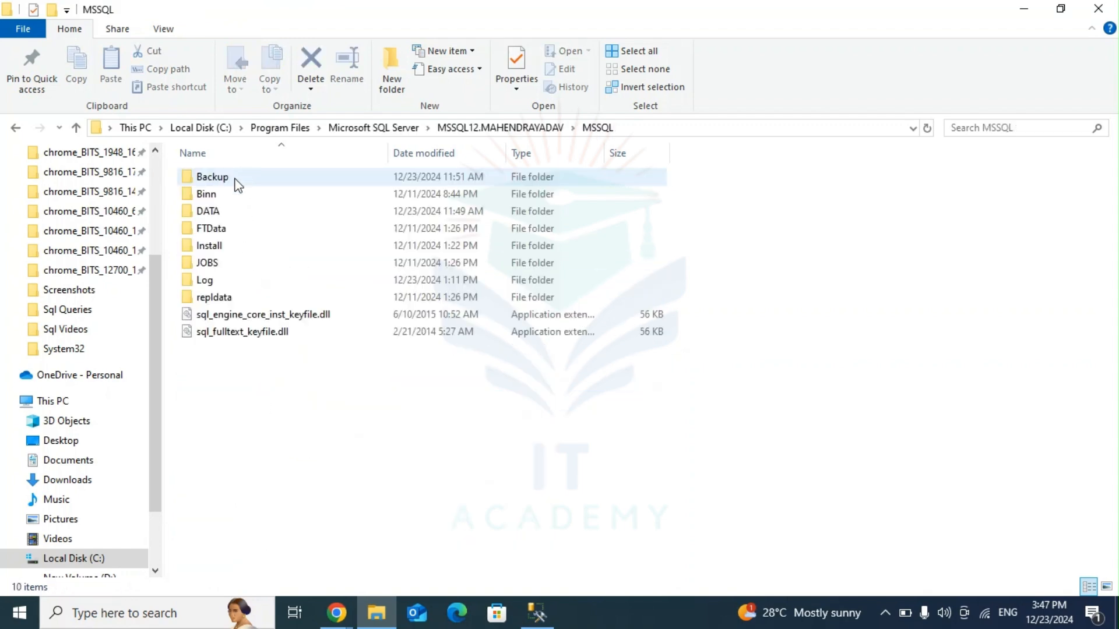
pyautogui.doubleClick(232, 179)
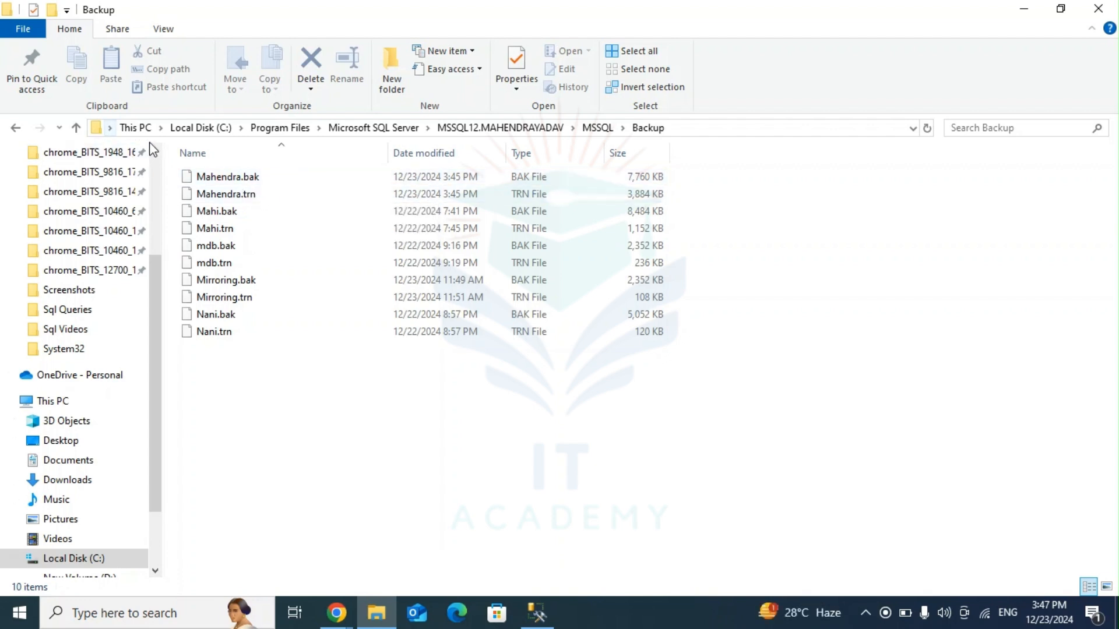
# Step: Go back up to Microsoft SQL Server and open MSSQL12.MAHI96\MSSQL\Backup to check the mirror instance's backup files
pyautogui.click(75, 128)
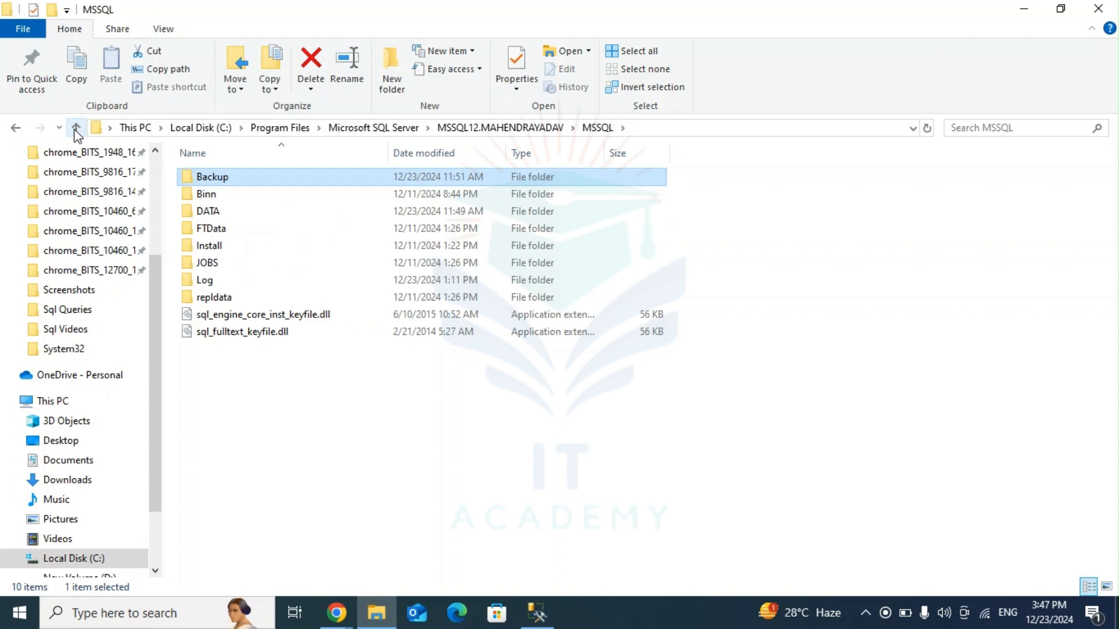
pyautogui.click(75, 128)
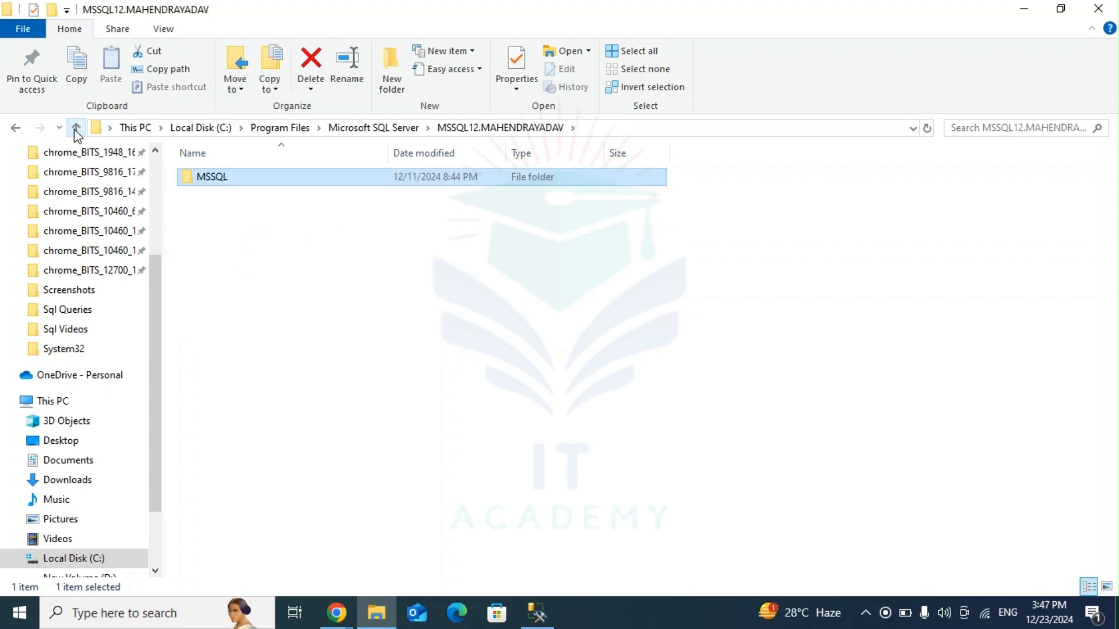
pyautogui.click(75, 128)
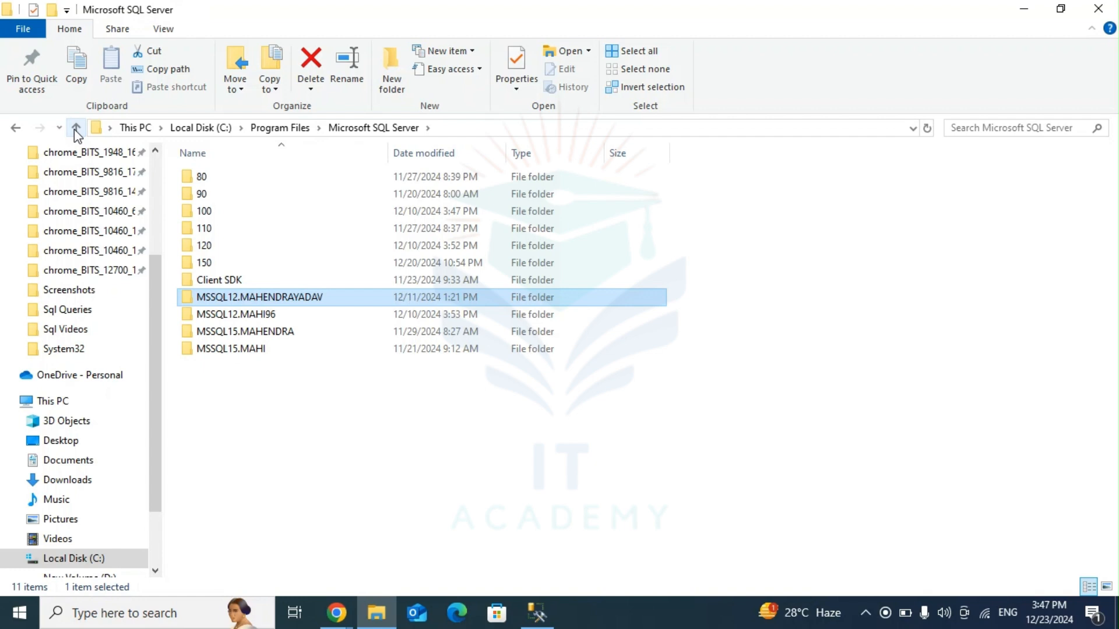
pyautogui.doubleClick(252, 315)
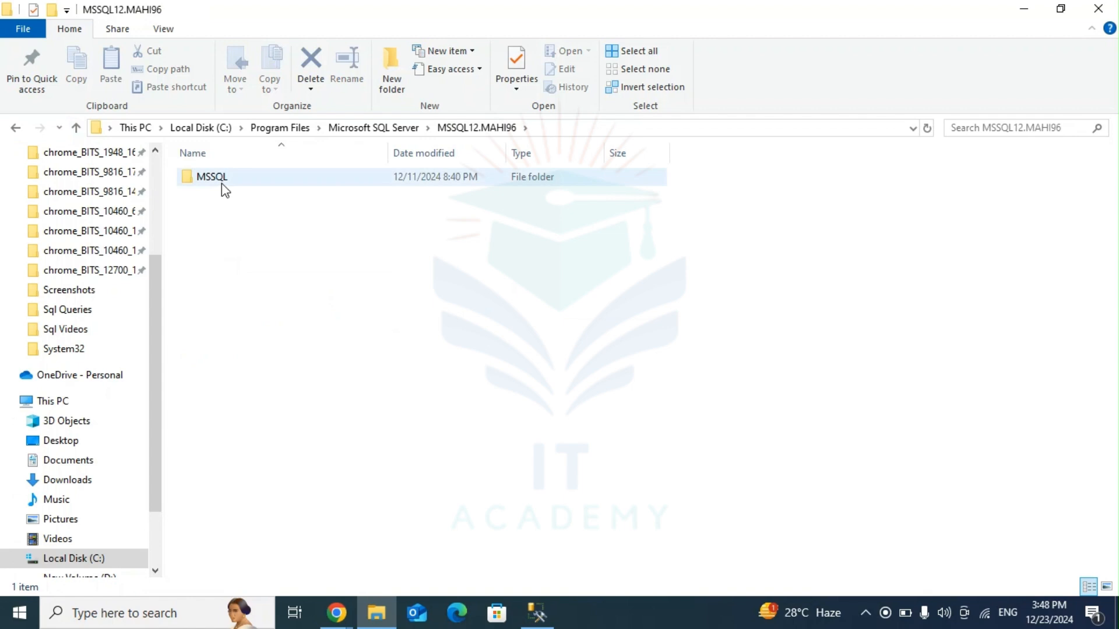
pyautogui.doubleClick(222, 185)
pyautogui.doubleClick(221, 180)
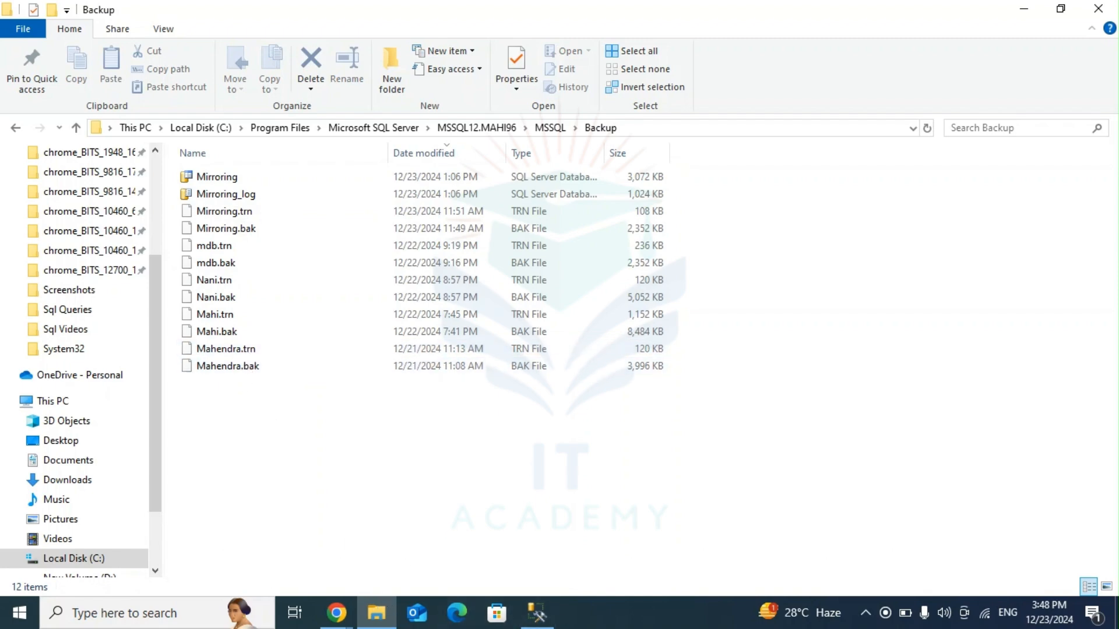
# Step: Return to SQL Server Management Studio, expand the MAHI96 server's Databases and start Restore Database there
pyautogui.click(537, 613)
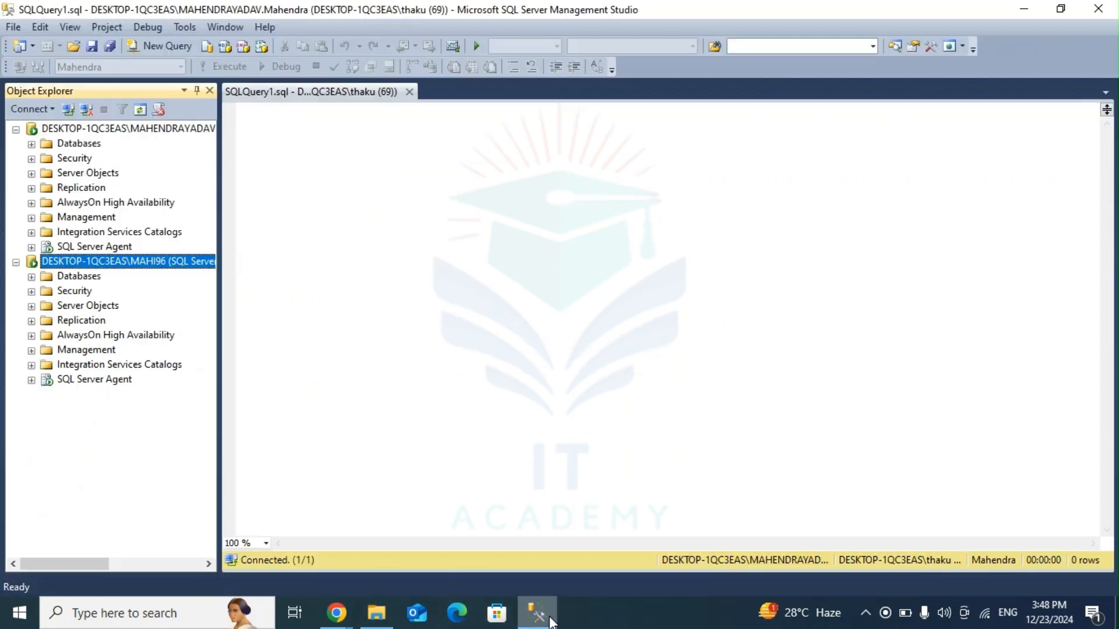
pyautogui.click(31, 277)
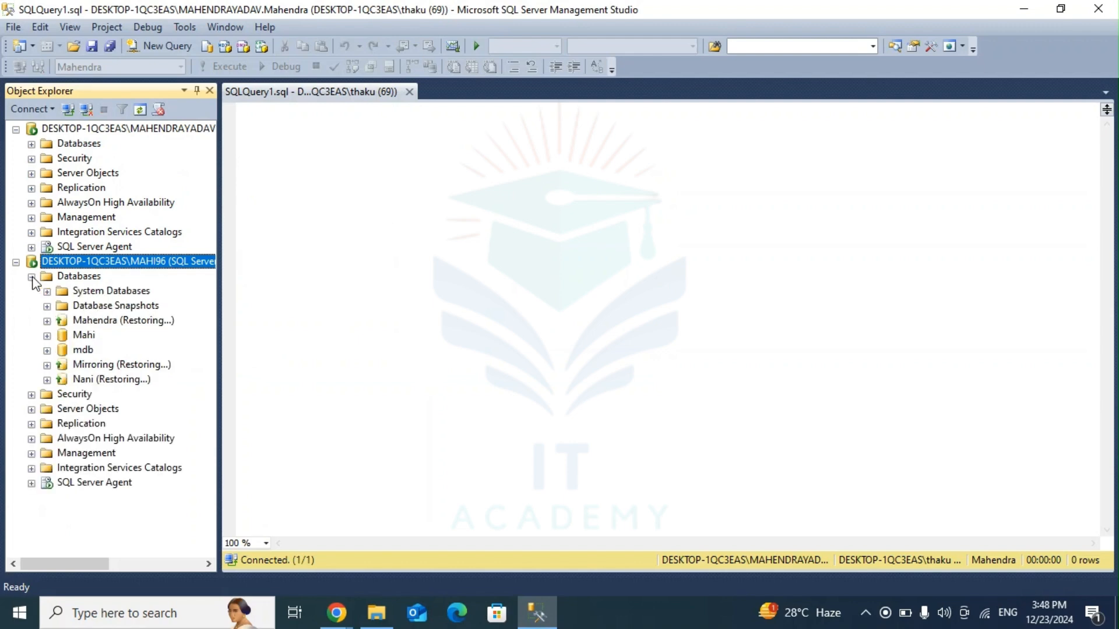
pyautogui.rightClick(71, 275)
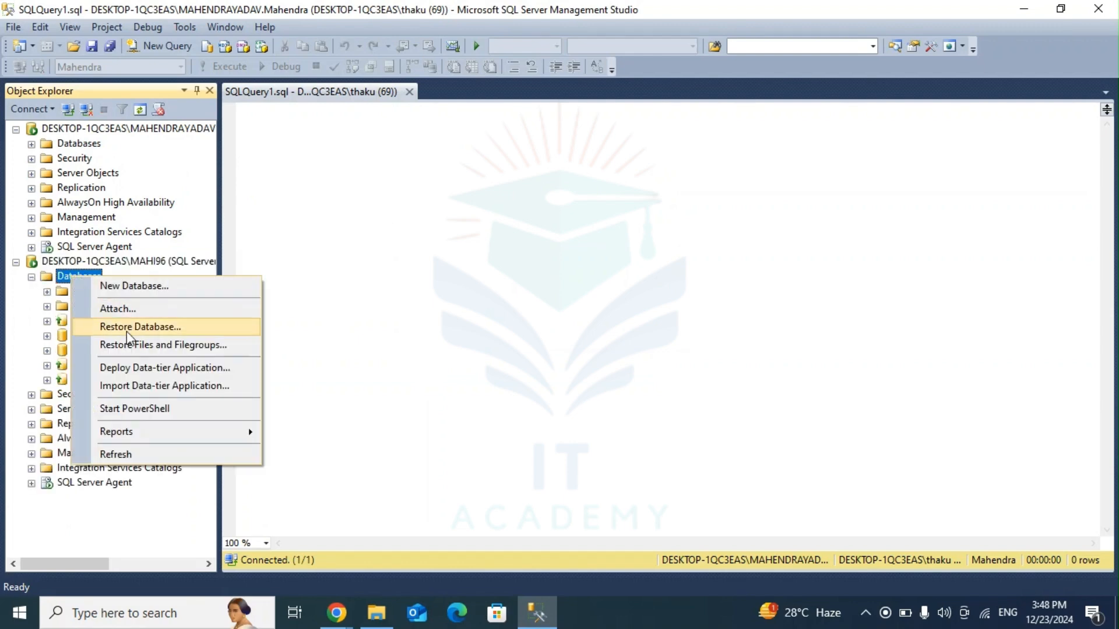
pyautogui.click(144, 330)
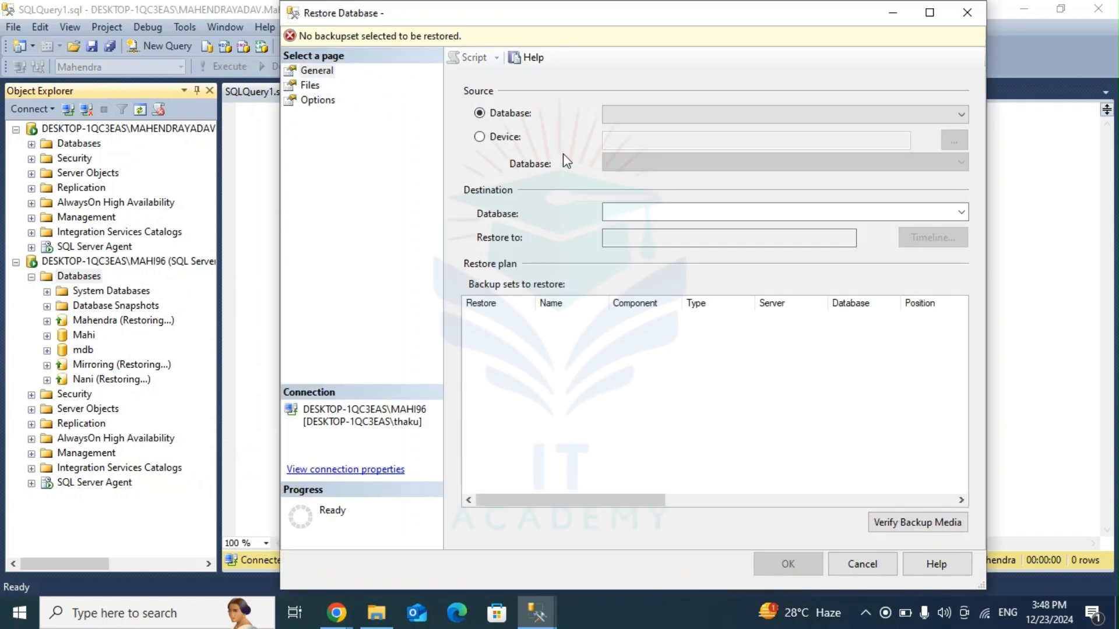
# Step: Set the restore source to Device, add the principal database's .bak file from MAHI96's Backup folder and check the end of its path
pyautogui.click(484, 139)
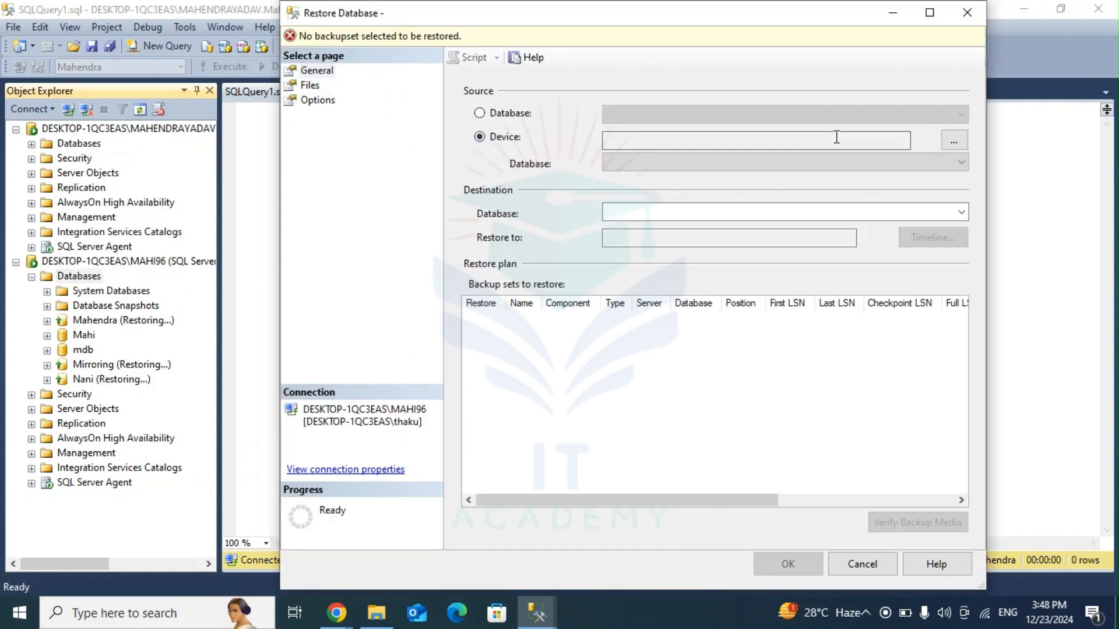
pyautogui.click(953, 141)
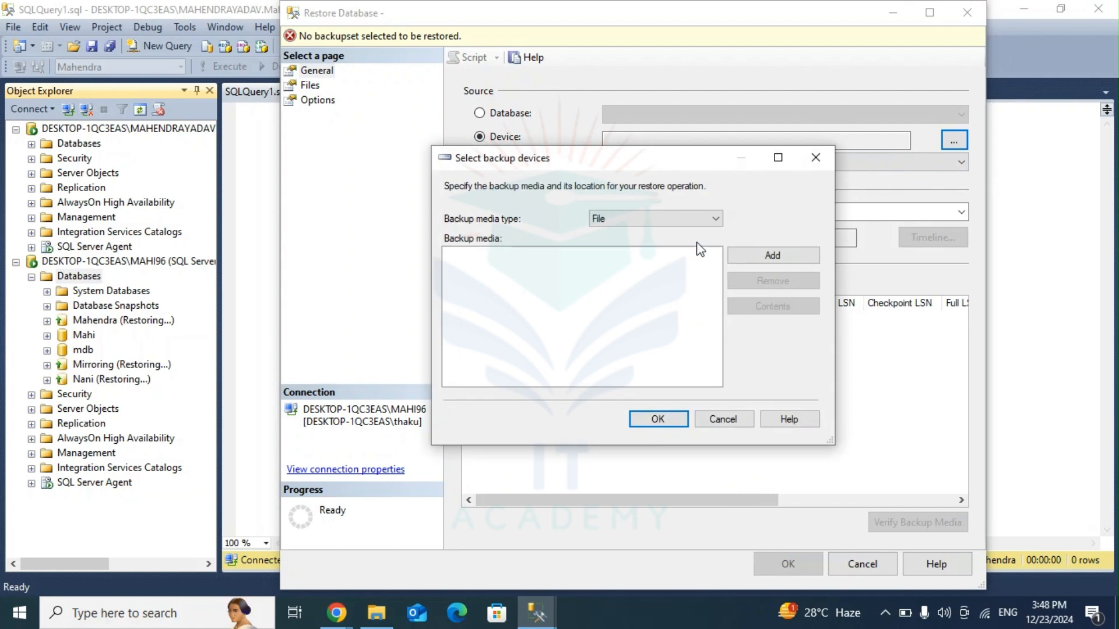
pyautogui.click(766, 260)
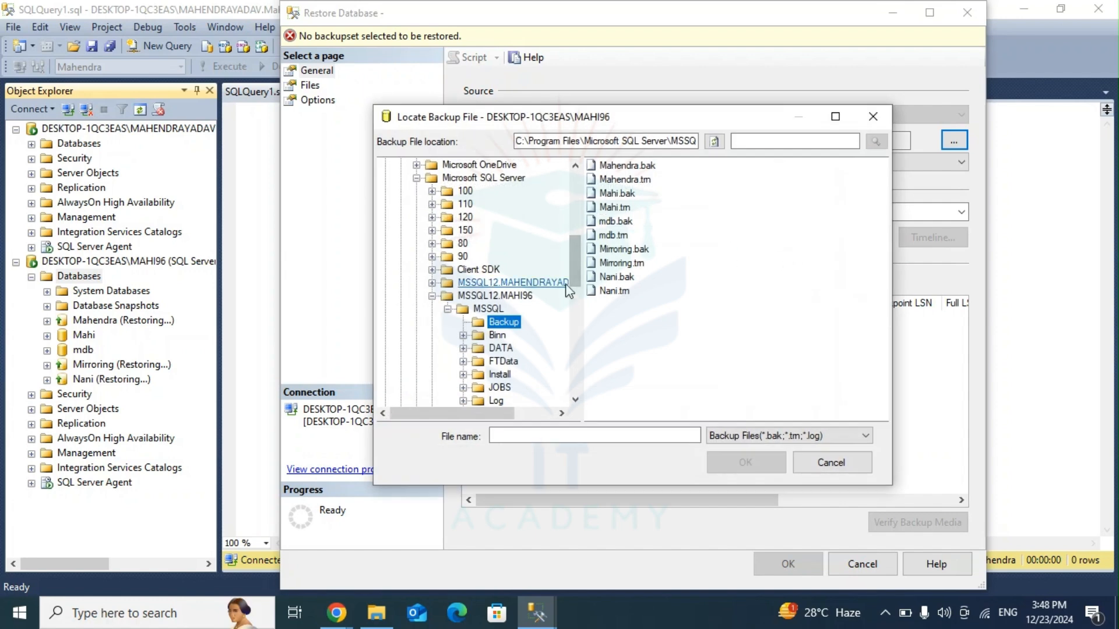
pyautogui.click(648, 168)
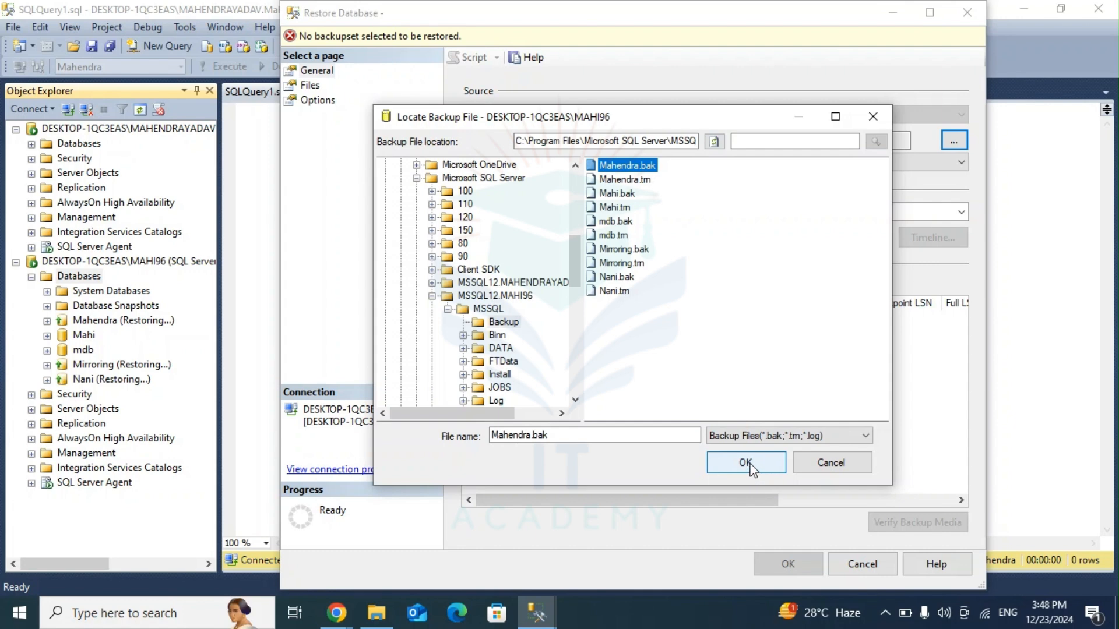
pyautogui.click(746, 463)
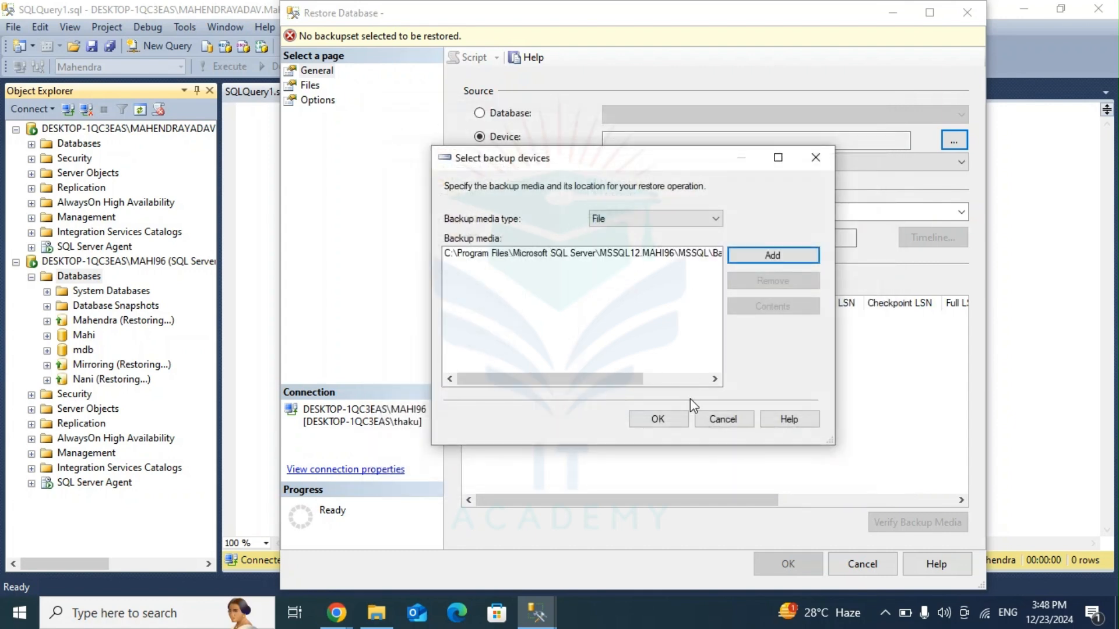
pyautogui.click(659, 418)
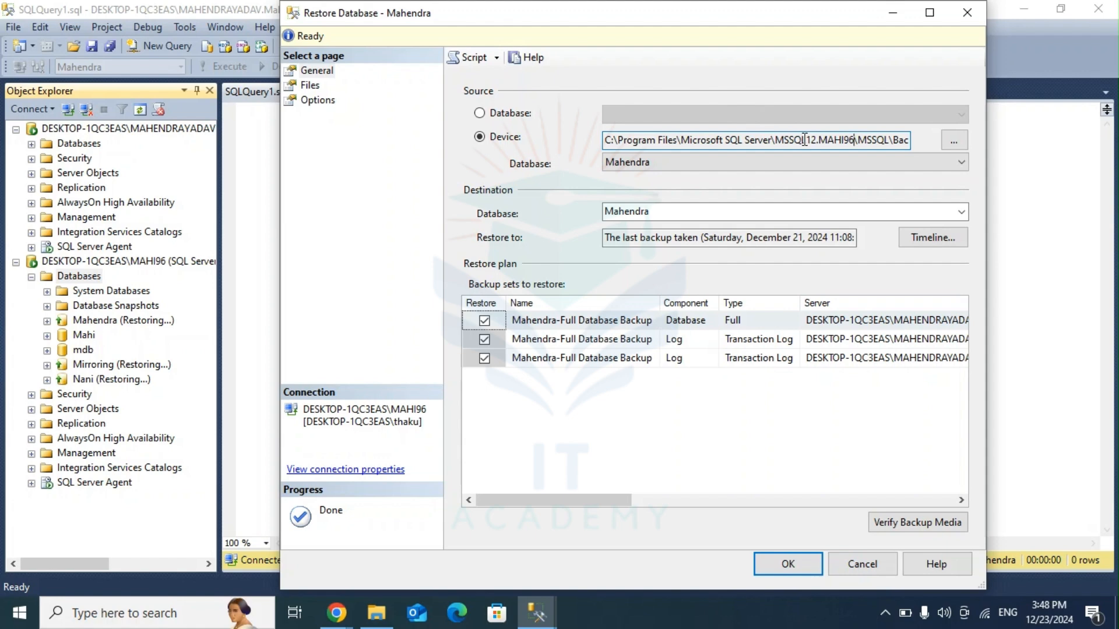
pyautogui.press('Right')
pyautogui.press('Right')
pyautogui.press('Right')
pyautogui.press('Right')
pyautogui.press('Right')
pyautogui.press('Right')
pyautogui.press('Right')
pyautogui.press('Right')
pyautogui.press('Right')
pyautogui.press('Right')
pyautogui.press('Right')
pyautogui.press('Right')
pyautogui.press('Right')
pyautogui.press('Right')
pyautogui.press('Right')
pyautogui.press('Right')
pyautogui.press('Right')
pyautogui.press('Right')
pyautogui.press('Right')
pyautogui.press('Right')
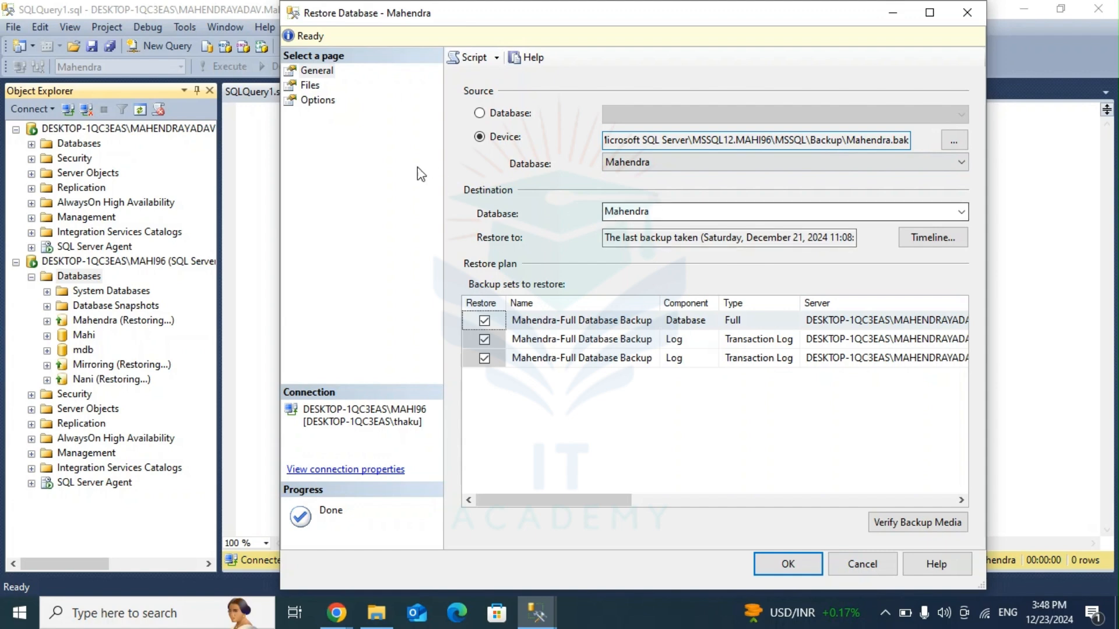
# Step: Enable relocating all files to folder, set the recovery state to RESTORE WITH NORECOVERY and run the database restore
pyautogui.click(307, 86)
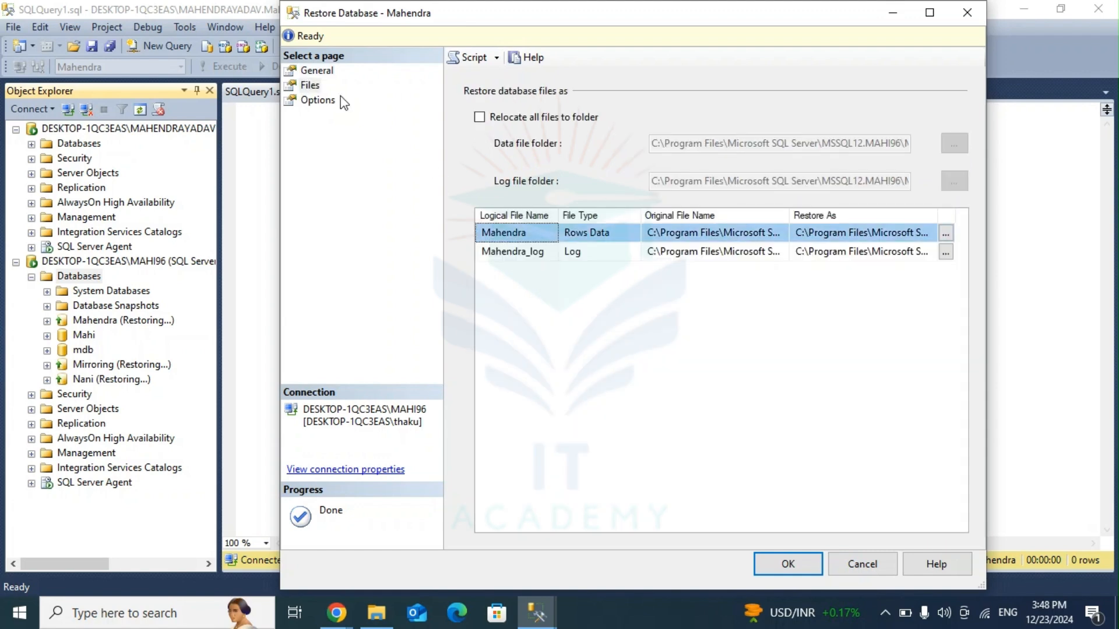
pyautogui.click(479, 118)
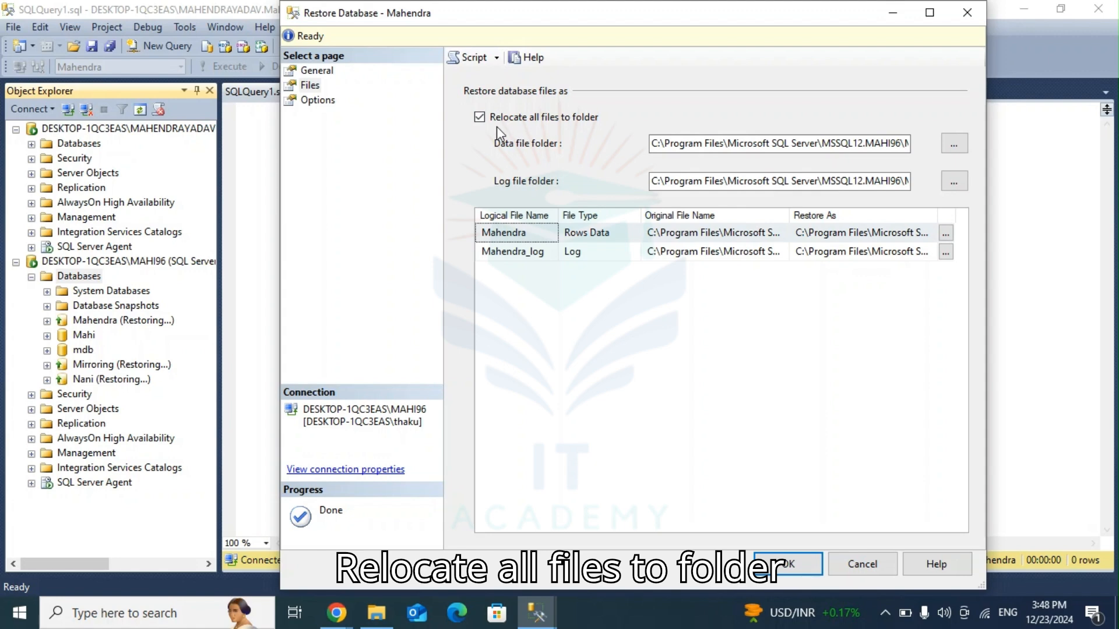
pyautogui.click(319, 101)
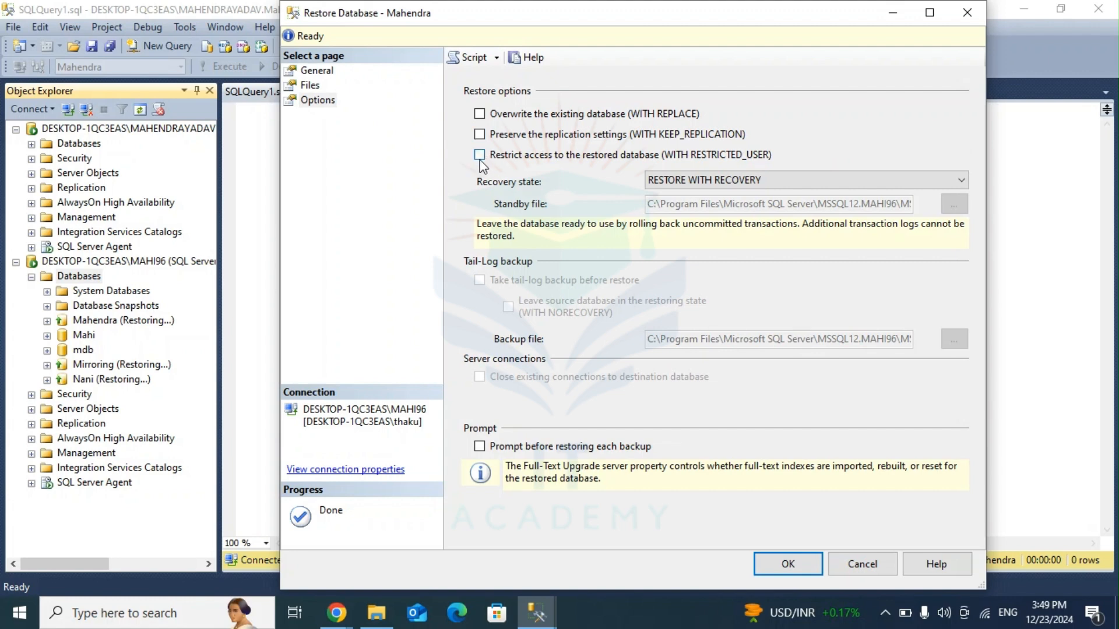
pyautogui.click(721, 182)
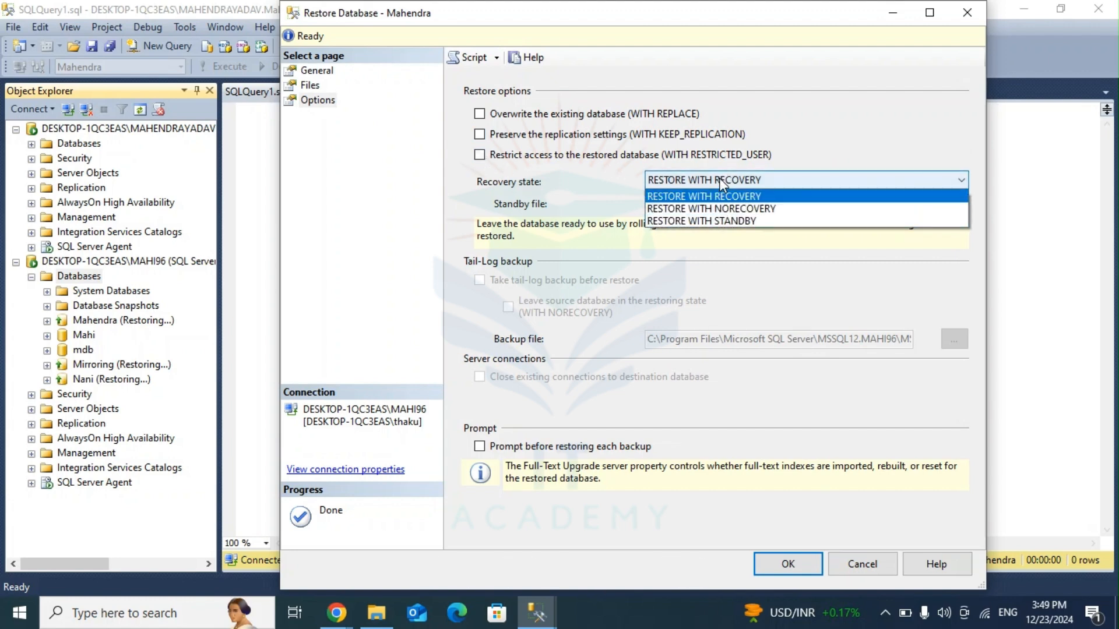
pyautogui.click(729, 206)
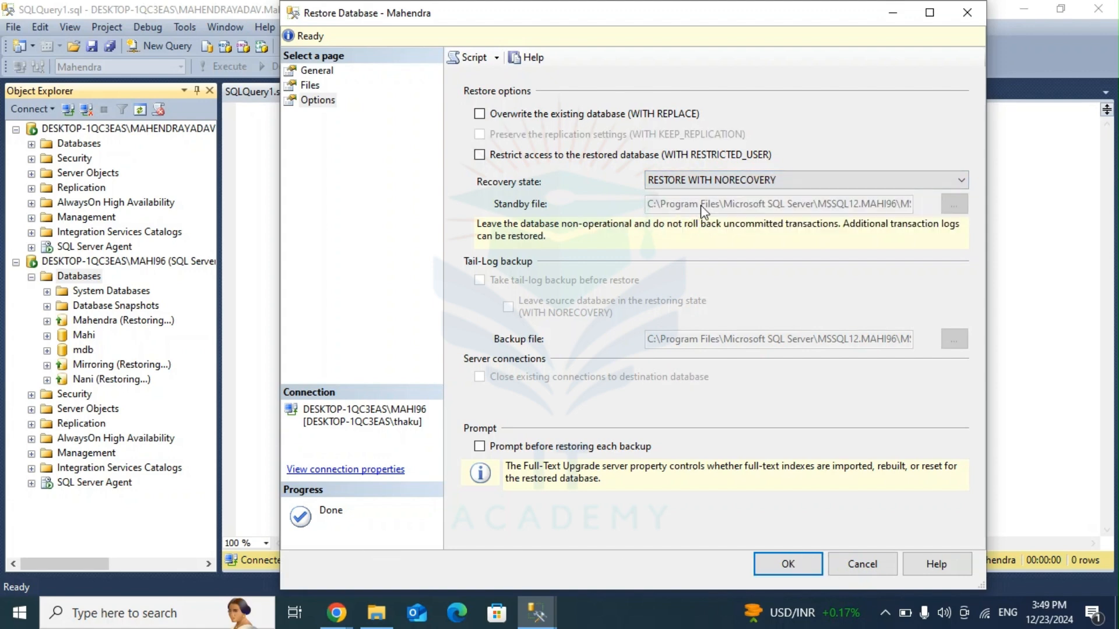
pyautogui.click(788, 564)
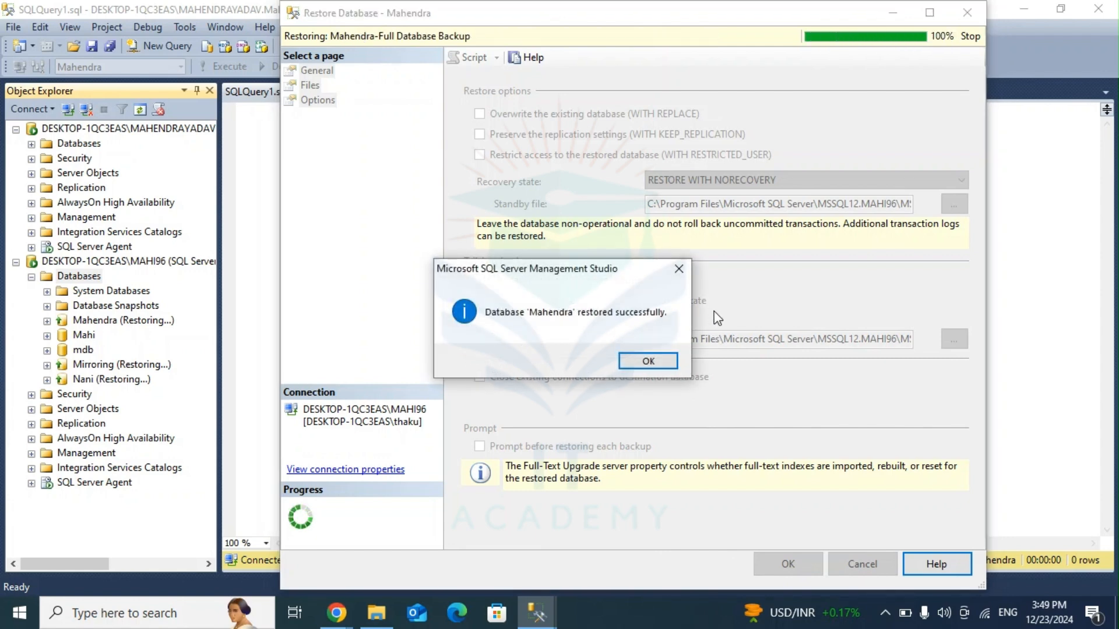
# Step: Close the completed database restore and start another Restore Database on the MAHI96 server's Databases
pyautogui.click(645, 362)
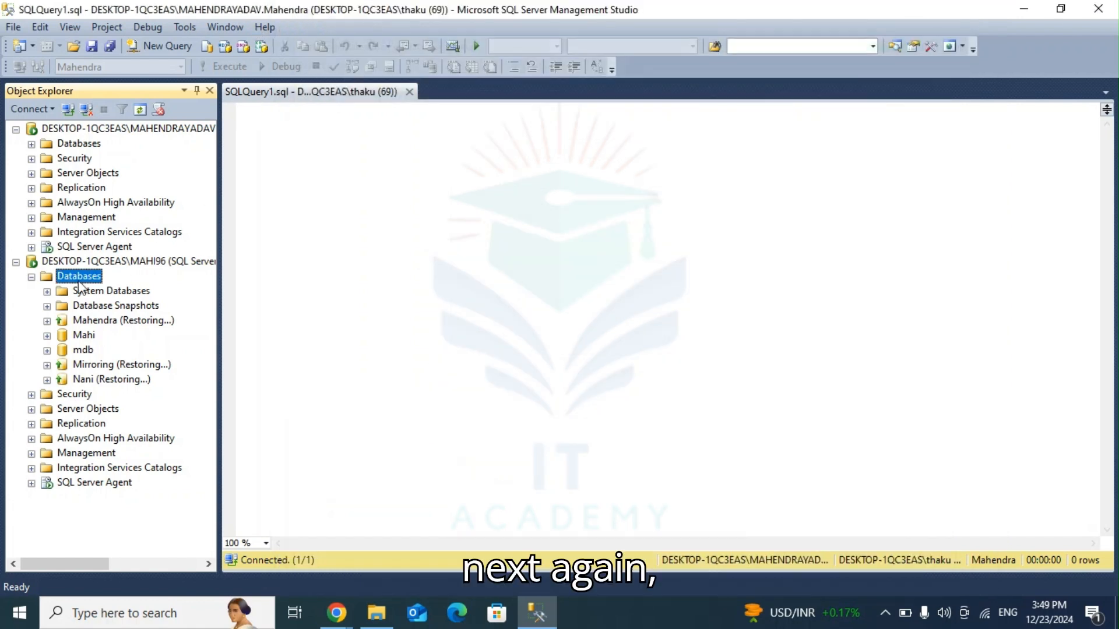
pyautogui.rightClick(81, 277)
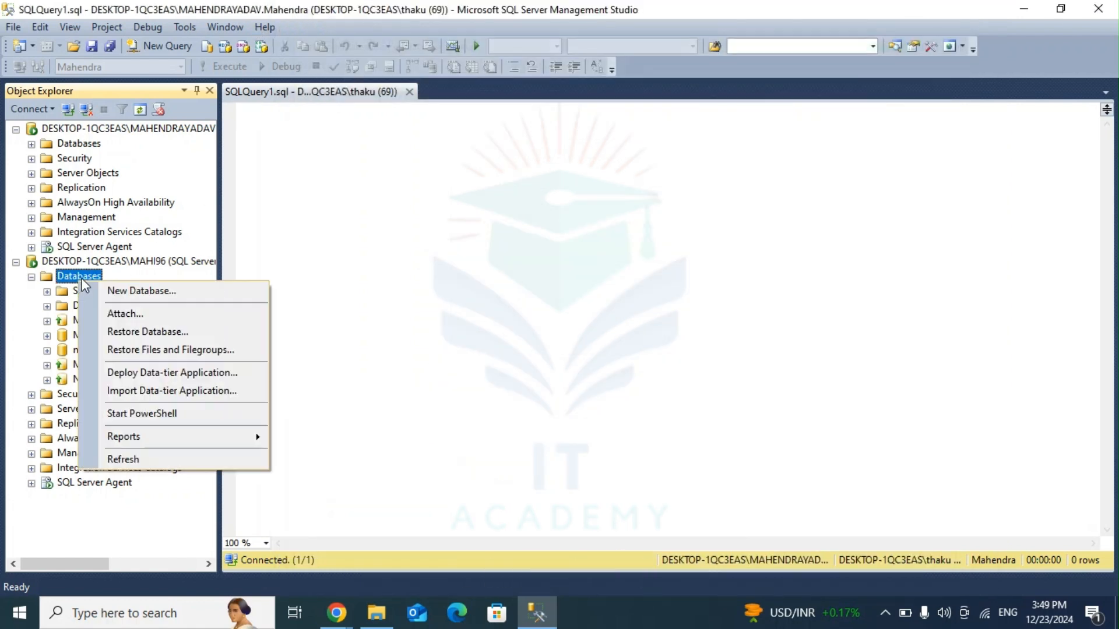
pyautogui.click(146, 331)
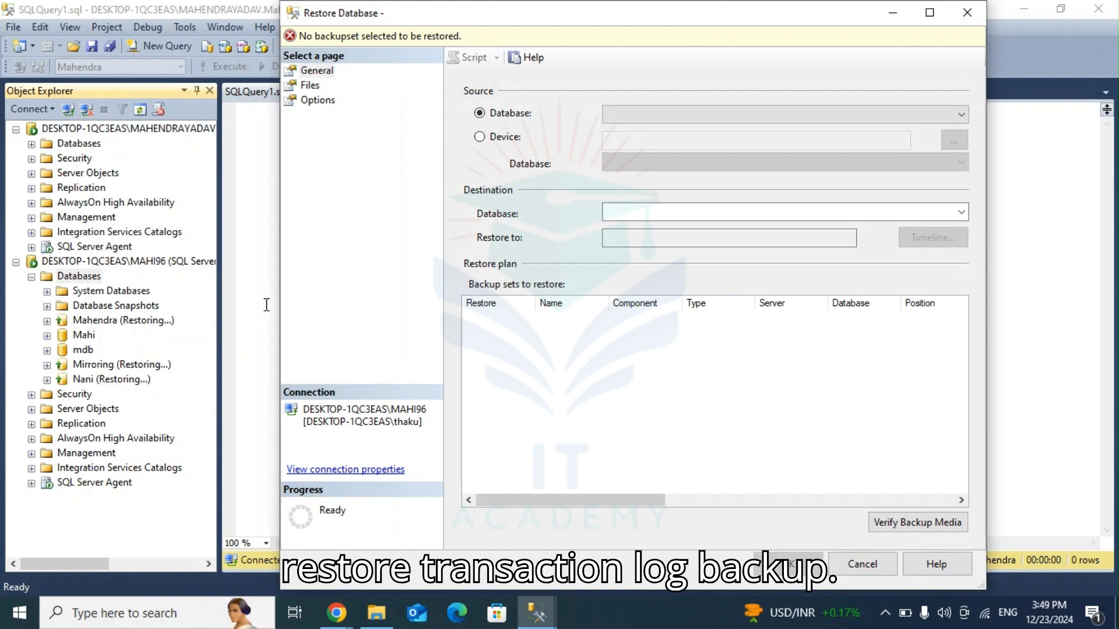
# Step: Set the restore source to Device and add the principal database's .trn transaction log backup from MAHI96's Backup folder
pyautogui.click(479, 137)
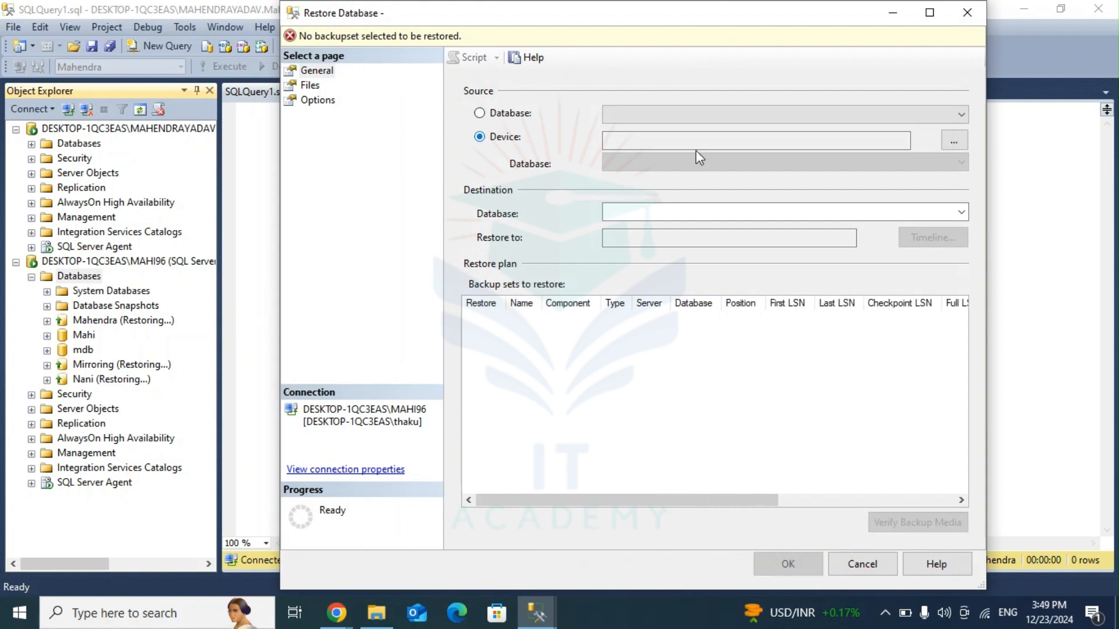
pyautogui.click(954, 141)
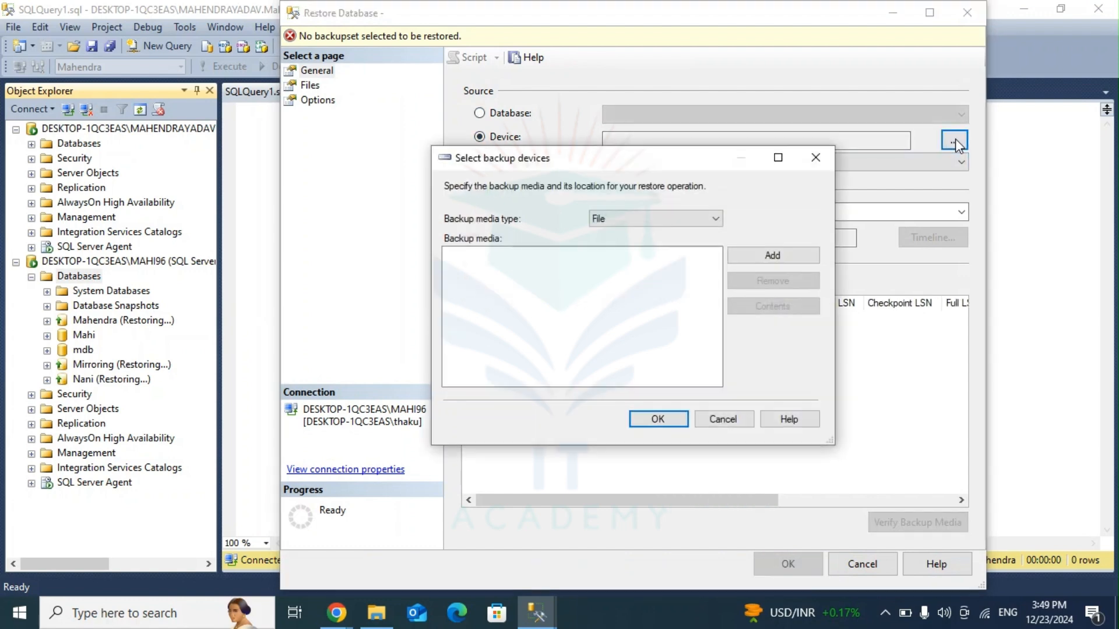
pyautogui.click(760, 260)
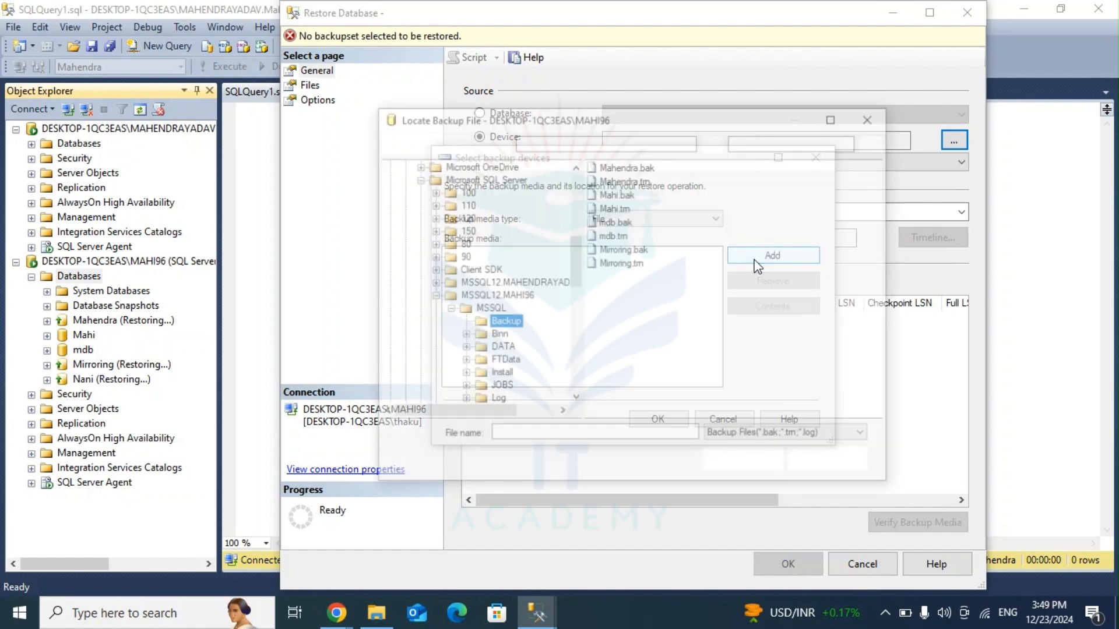
pyautogui.click(627, 184)
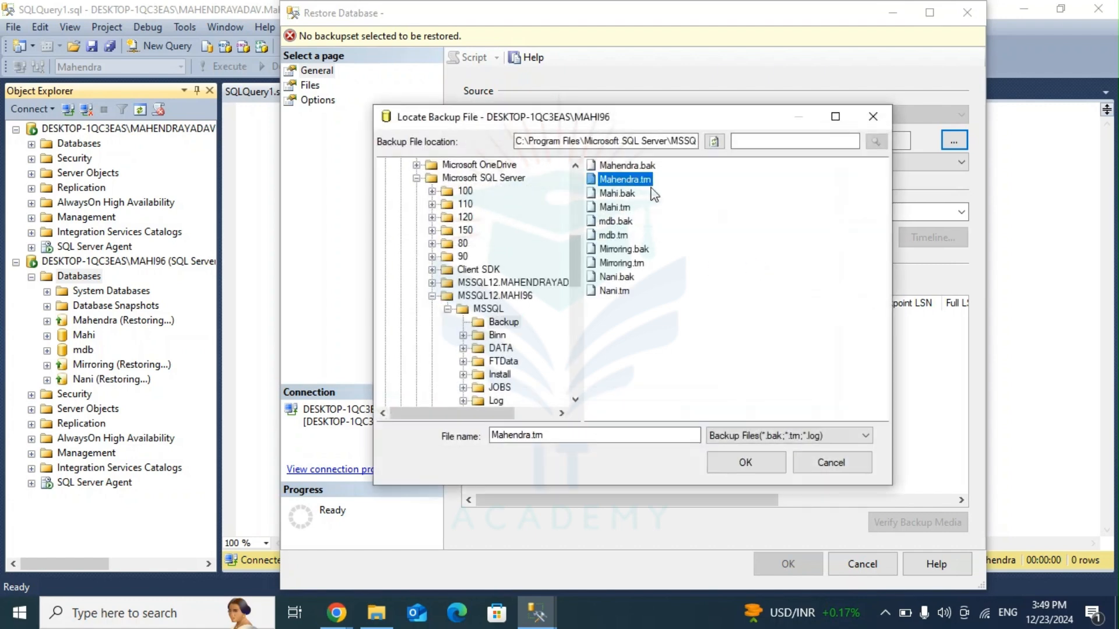
pyautogui.click(753, 457)
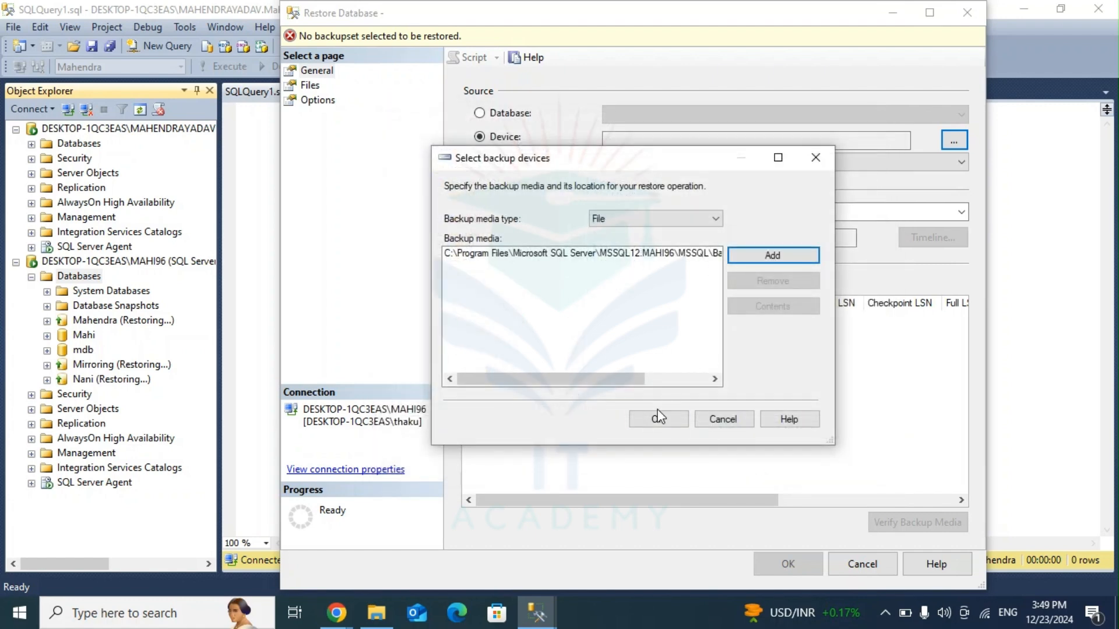
pyautogui.click(658, 418)
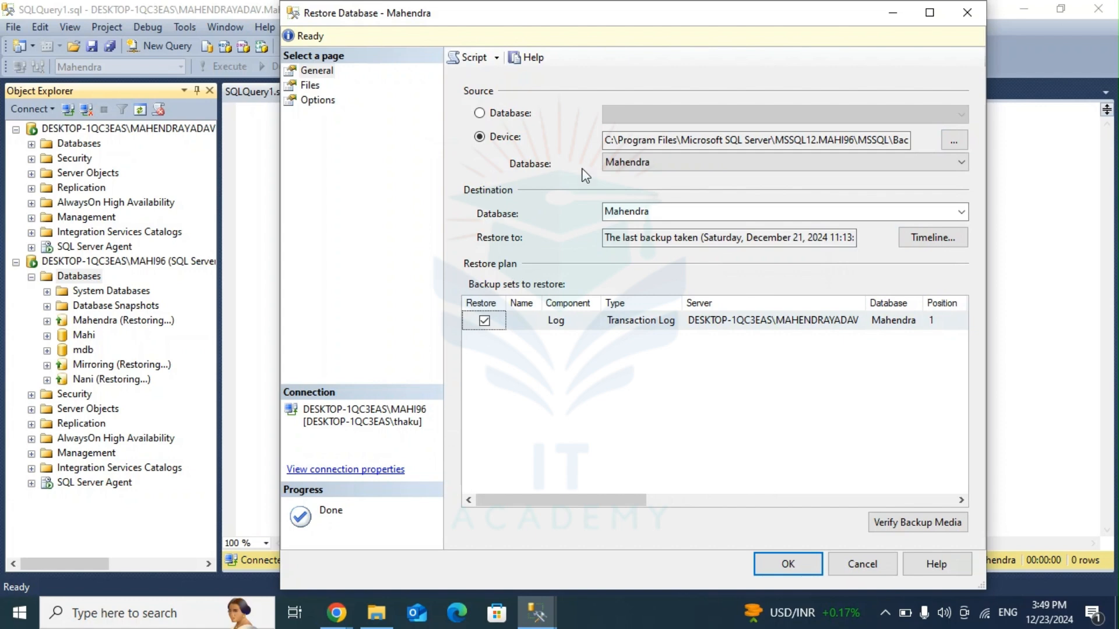
# Step: Enable relocating all files to folder, set the recovery state to RESTORE WITH NORECOVERY and run the transaction log restore
pyautogui.click(491, 120)
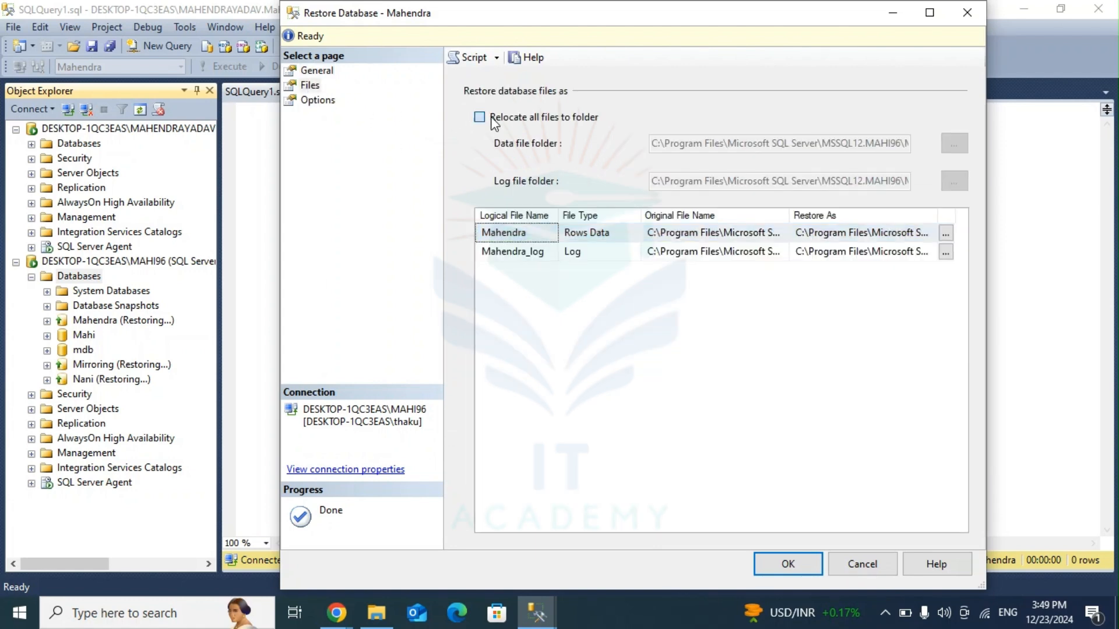
pyautogui.click(480, 120)
pyautogui.click(318, 100)
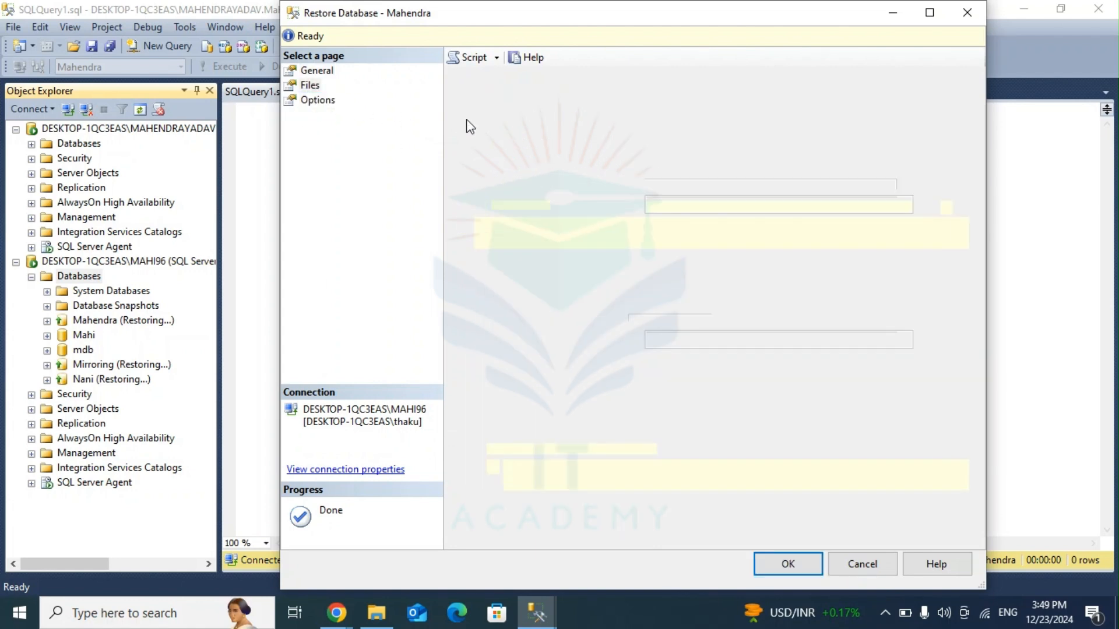
pyautogui.click(717, 180)
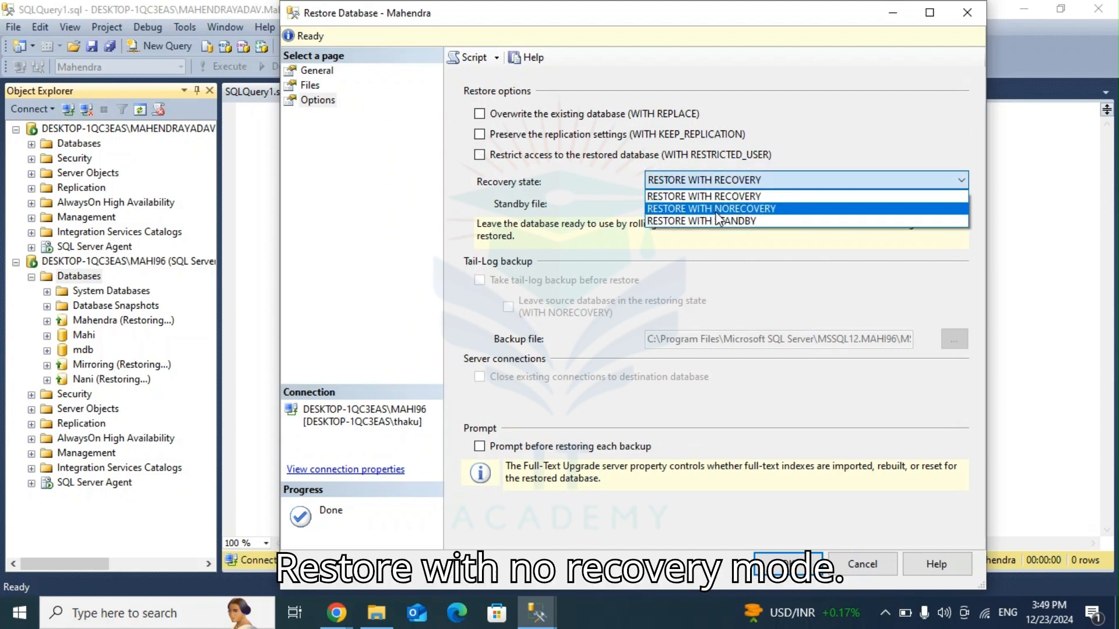
pyautogui.click(714, 207)
pyautogui.click(787, 563)
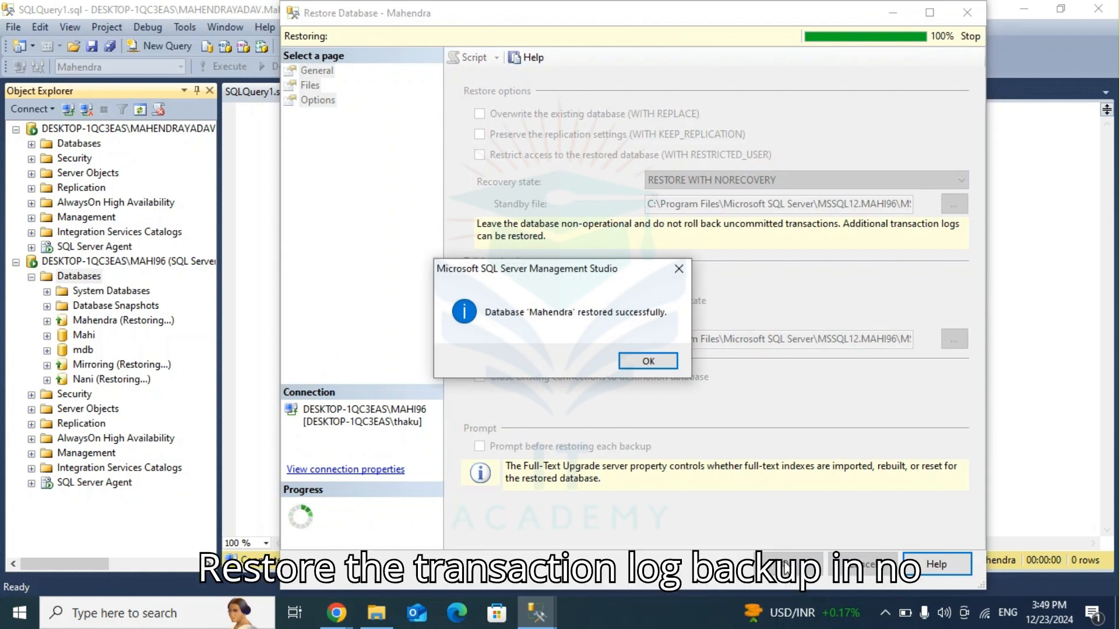
pyautogui.click(649, 363)
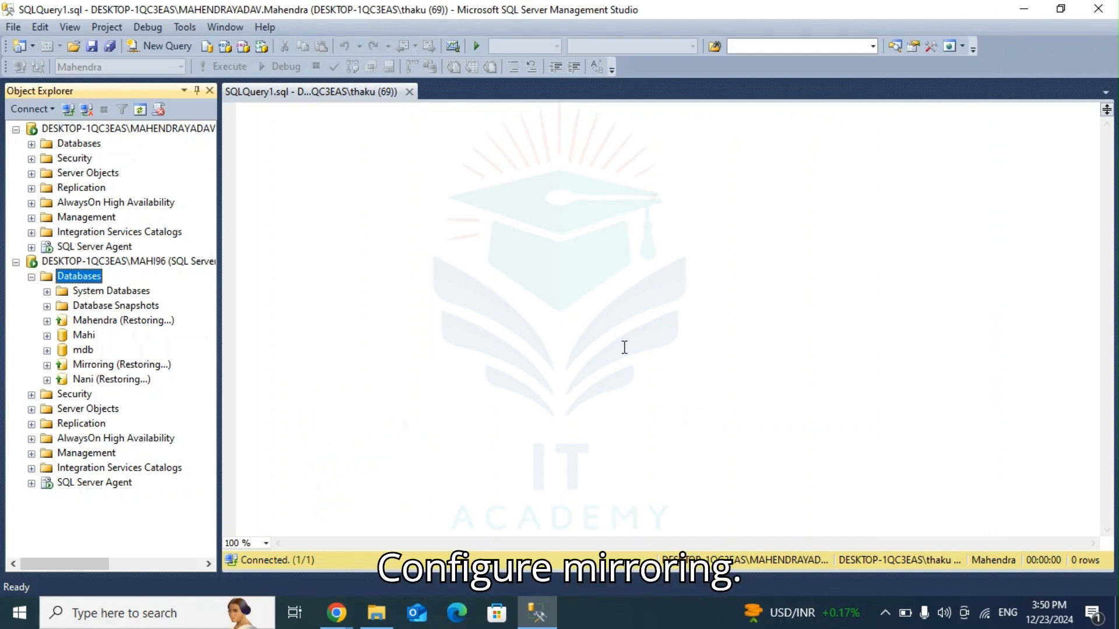
# Step: Switch to the Google Meet whiteboard in Chrome and show it full screen
pyautogui.click(1035, 10)
pyautogui.click(536, 612)
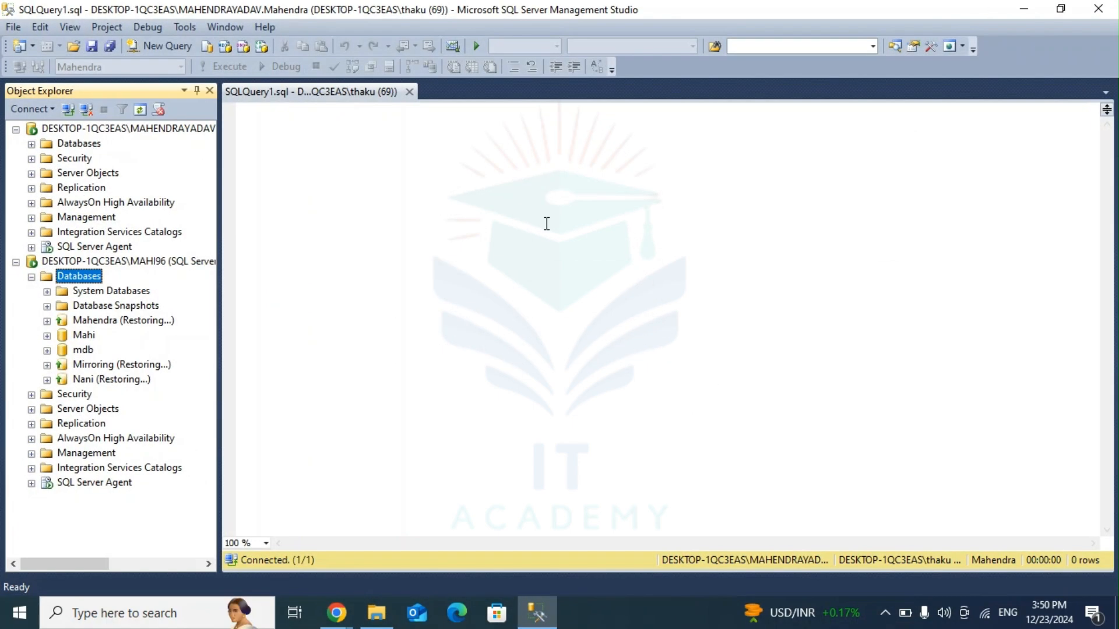
pyautogui.click(537, 612)
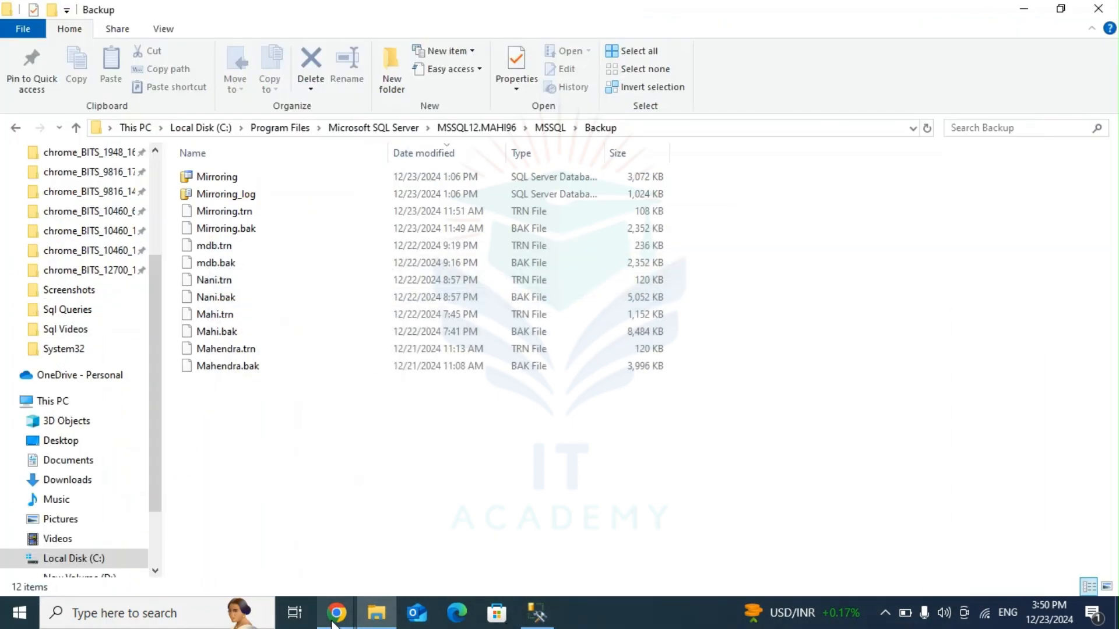
pyautogui.click(257, 568)
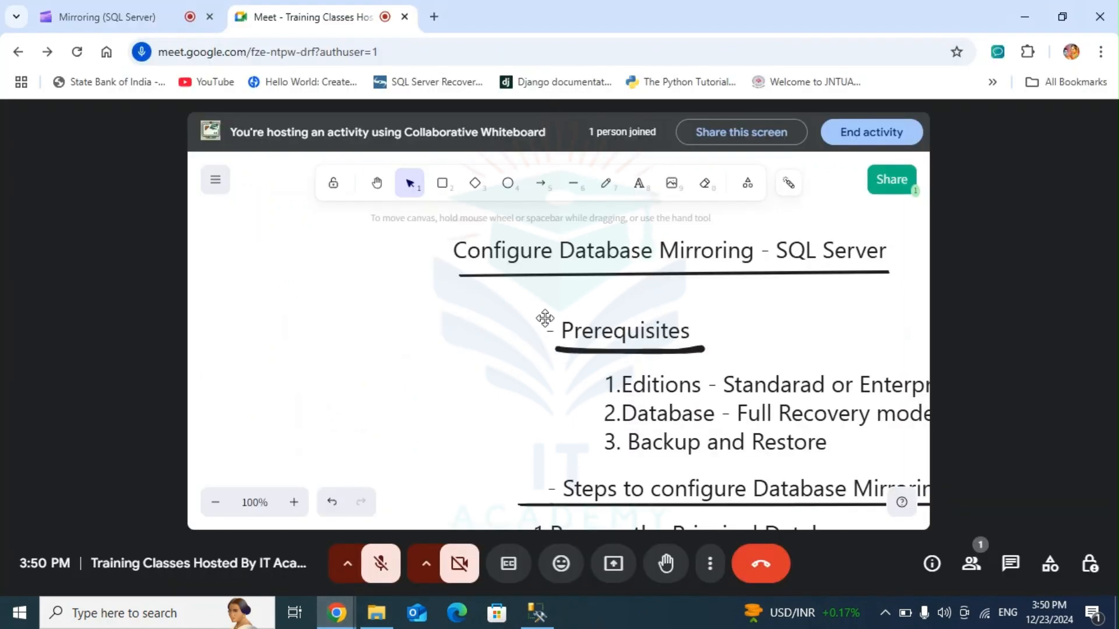
pyautogui.doubleClick(518, 136)
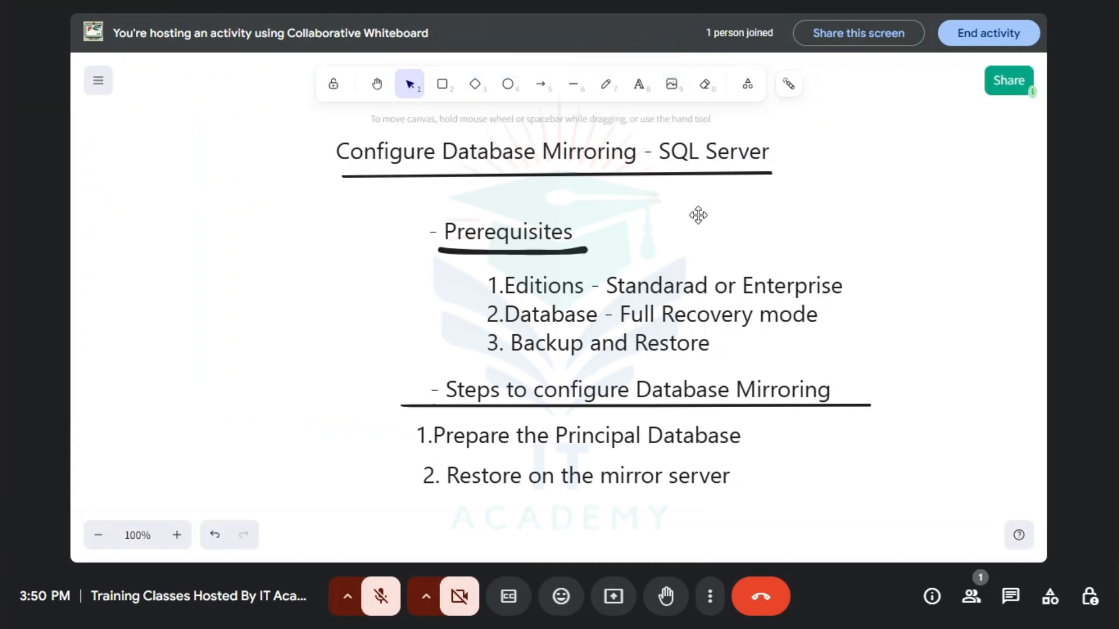
# Step: Add the text "3. Configure Mirroring" to the whiteboard below the "2. Restore on the mirror server" line
pyautogui.doubleClick(410, 512)
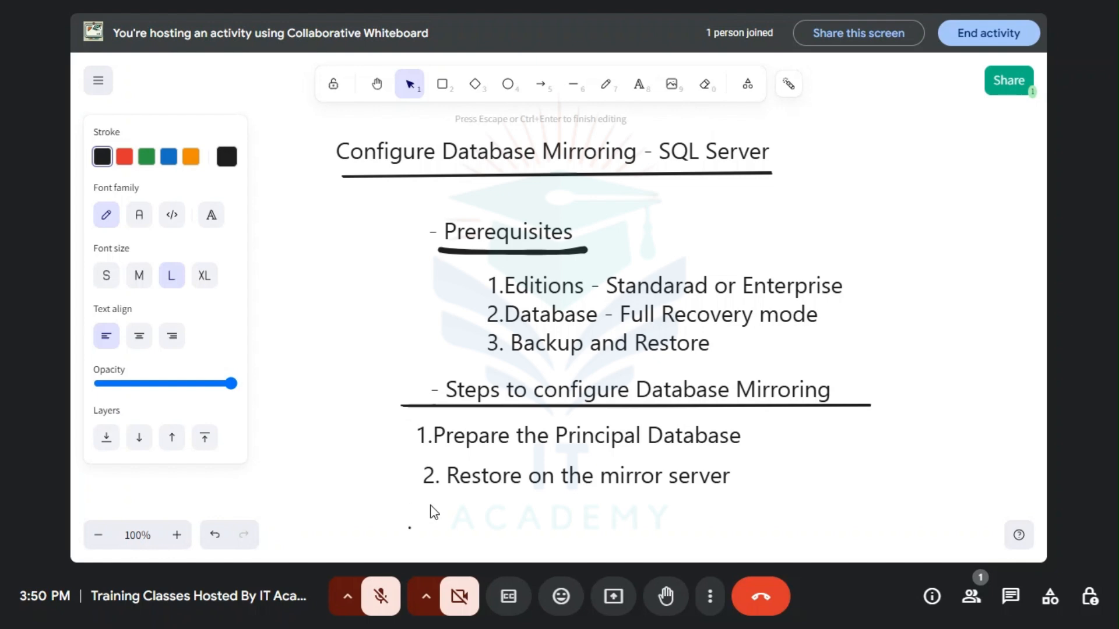
pyautogui.write('3. Confi')
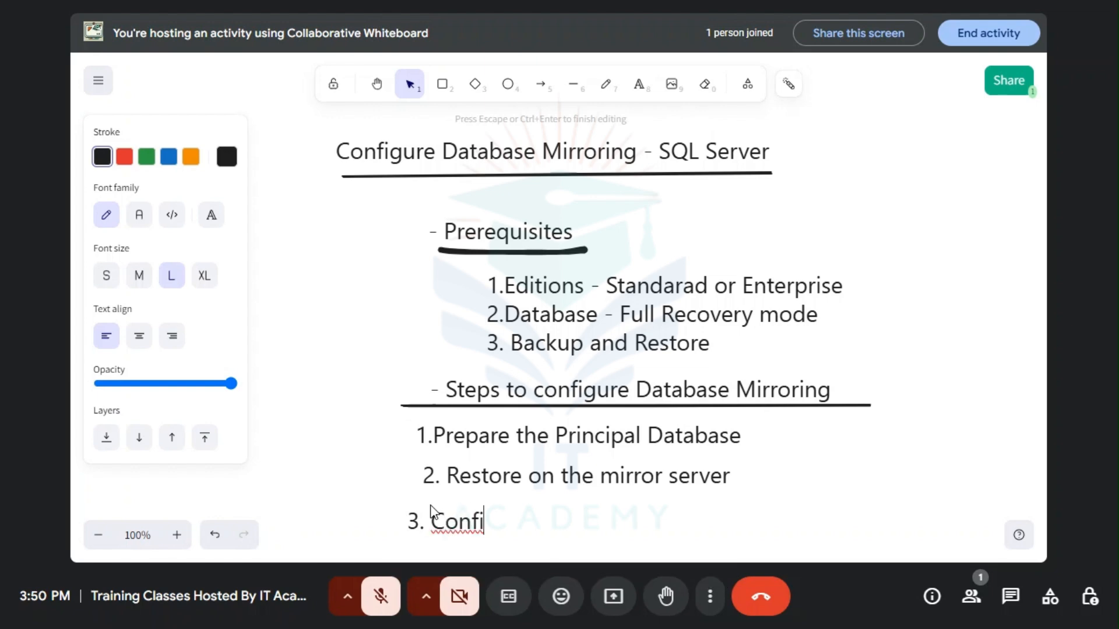
pyautogui.write('gure ')
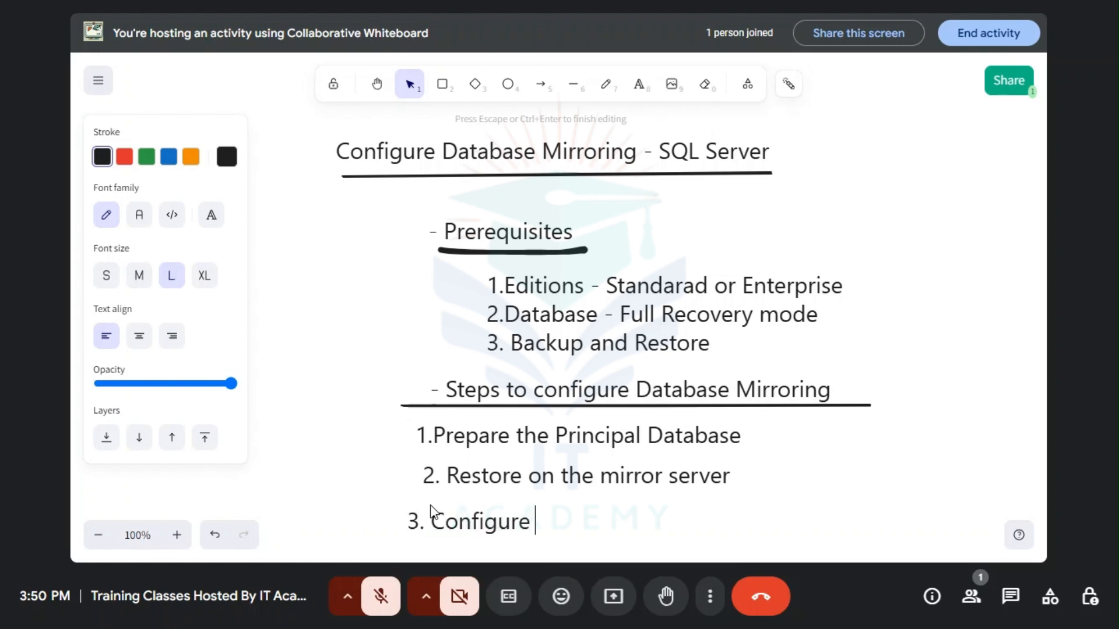
pyautogui.write('Mirror')
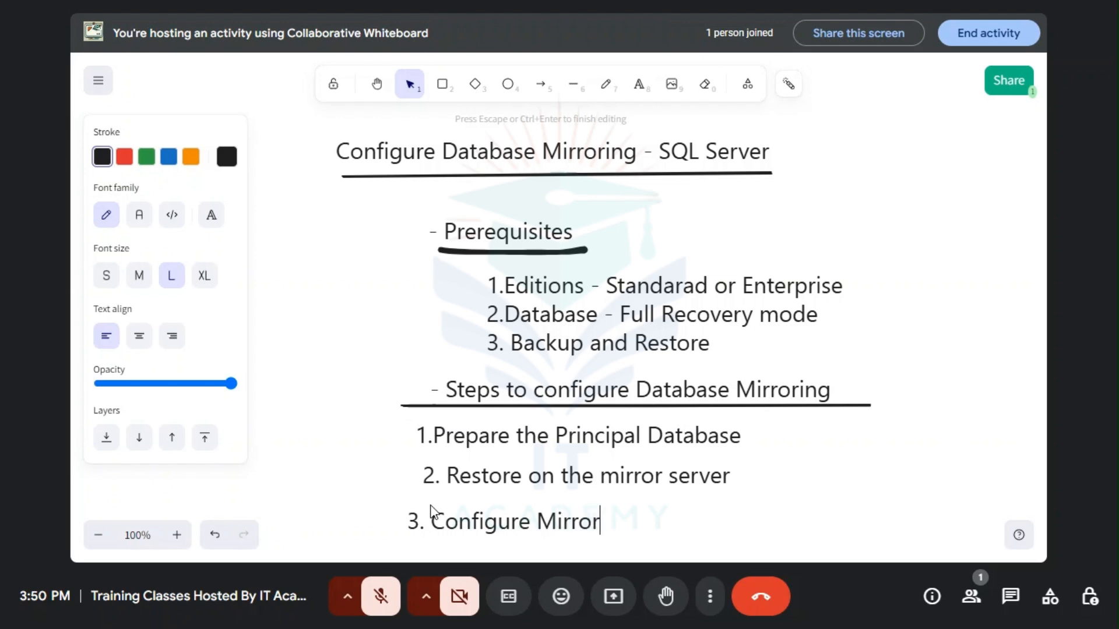
pyautogui.write('ing')
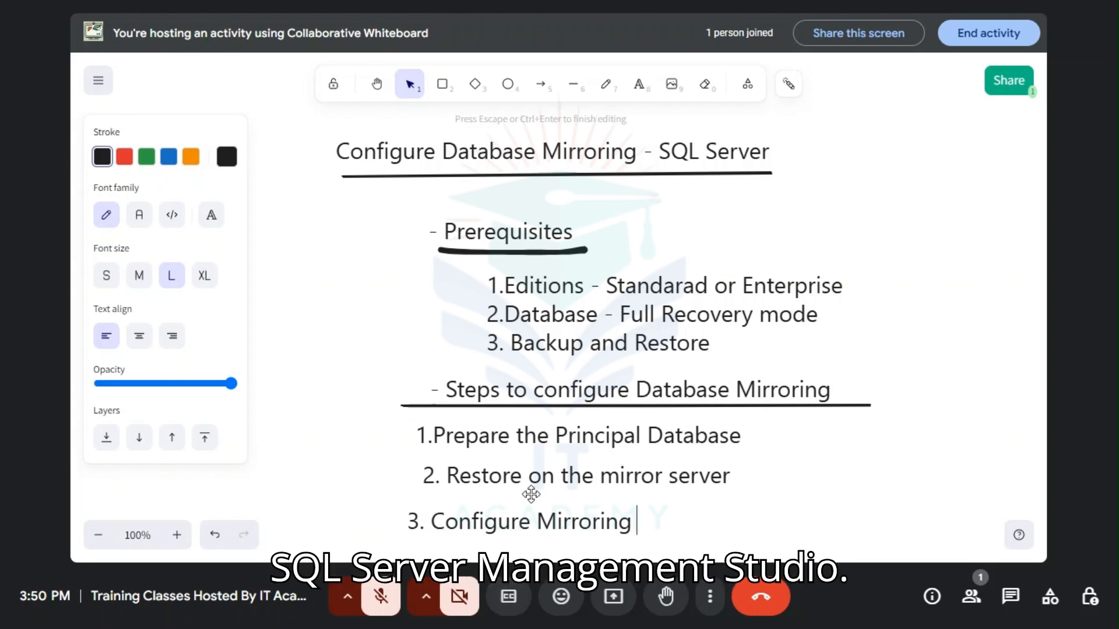
pyautogui.click(544, 33)
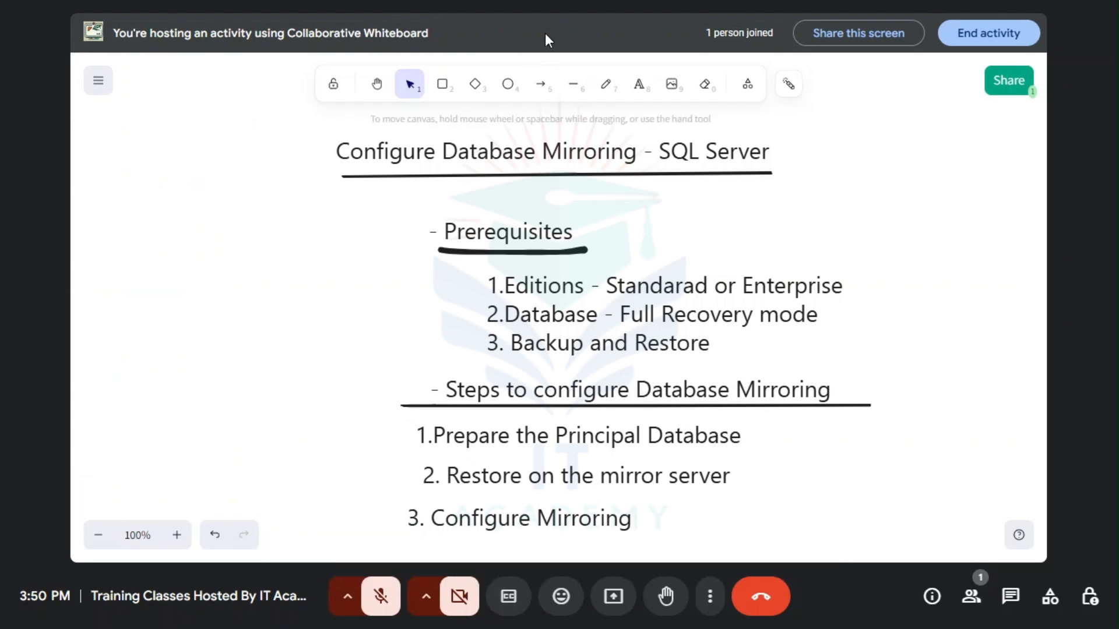
# Step: Exit full screen, return to SQL Server Management Studio and open the Mirroring properties of the principal server's matching database
pyautogui.press('F11')
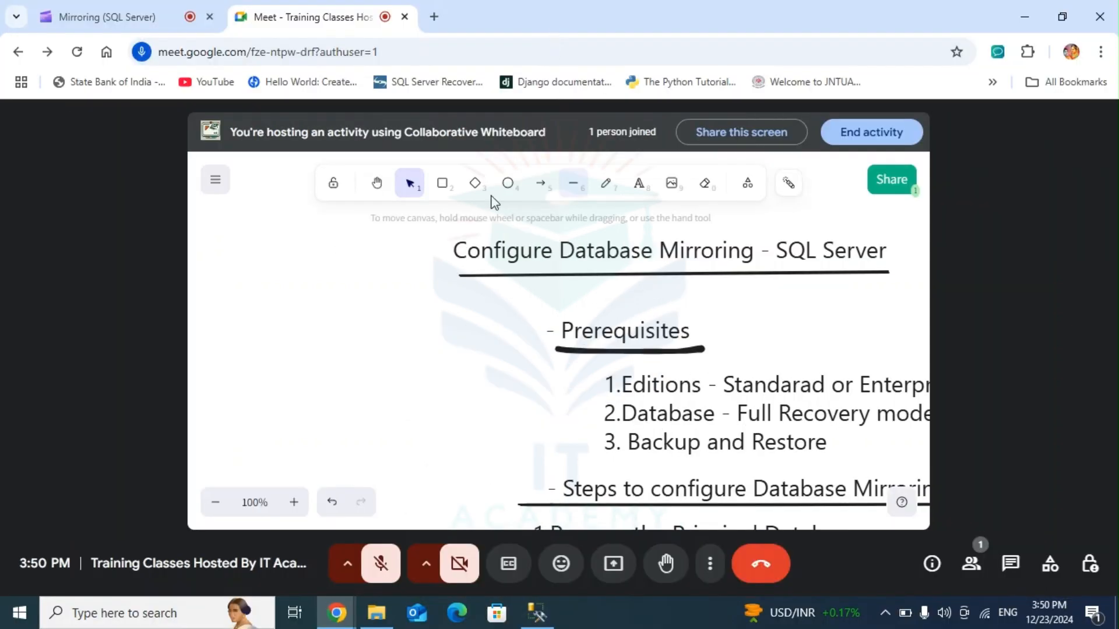
pyautogui.click(536, 612)
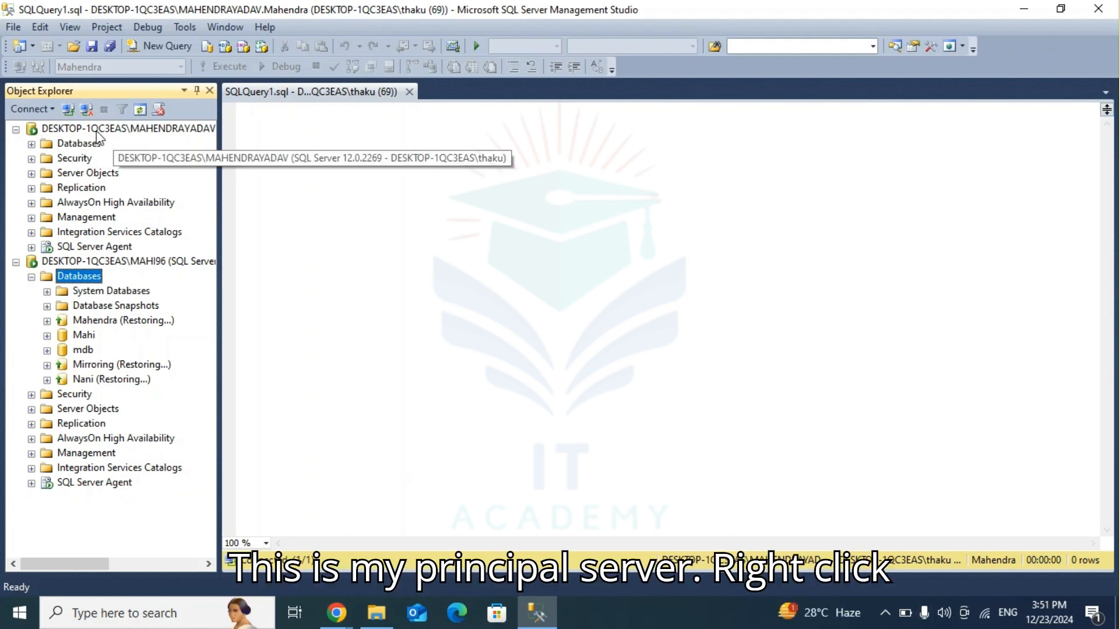
pyautogui.click(31, 144)
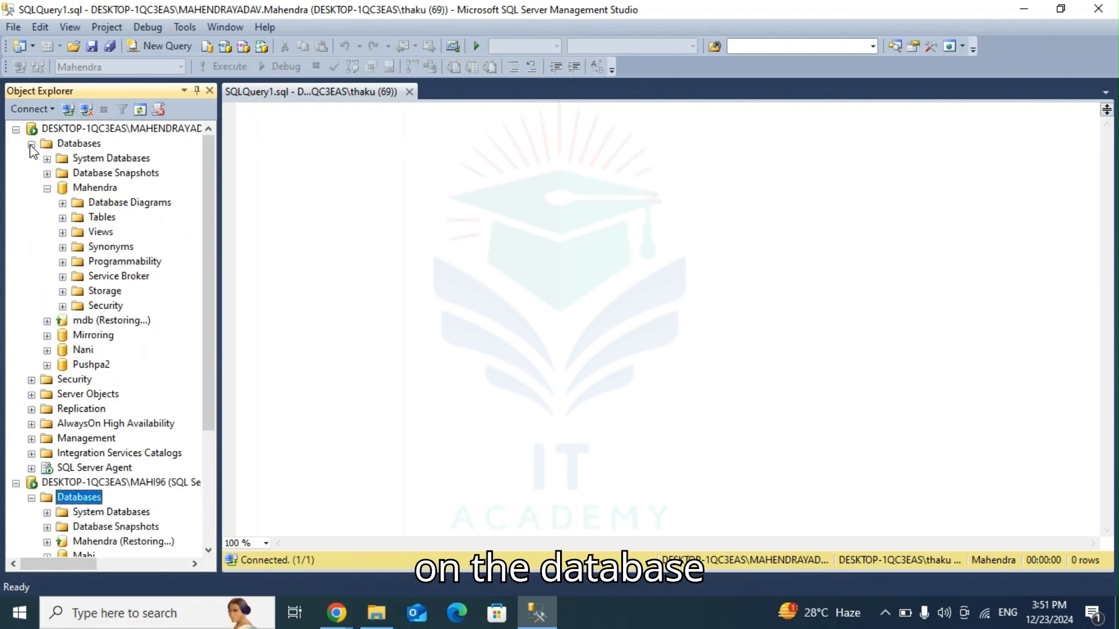
pyautogui.rightClick(74, 190)
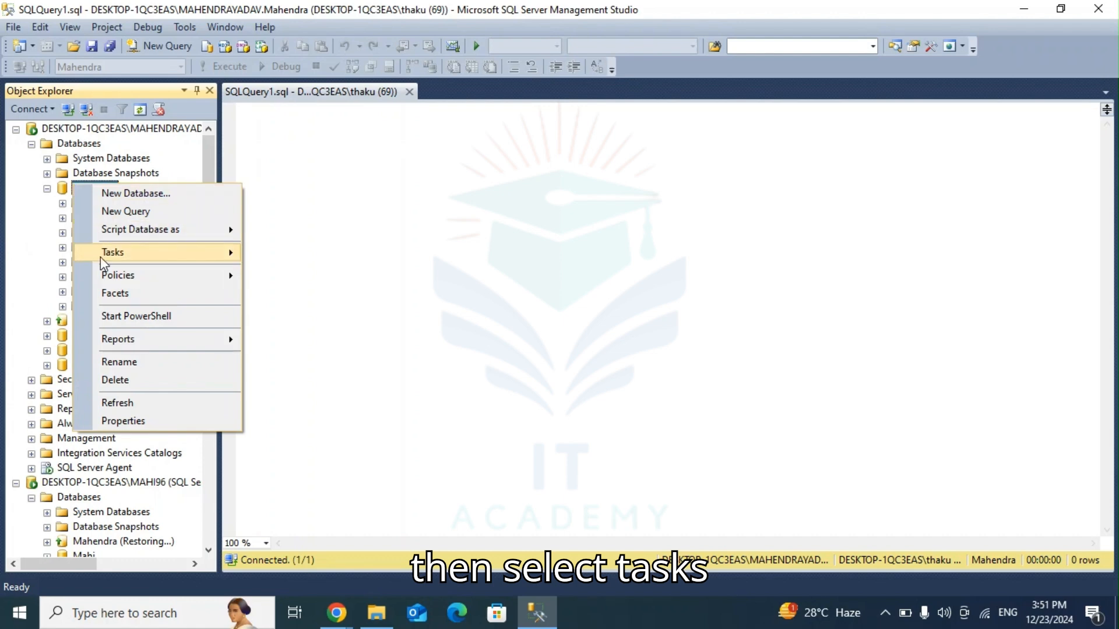
pyautogui.moveTo(111, 259)
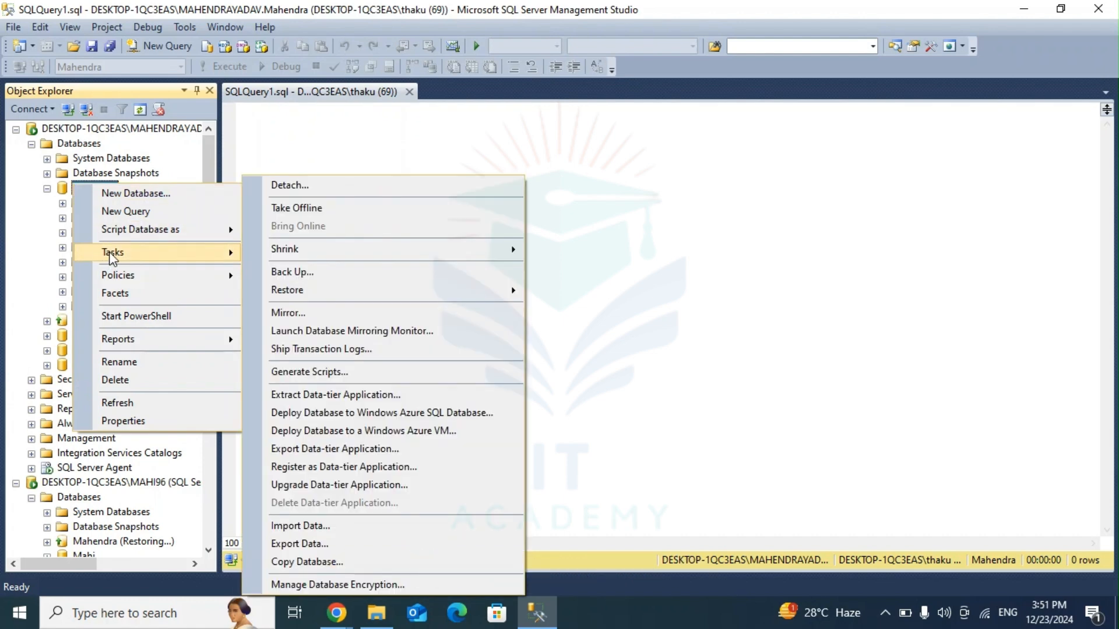
pyautogui.click(319, 311)
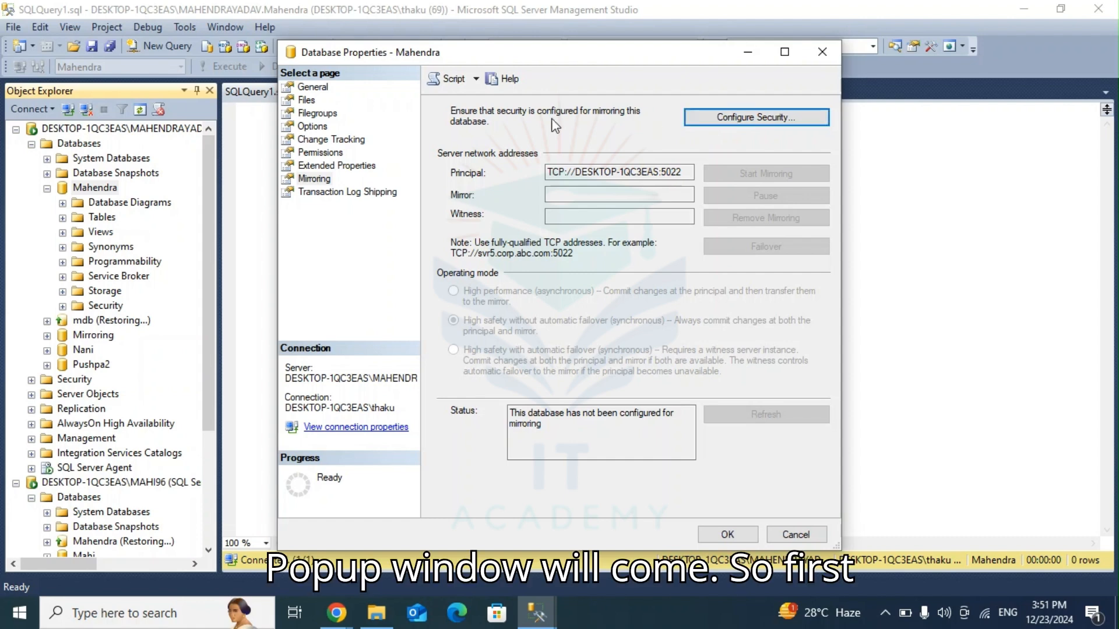
# Step: Start the Configure Database Mirroring Security Wizard and choose No for including a witness server instance
pyautogui.click(736, 119)
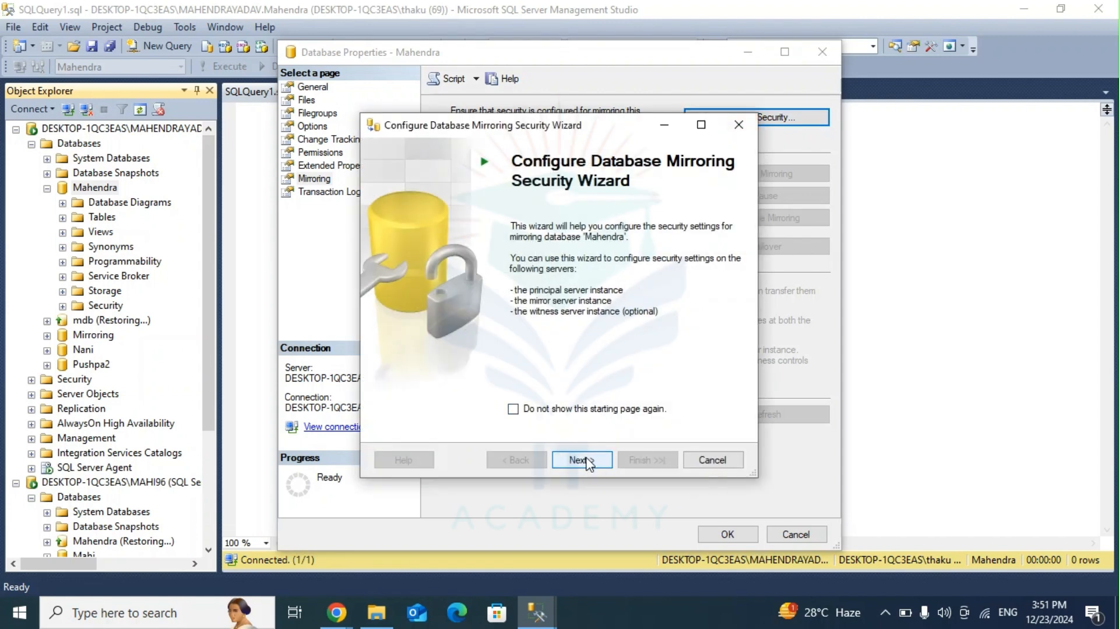
pyautogui.click(582, 461)
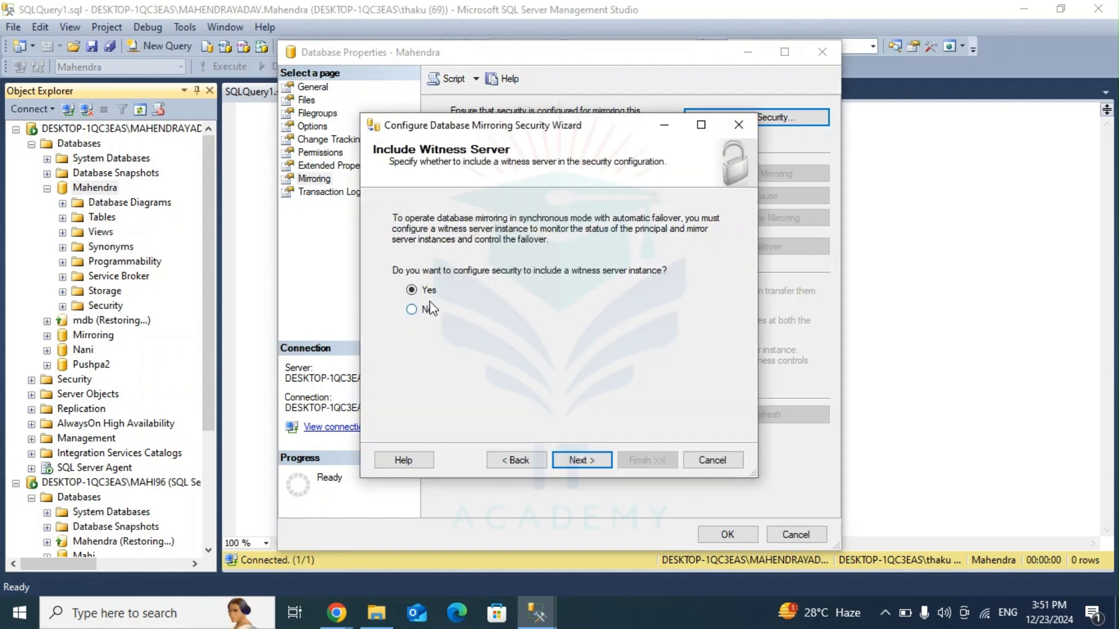
pyautogui.click(414, 311)
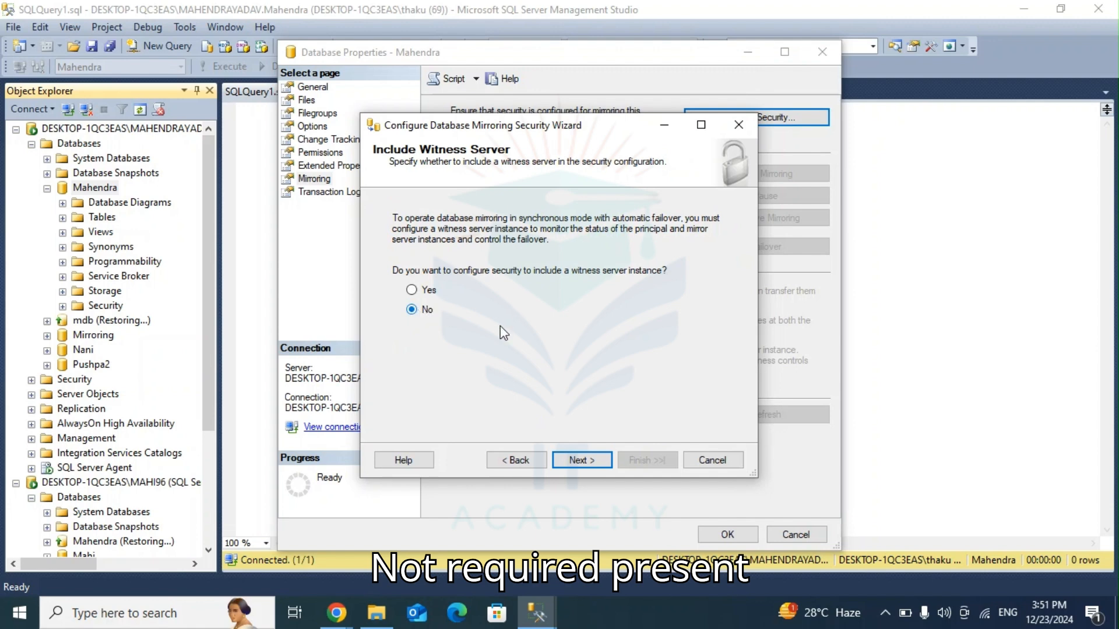
pyautogui.click(583, 464)
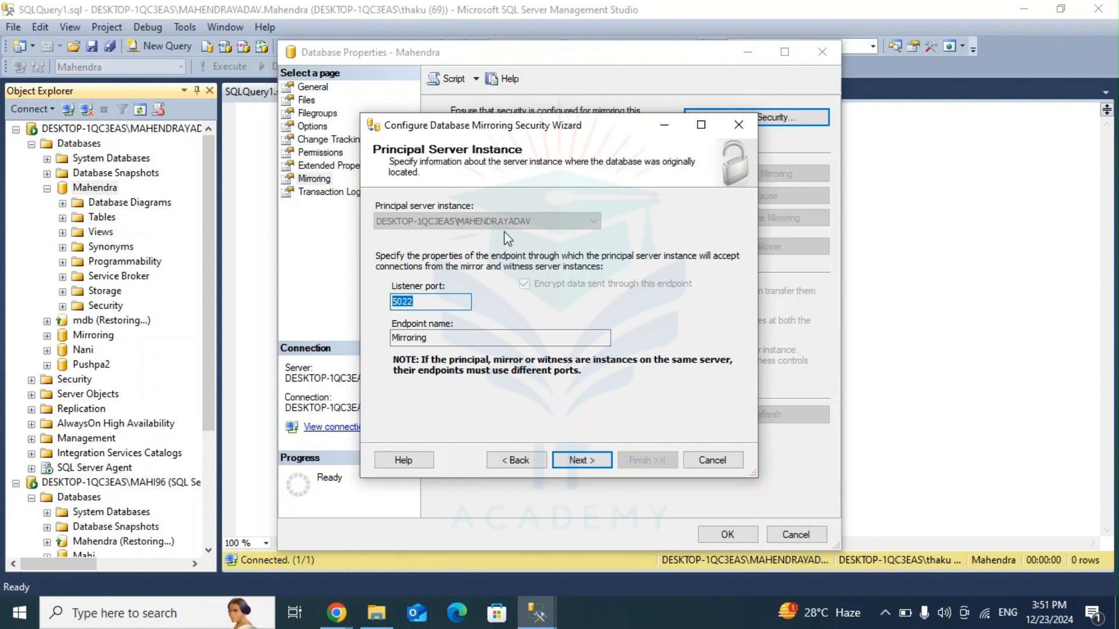
# Step: Accept the principal server instance's endpoint settings and connect to DESKTOP-1QC3EAS\MAHI96 as the mirror server instance
pyautogui.click(573, 459)
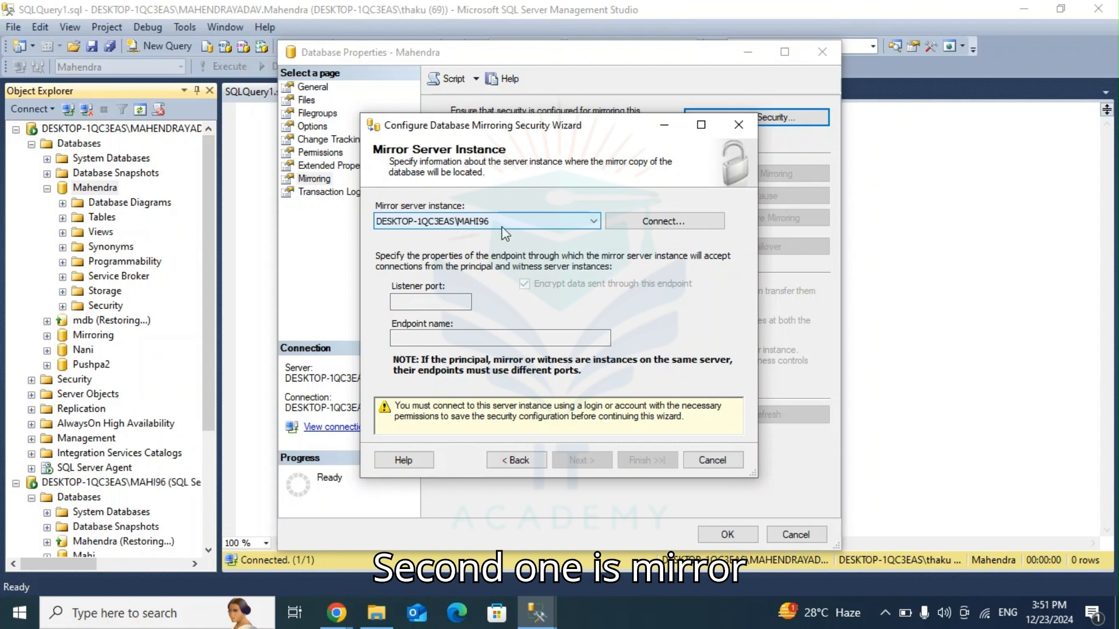
pyautogui.click(644, 222)
pyautogui.click(480, 330)
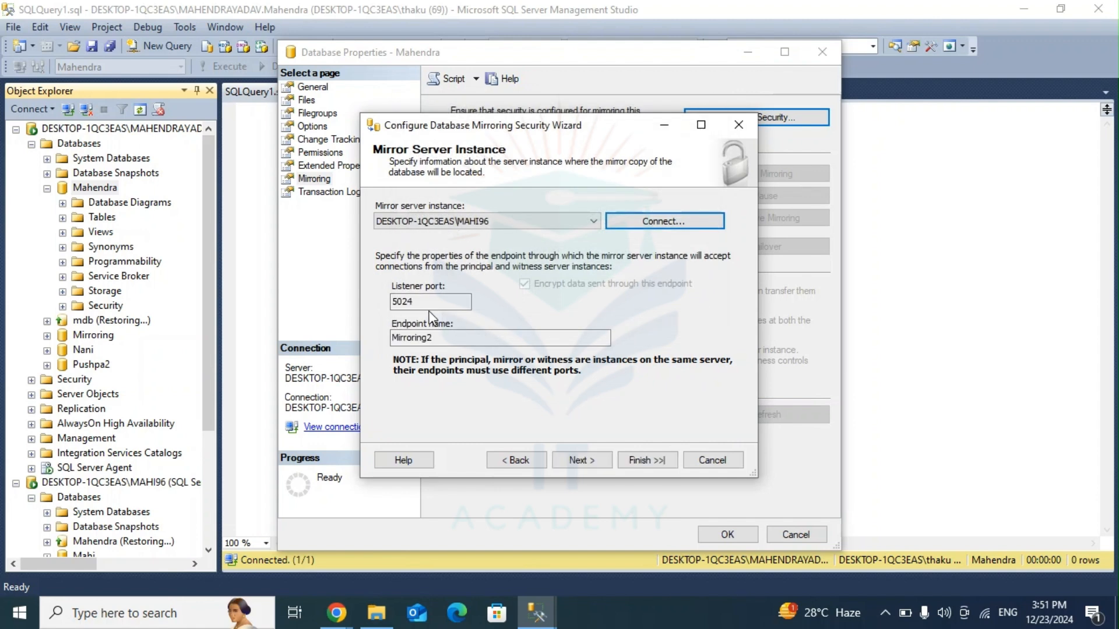
# Step: Accept the mirror server instance's endpoint settings, leave both service accounts empty and finish the mirroring security wizard
pyautogui.click(570, 461)
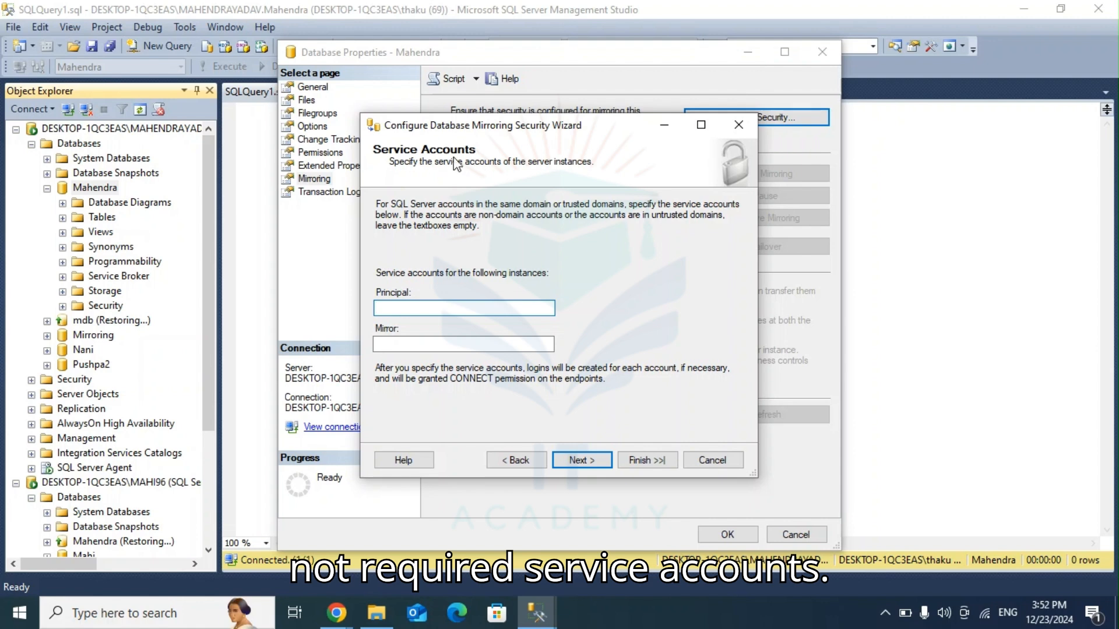
pyautogui.click(579, 459)
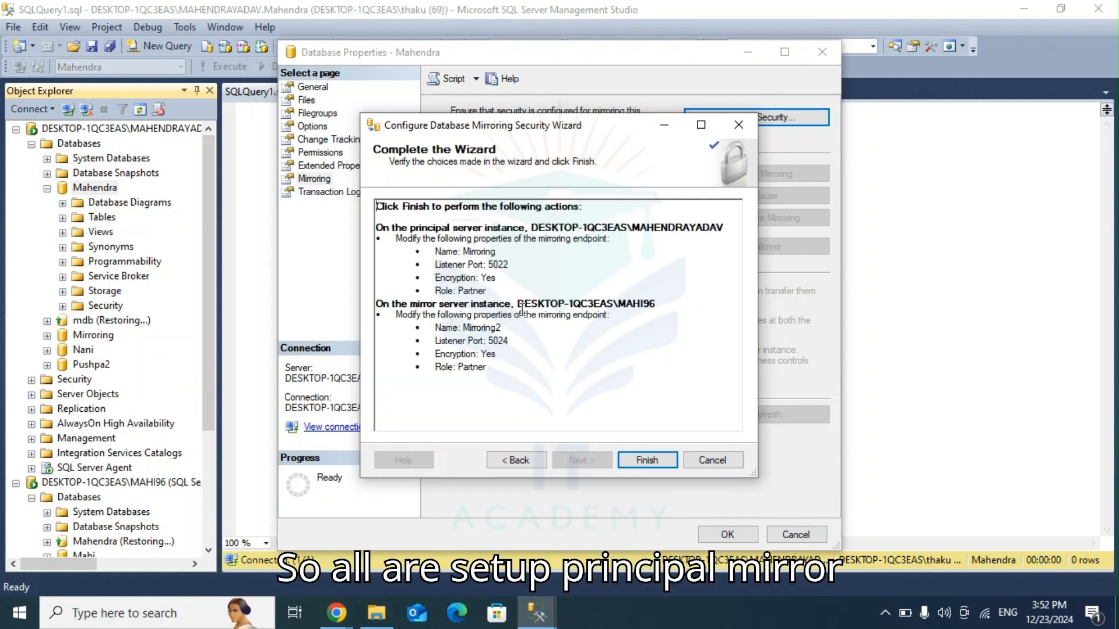
pyautogui.click(662, 464)
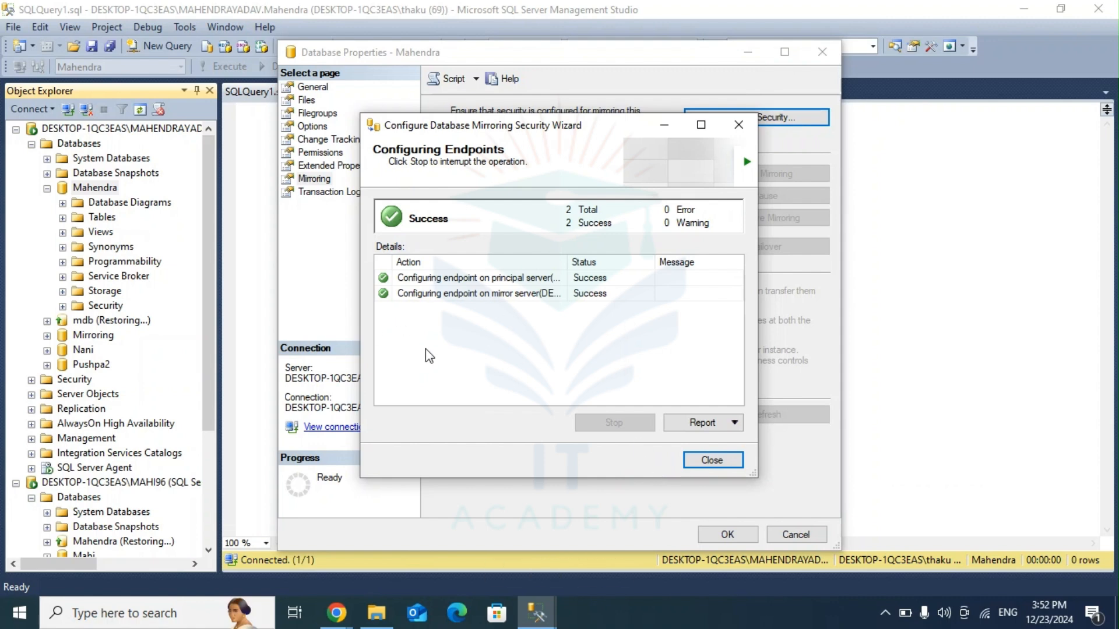
pyautogui.click(698, 461)
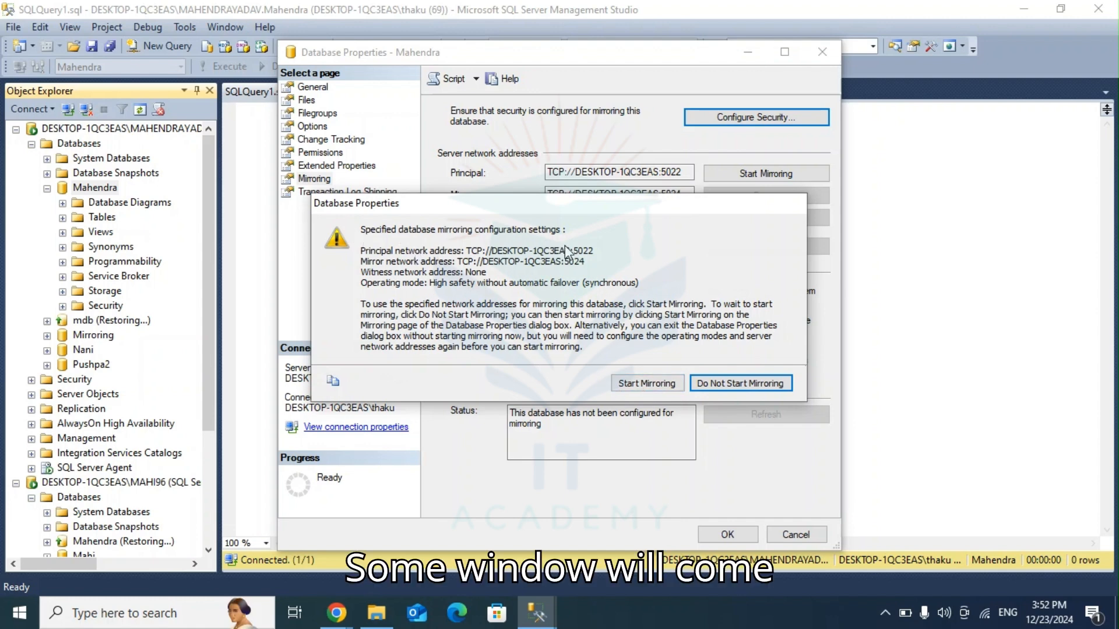
# Step: Start mirroring the database with the specified network addresses, agreeing to proceed without a fully qualified domain name
pyautogui.click(647, 382)
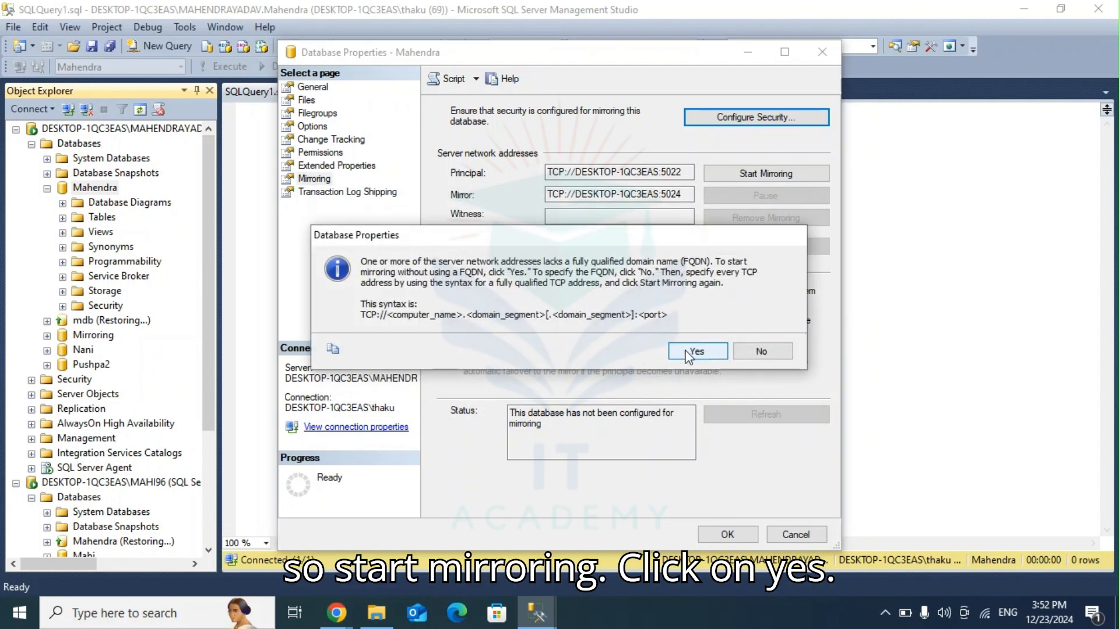
pyautogui.click(689, 349)
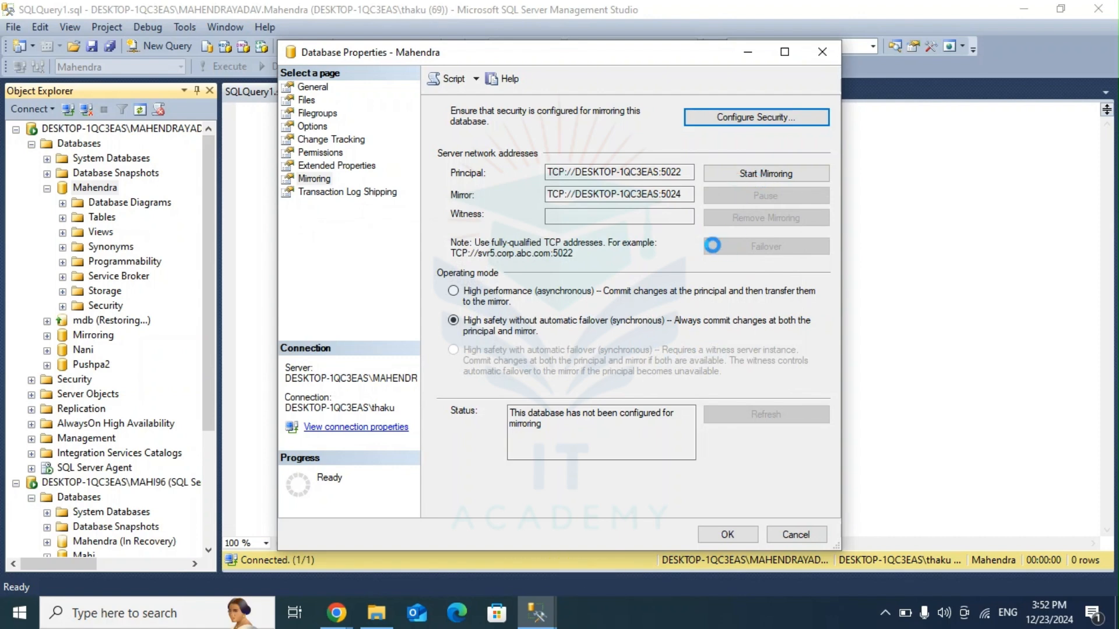
pyautogui.hotkey('alt', 'Tab')
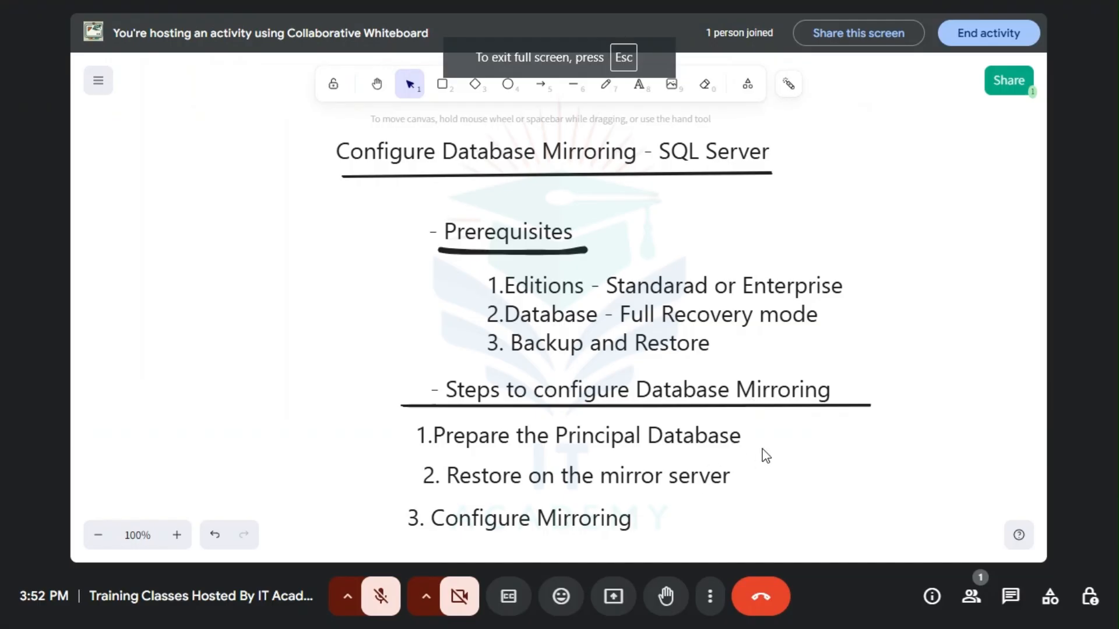
pyautogui.click(376, 84)
pyautogui.moveTo(590, 280); pyautogui.dragTo(562, 265)
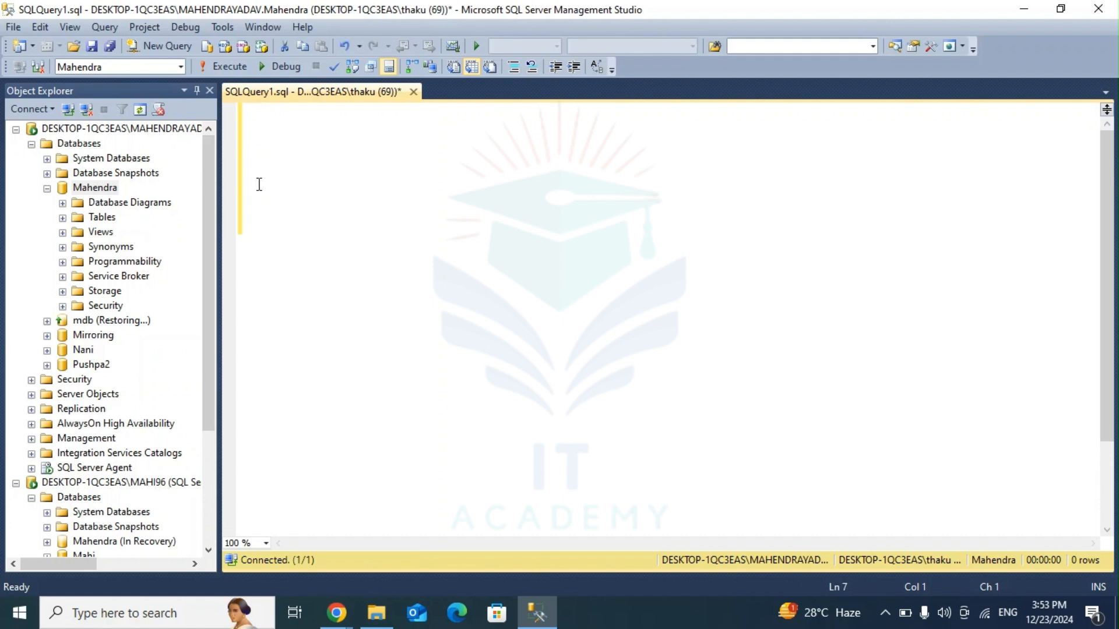
# Step: Return to SQL Server Management Studio and add the comment "----Verify Mirroring ----" in the query editor
pyautogui.write('----Verify Mirror')
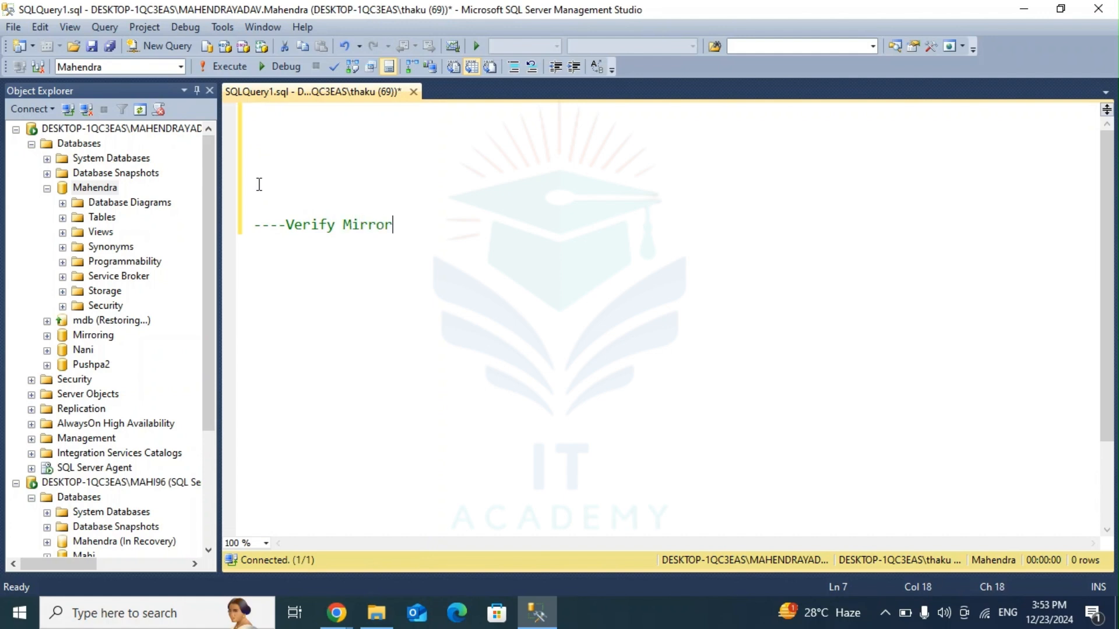
pyautogui.write('ing ----')
pyautogui.press('Return')
# Step: Write the query "select * from sys.database_mirroring" below the comment and run only that statement
pyautogui.write('select ')
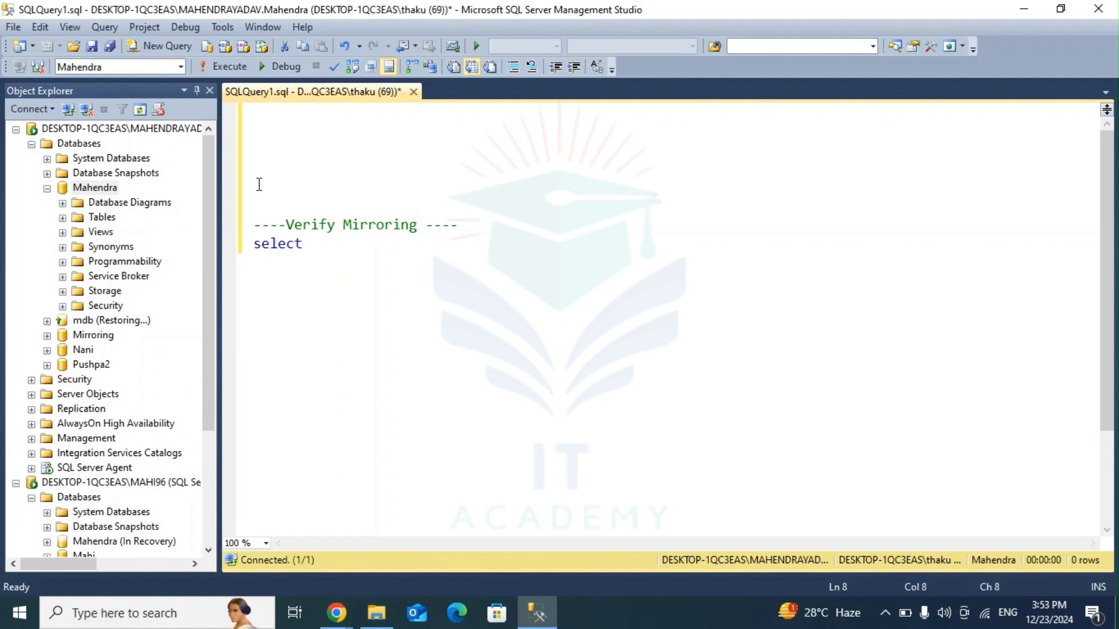
pyautogui.write('* from s')
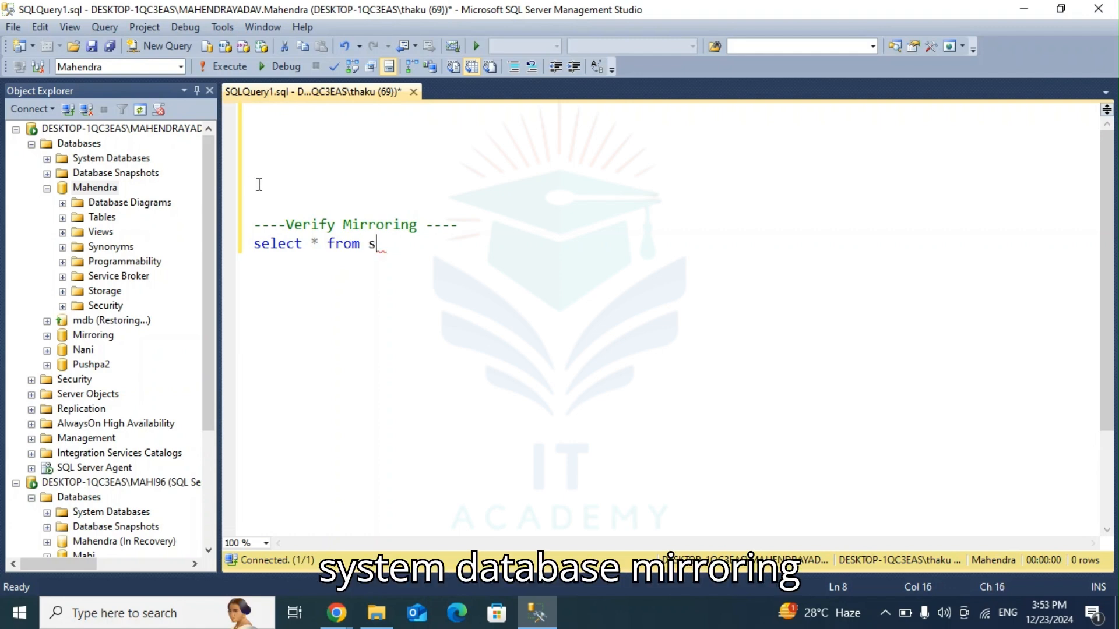
pyautogui.write('ys.databse')
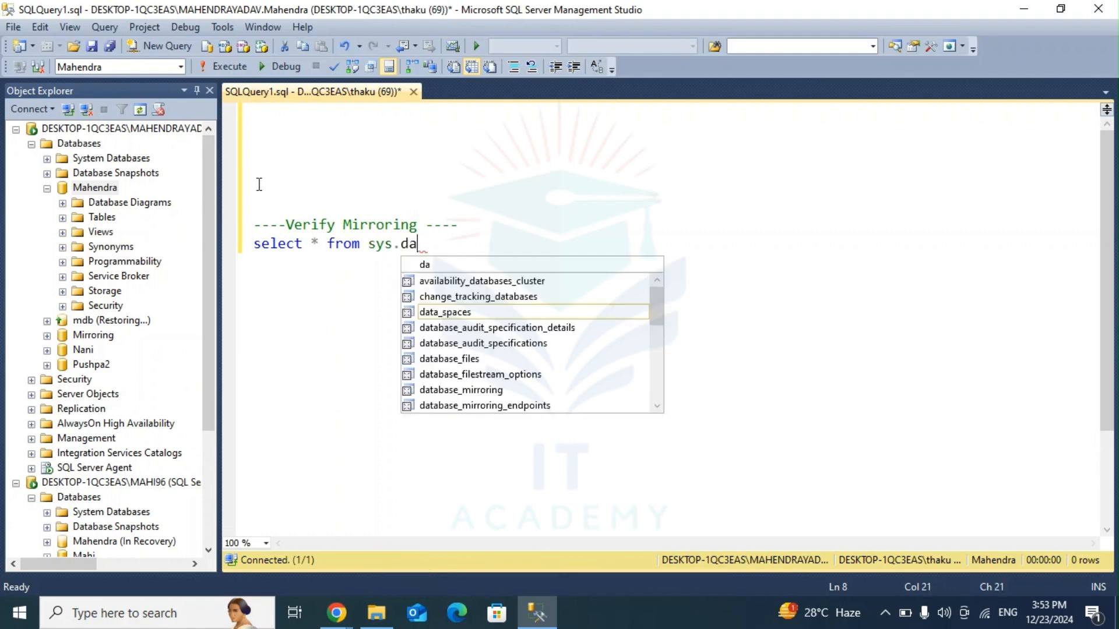
pyautogui.press('BackSpace')
pyautogui.press('BackSpace')
pyautogui.press('BackSpace')
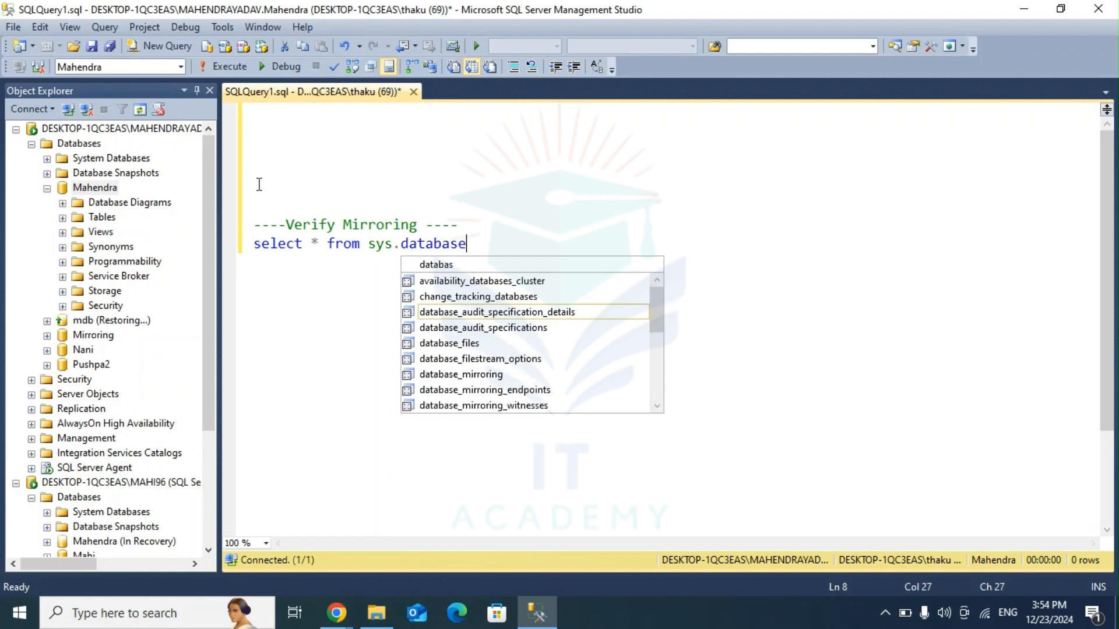
pyautogui.write('_mirr')
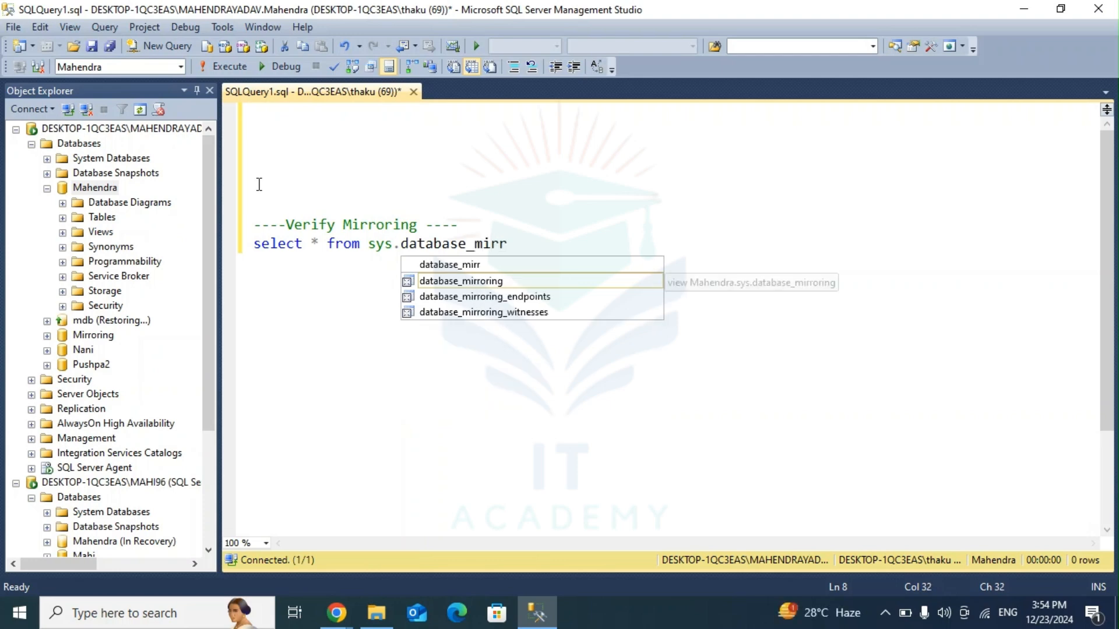
pyautogui.press('Tab')
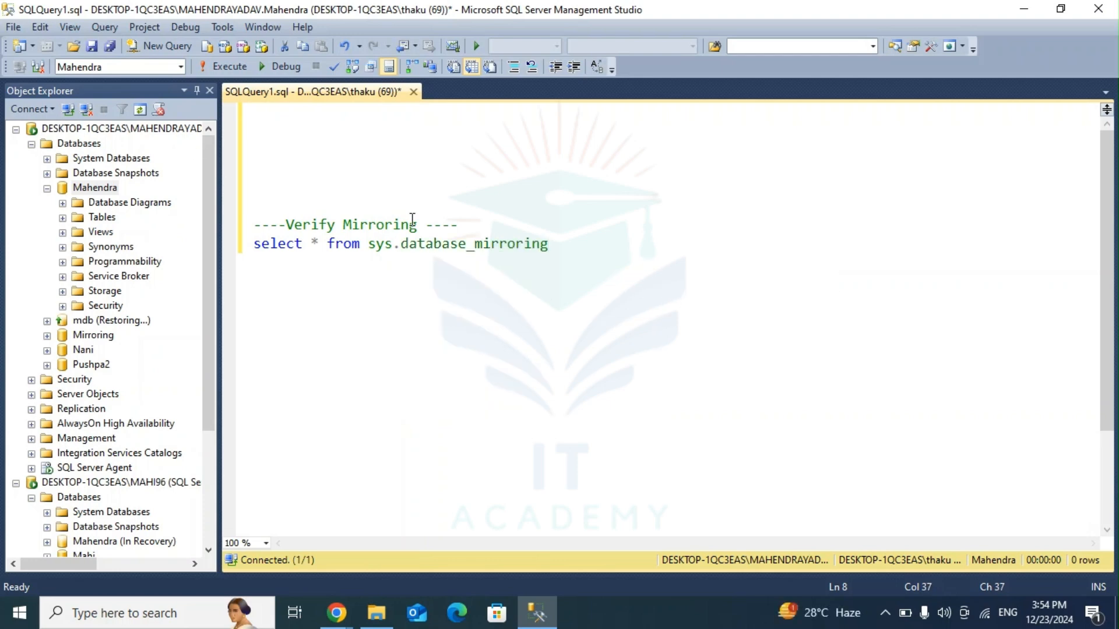
pyautogui.moveTo(557, 237); pyautogui.dragTo(253, 243)
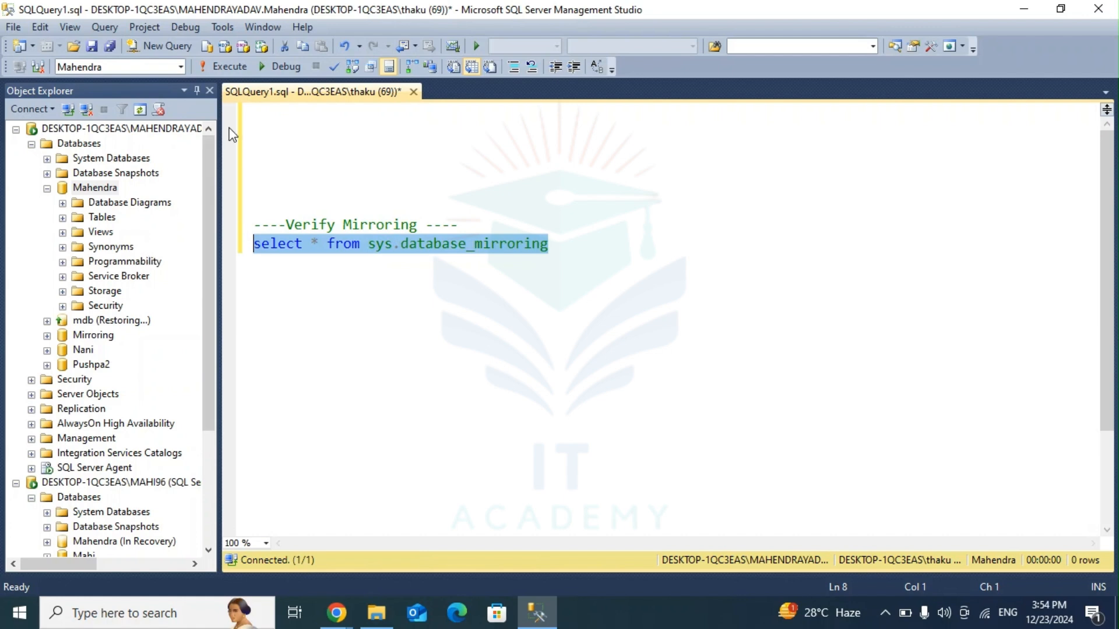
pyautogui.click(209, 68)
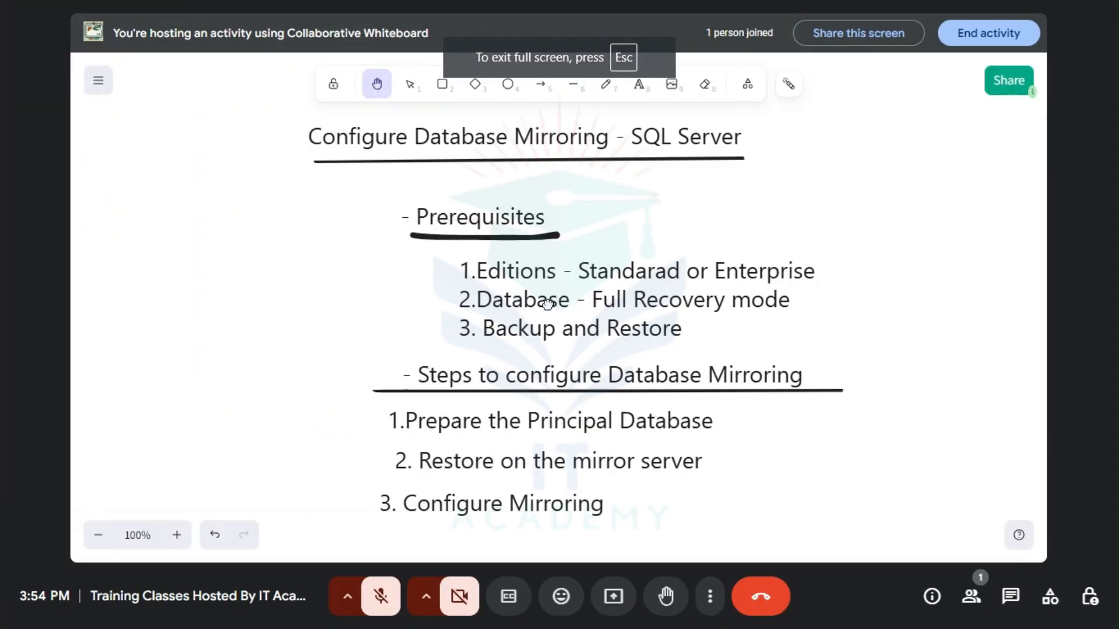
# Step: Switch to the whiteboard and draw blue freehand strokes beside the title, the two section headings and configuration steps 1 and 2
pyautogui.moveTo(550, 306); pyautogui.dragTo(538, 306)
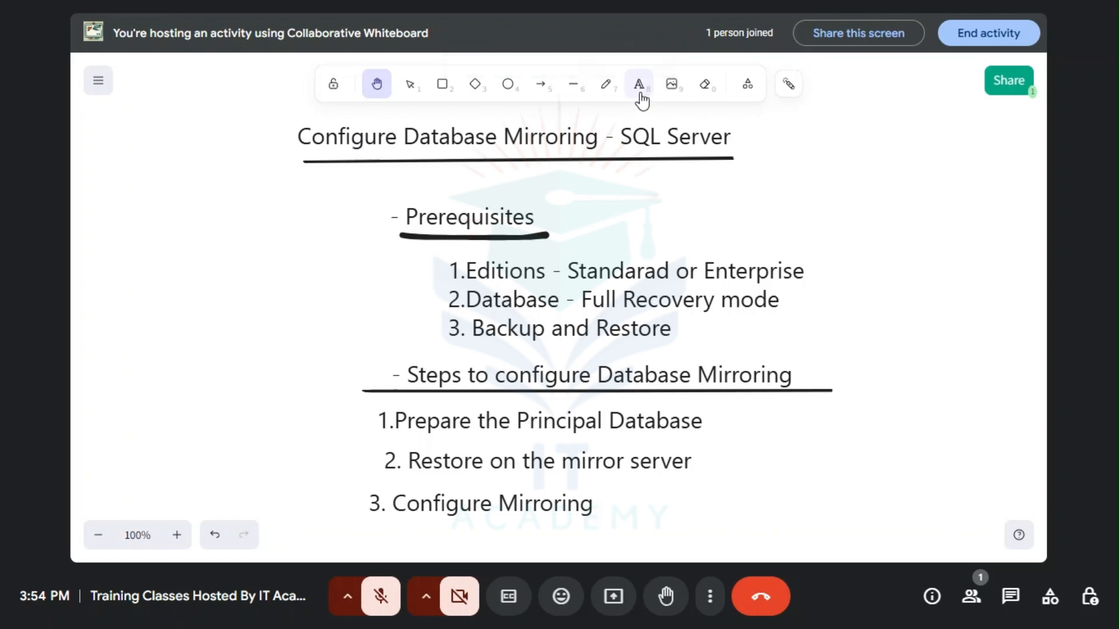
pyautogui.click(605, 85)
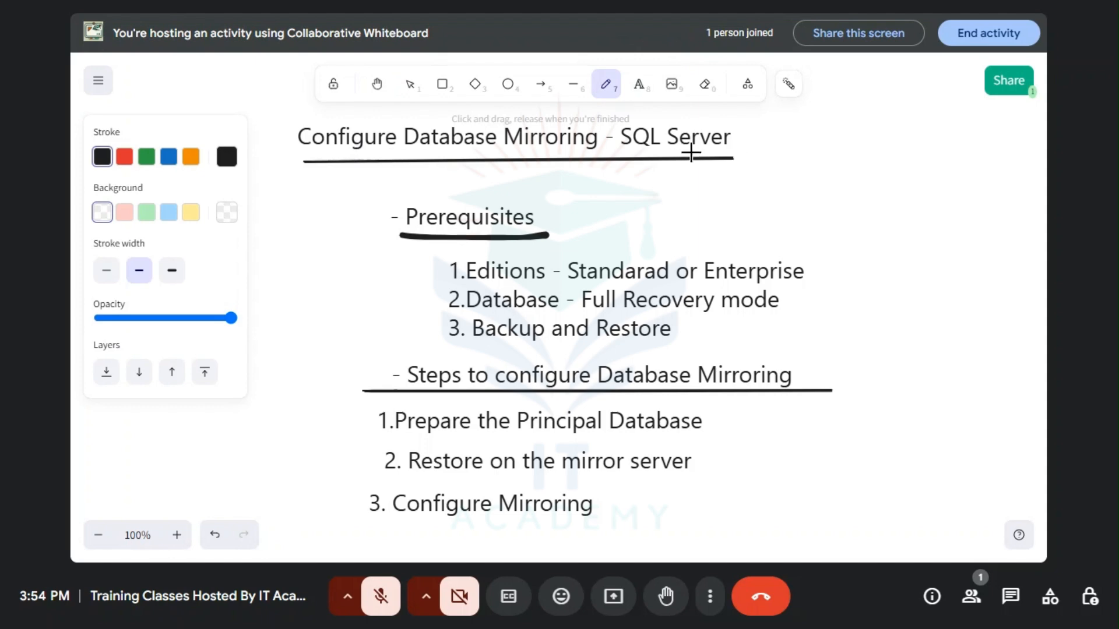
pyautogui.click(168, 156)
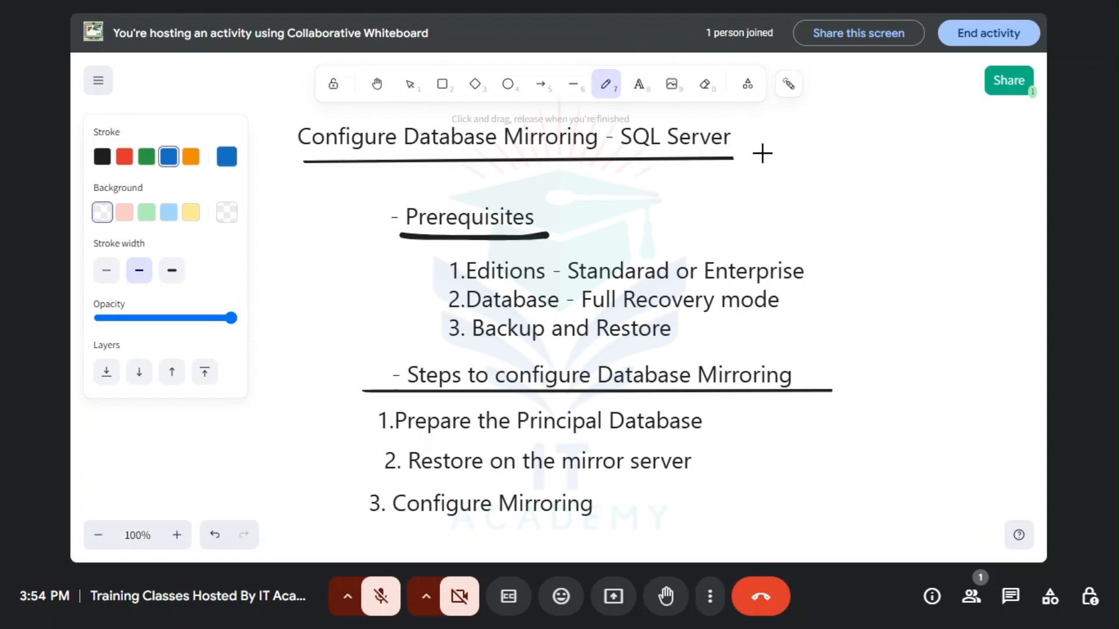
pyautogui.moveTo(752, 149); pyautogui.dragTo(855, 136)
pyautogui.moveTo(551, 226); pyautogui.dragTo(664, 199)
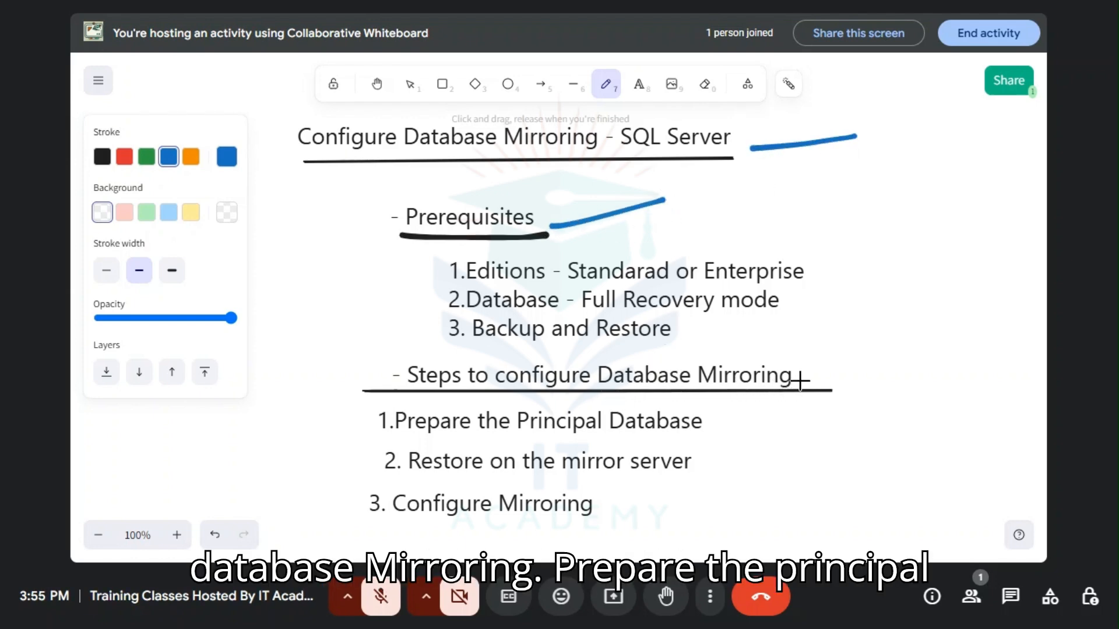
pyautogui.moveTo(803, 379); pyautogui.dragTo(900, 355)
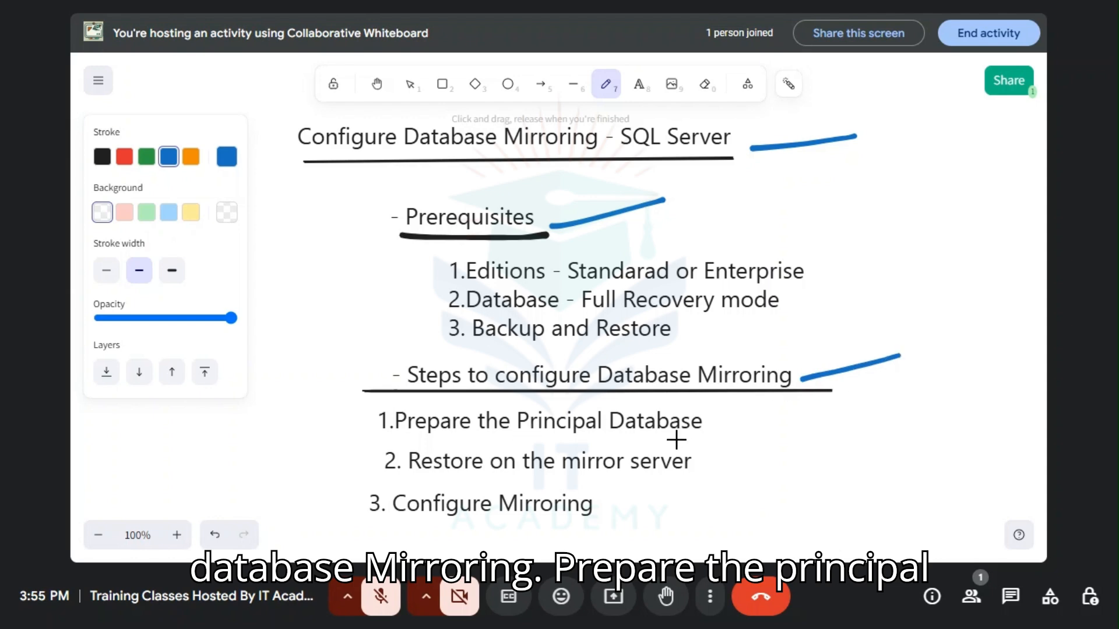
pyautogui.moveTo(711, 425); pyautogui.dragTo(754, 415)
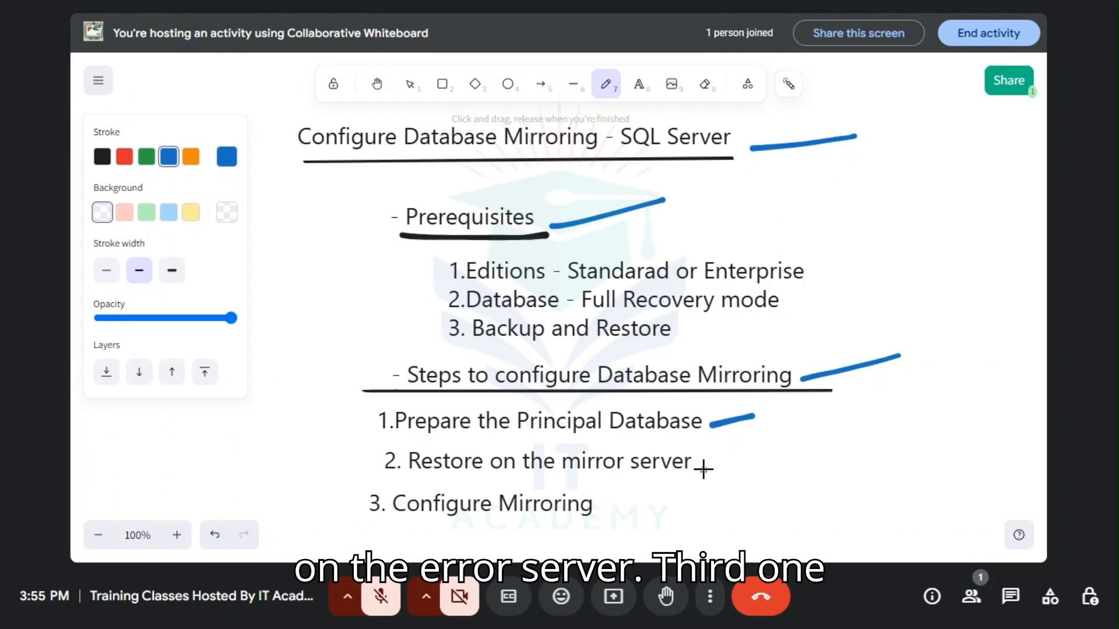
pyautogui.moveTo(703, 469); pyautogui.dragTo(800, 456)
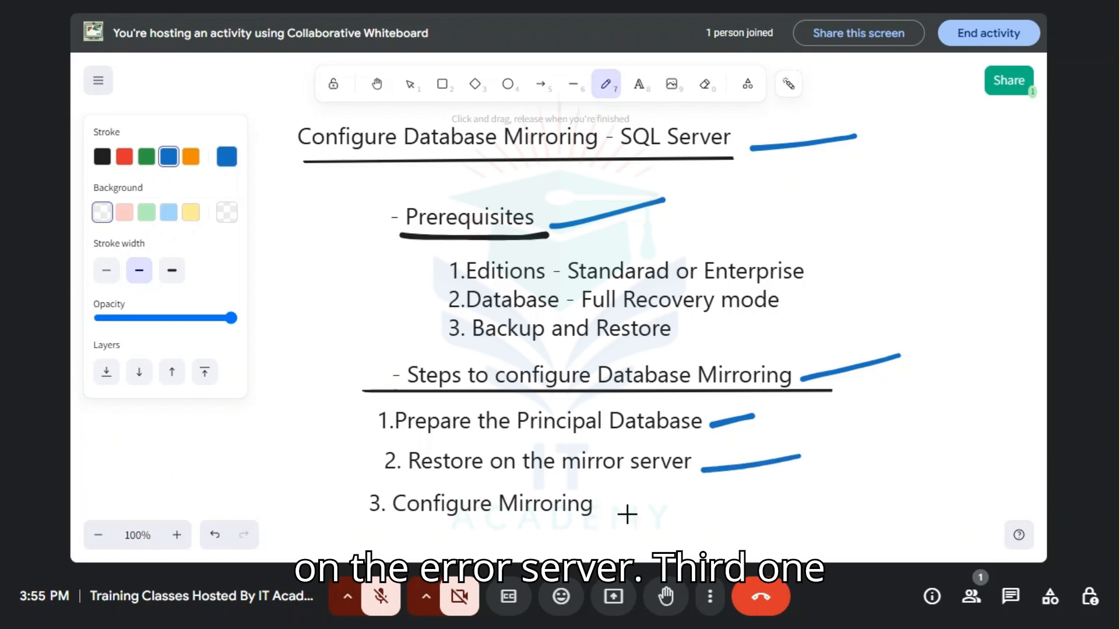
# Step: Draw a blue stroke beside "3. Configure Mirroring" and handwrite an underlined "SSMS" next to it
pyautogui.moveTo(617, 510)
pyautogui.mouseDown()
pyautogui.moveTo(665, 495)
pyautogui.moveTo(692, 524)
pyautogui.moveTo(676, 533)
pyautogui.mouseUp()
pyautogui.moveTo(745, 488)
pyautogui.mouseDown()
pyautogui.moveTo(723, 528)
pyautogui.moveTo(778, 515)
pyautogui.moveTo(803, 488)
pyautogui.moveTo(820, 520)
pyautogui.mouseUp()
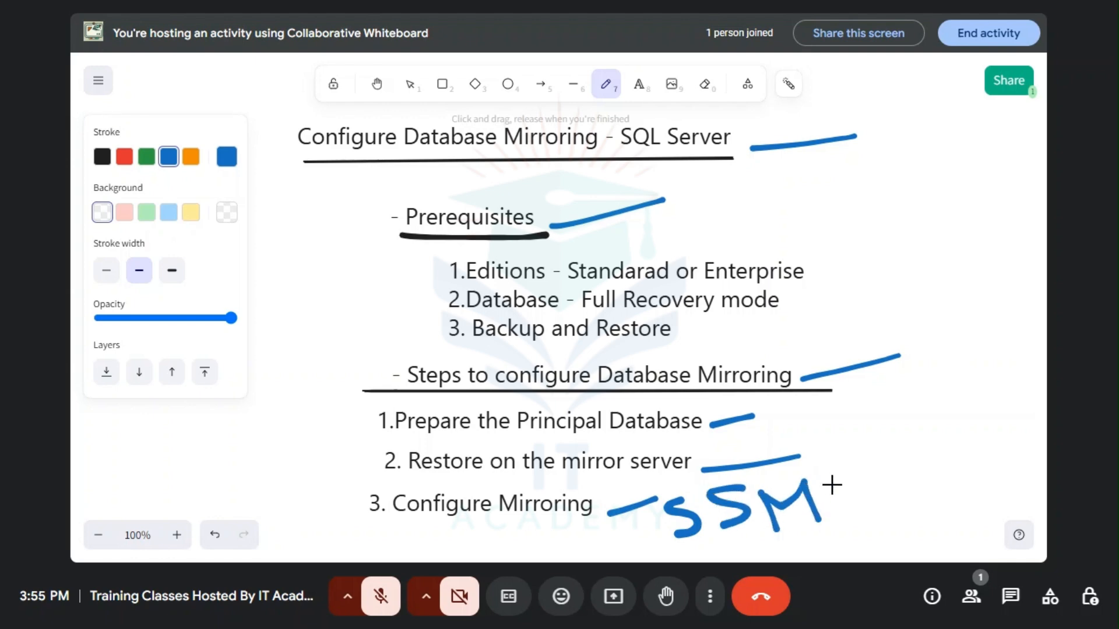
pyautogui.moveTo(845, 474)
pyautogui.mouseDown()
pyautogui.moveTo(838, 496)
pyautogui.moveTo(852, 520)
pyautogui.mouseUp()
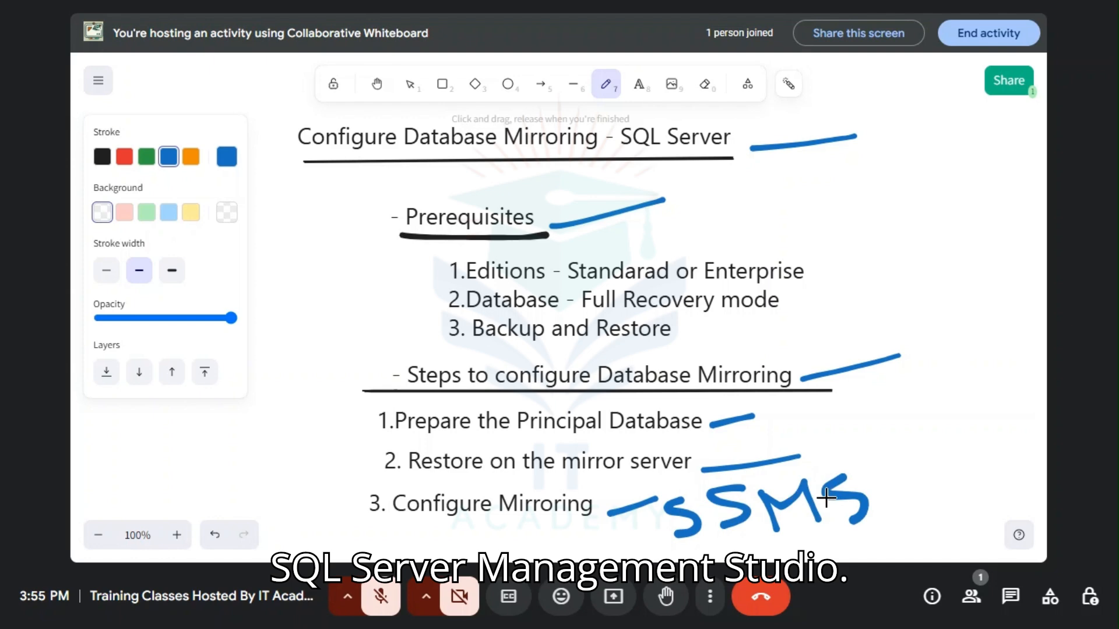
pyautogui.moveTo(701, 551); pyautogui.dragTo(911, 529)
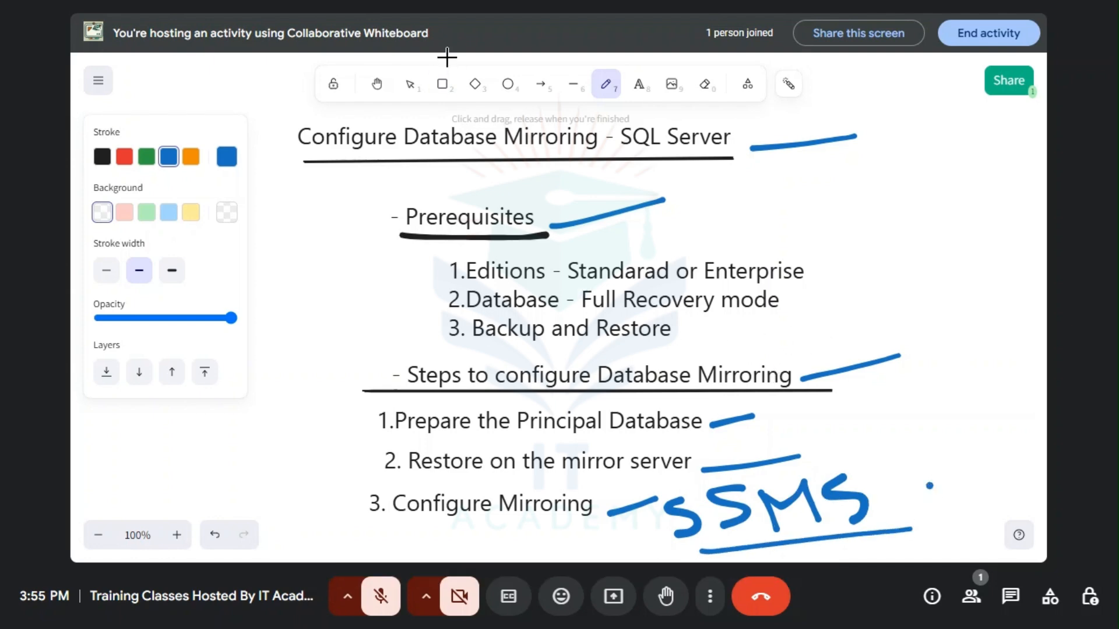
pyautogui.click(377, 86)
pyautogui.moveTo(491, 208); pyautogui.dragTo(476, 210)
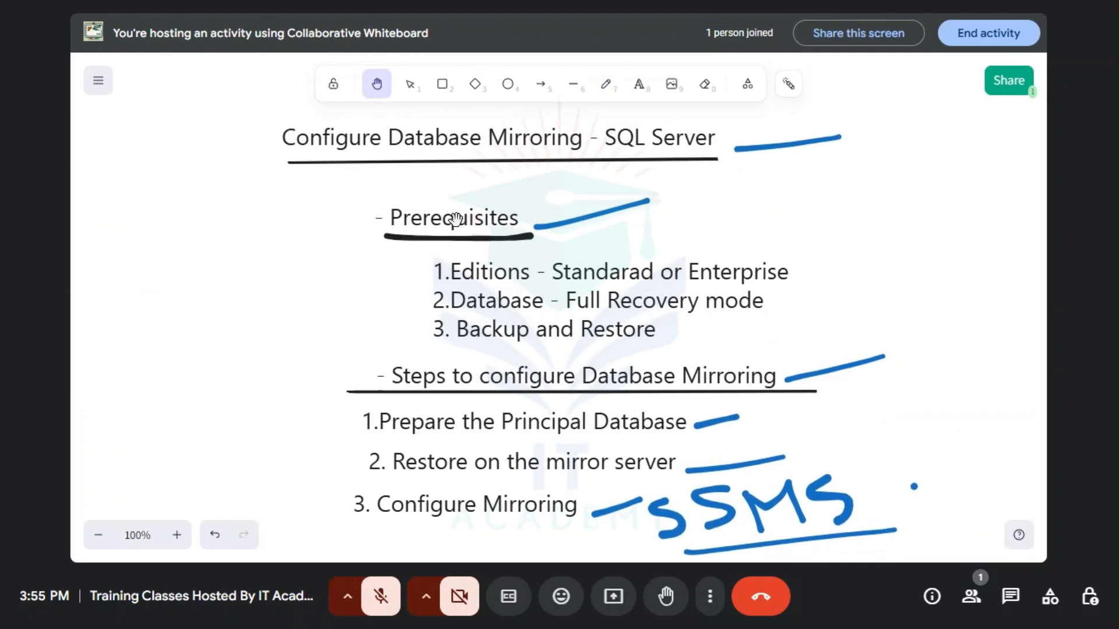